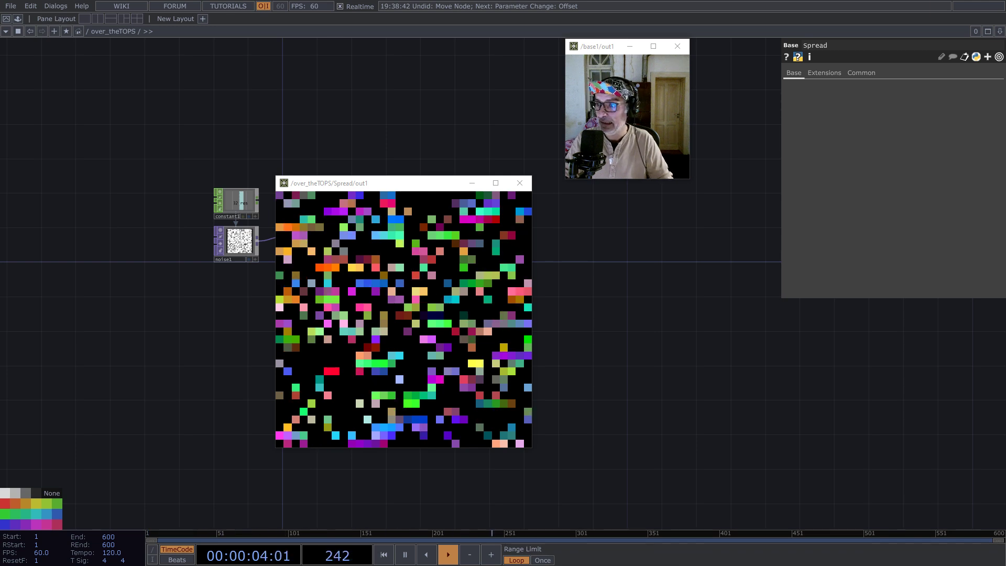
- Push crates toward their targets in the Sokoban game window
{"action": "key", "text": "Right"}
{"action": "key", "text": "Down"}
{"action": "key", "text": "Down"}
{"action": "key", "text": "Down"}
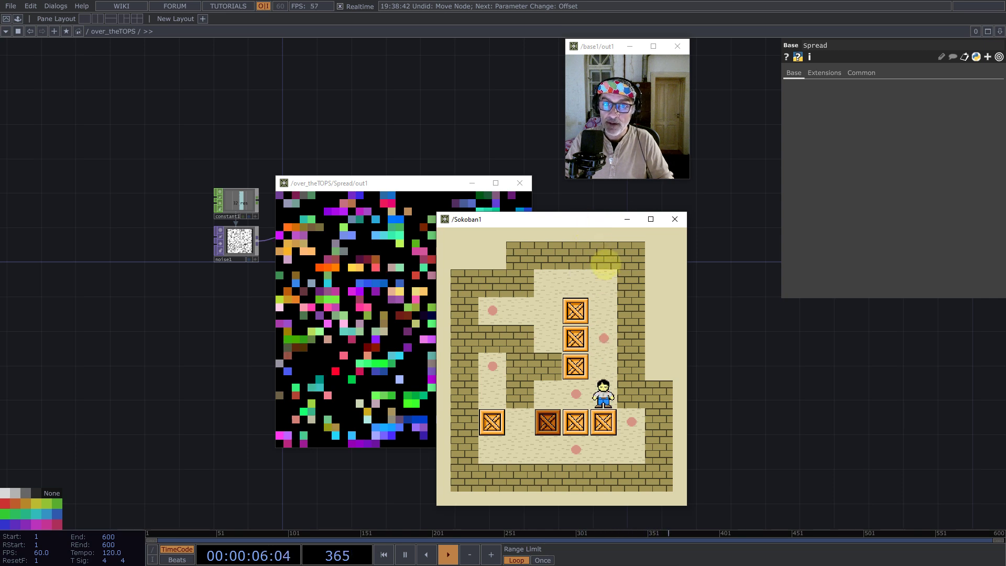
{"action": "key", "text": "Left"}
{"action": "key", "text": "Down"}
{"action": "key", "text": "Right"}
{"action": "key", "text": "Up"}
{"action": "key", "text": "Up"}
{"action": "key", "text": "Left"}
{"action": "key", "text": "Left"}
{"action": "key", "text": "Left"}
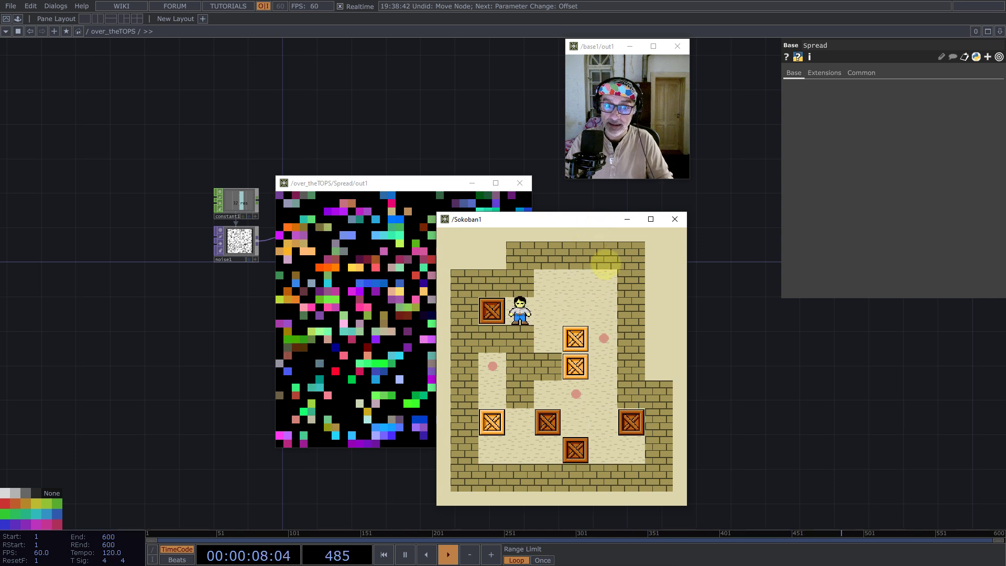
{"action": "key", "text": "Right"}
{"action": "key", "text": "Down"}
{"action": "key", "text": "Right"}
{"action": "key", "text": "Left"}
{"action": "key", "text": "Left"}
{"action": "key", "text": "Down"}
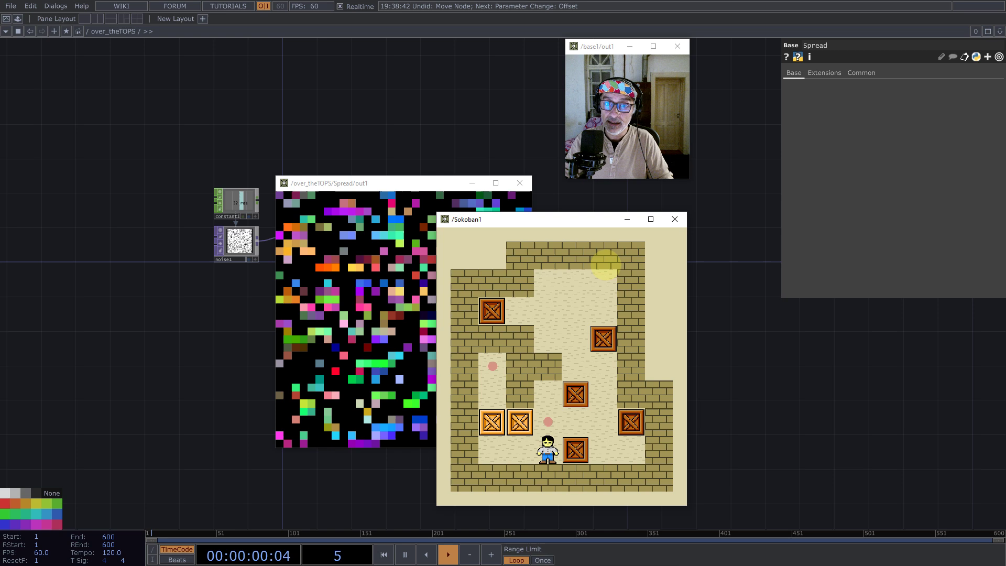
{"action": "key", "text": "Up"}
{"action": "key", "text": "Right"}
{"action": "key", "text": "Right"}
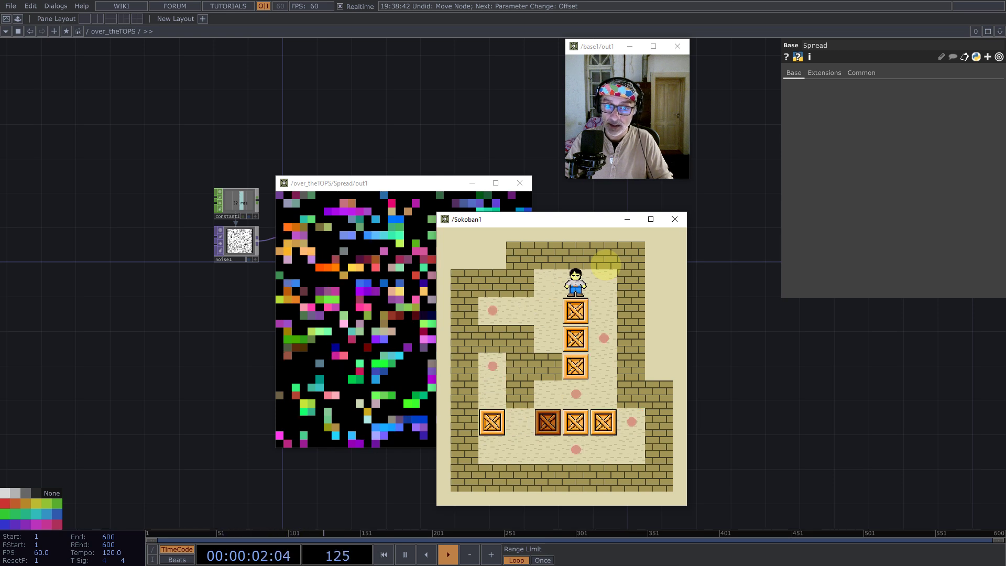
{"action": "key", "text": "Left"}
{"action": "key", "text": "Down"}
{"action": "key", "text": "Right"}
{"action": "key", "text": "Up"}
{"action": "key", "text": "Up"}
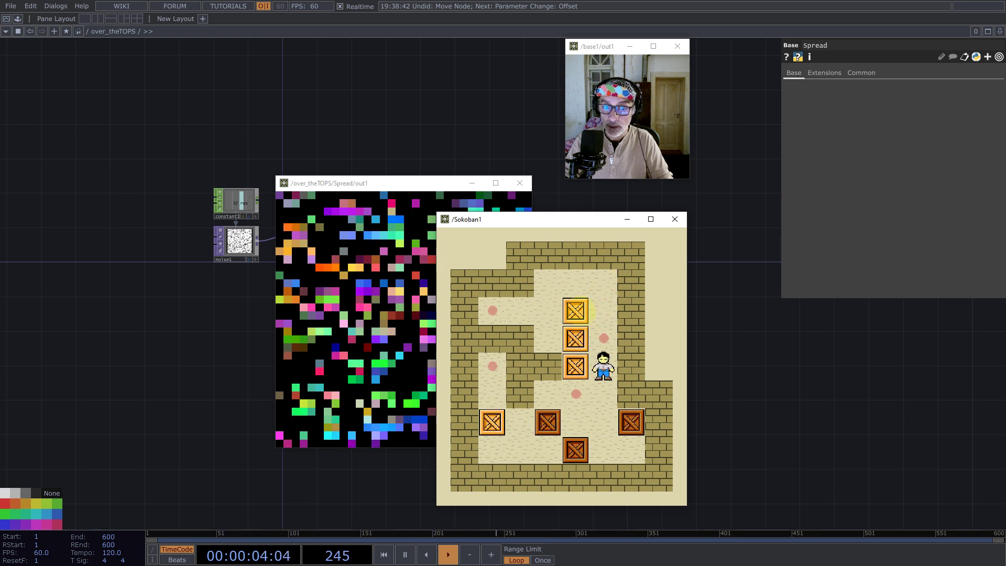
{"action": "key", "text": "Left"}
{"action": "key", "text": "Left"}
{"action": "key", "text": "Left"}
{"action": "key", "text": "Right"}
{"action": "key", "text": "Down"}
{"action": "key", "text": "Right"}
{"action": "key", "text": "Down"}
{"action": "key", "text": "Right"}
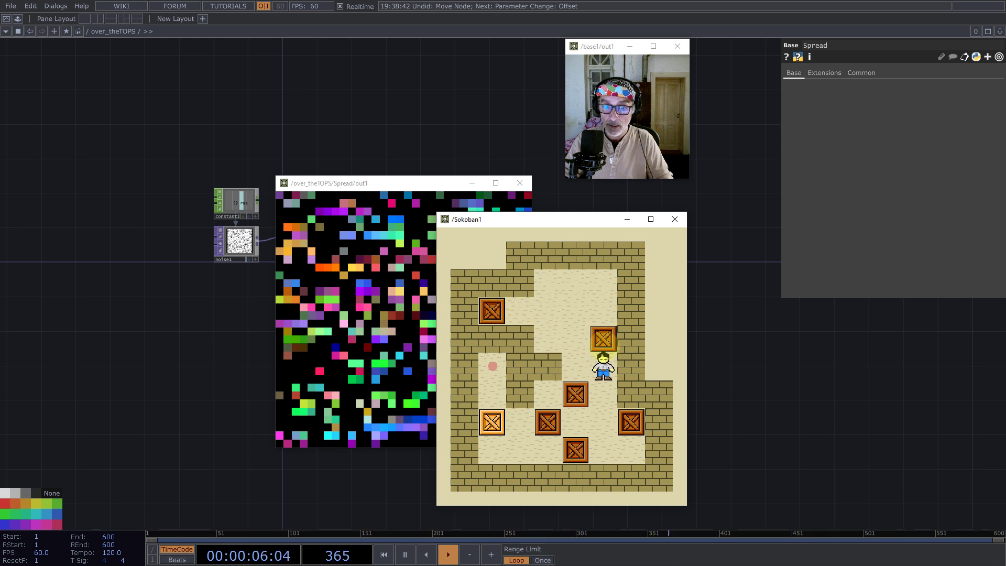
{"action": "key", "text": "Down"}
{"action": "key", "text": "Down"}
{"action": "key", "text": "Left"}
{"action": "key", "text": "Left"}
{"action": "key", "text": "Down"}
{"action": "key", "text": "Left"}
{"action": "key", "text": "Left"}
{"action": "key", "text": "Up"}
{"action": "key", "text": "Up"}
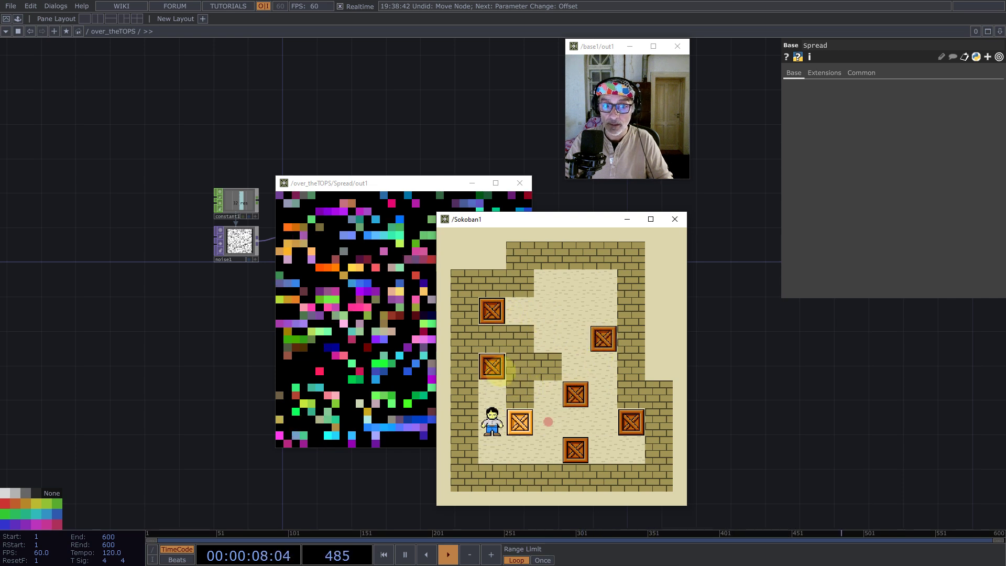
- Restart the Sokoban level and push crates down onto the targets again
{"action": "key", "text": "r"}
{"action": "key", "text": "Right"}
{"action": "key", "text": "Up"}
{"action": "key", "text": "Right"}
{"action": "key", "text": "Right"}
{"action": "key", "text": "Down"}
{"action": "key", "text": "Down"}
{"action": "key", "text": "Down"}
{"action": "key", "text": "Down"}
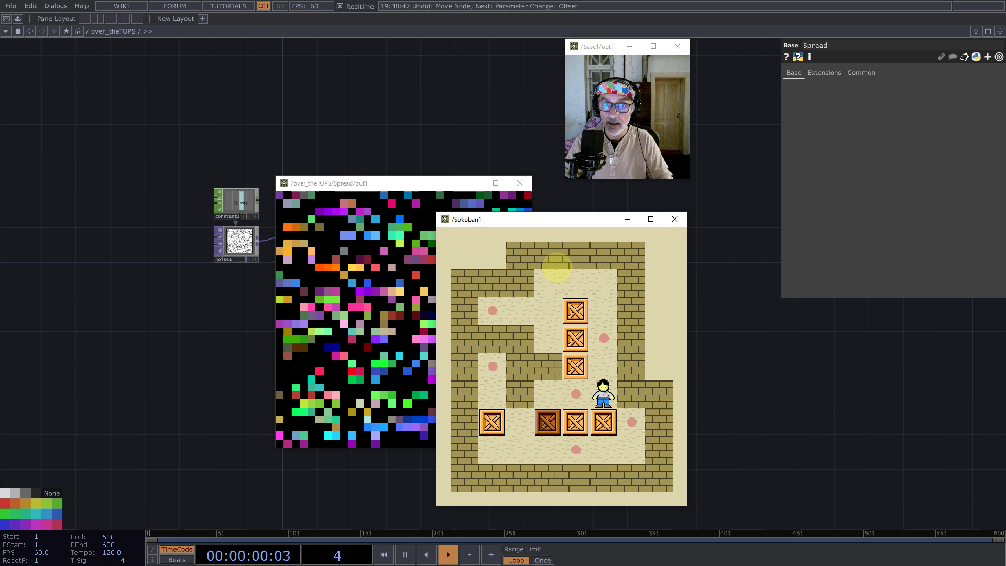
{"action": "key", "text": "Left"}
{"action": "key", "text": "Down"}
{"action": "key", "text": "Right"}
- Move the Sokoban window off-screen, close the Spread output viewer, and zoom out to the root network
{"action": "left_click_drag", "start_coordinate": [537, 222], "coordinate": [1005, 265]}
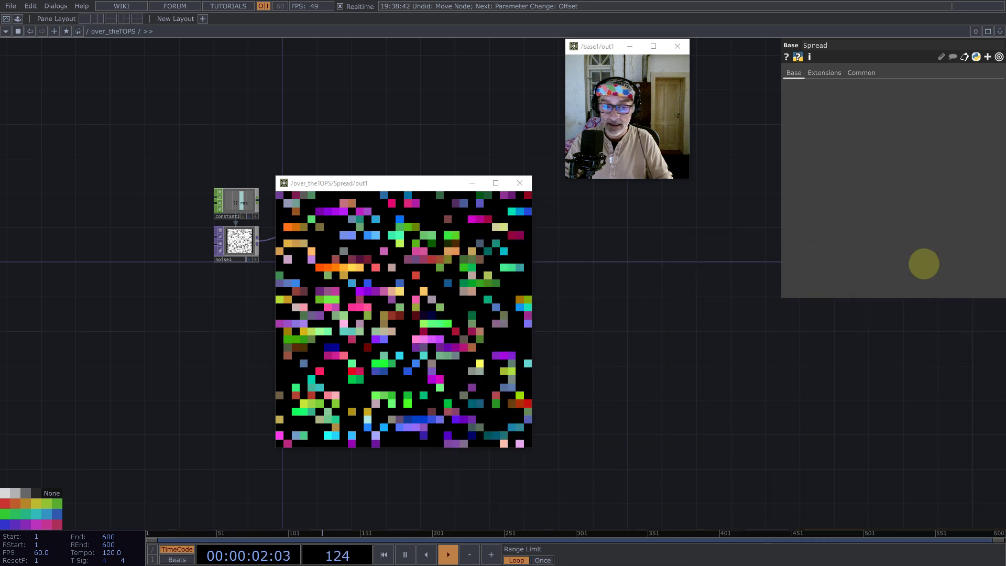
{"action": "left_click_drag", "start_coordinate": [376, 189], "coordinate": [382, 170]}
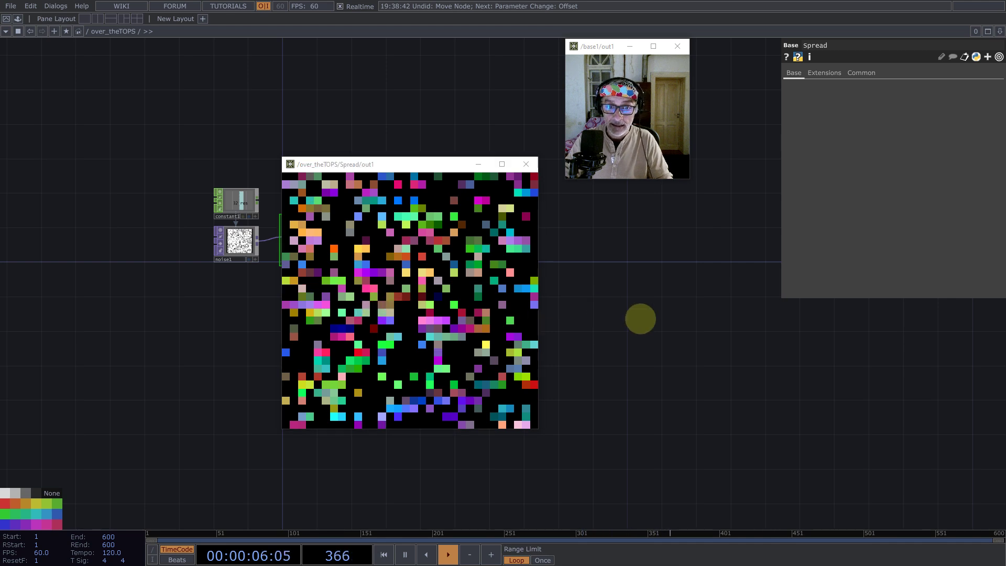
{"action": "scroll", "coordinate": [661, 291], "scroll_direction": "up", "scroll_amount": 3}
{"action": "scroll", "coordinate": [661, 292], "scroll_direction": "up", "scroll_amount": 4}
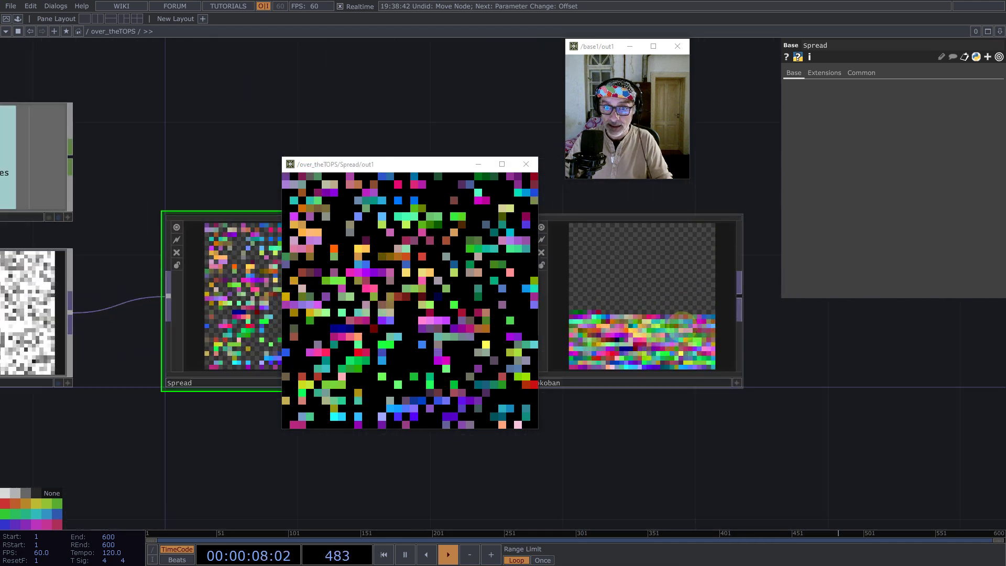
{"action": "left_click_drag", "start_coordinate": [409, 164], "coordinate": [280, 136]}
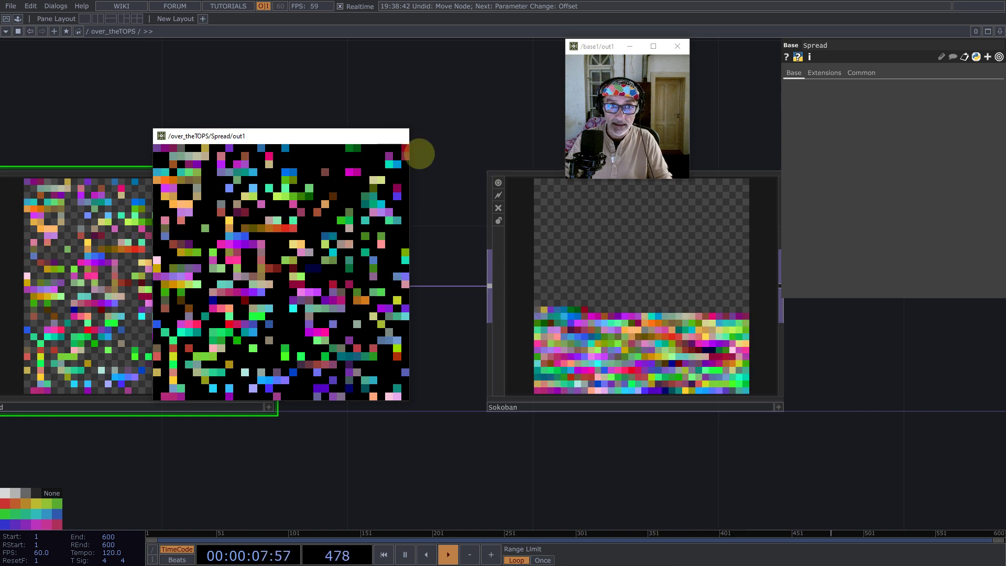
{"action": "left_click", "coordinate": [397, 135]}
{"action": "scroll", "coordinate": [521, 312], "scroll_direction": "down", "scroll_amount": 4}
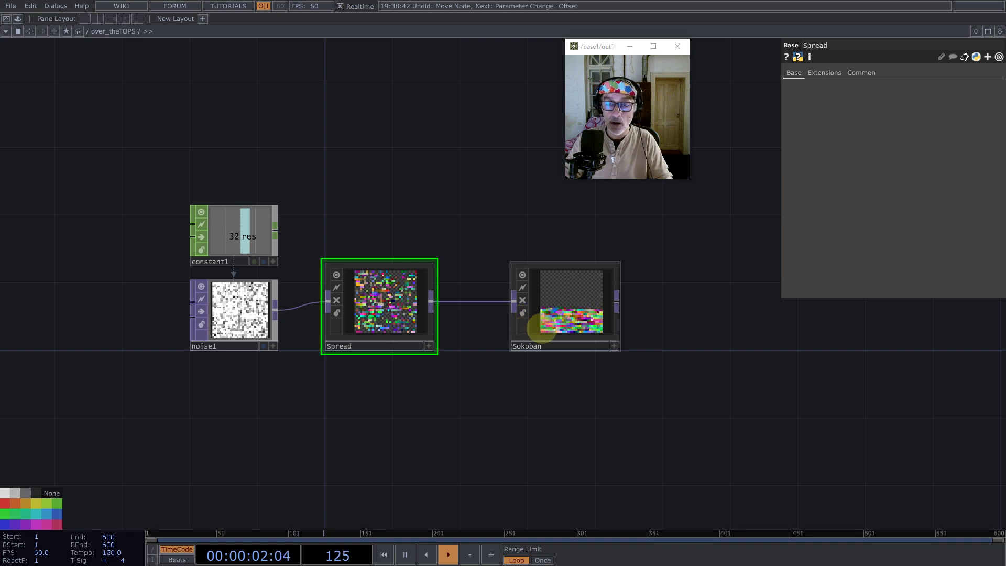
{"action": "scroll", "coordinate": [541, 328], "scroll_direction": "down", "scroll_amount": 10}
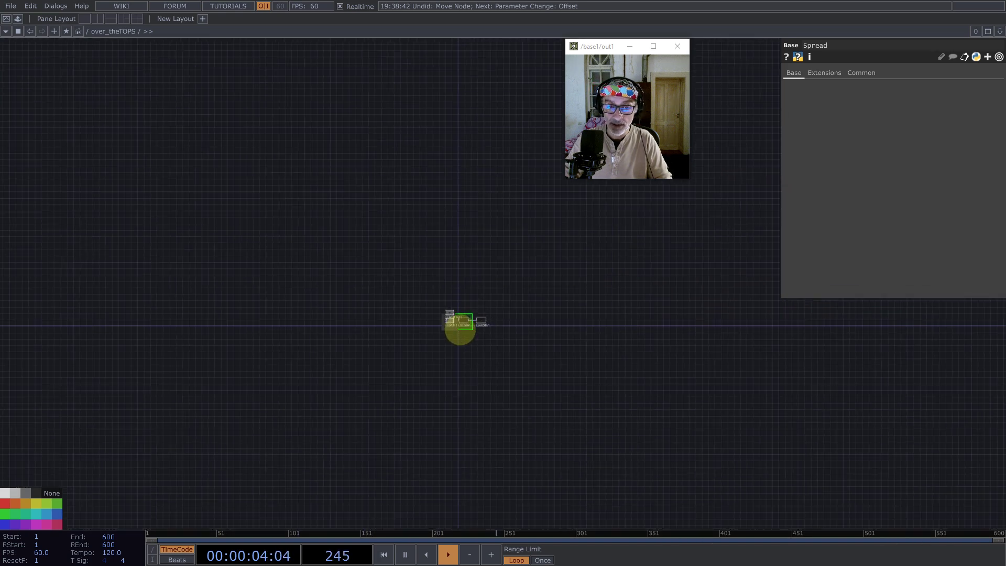
- Frame and delete all six operators in project1, then search the operator list for 'co'
{"action": "scroll", "coordinate": [469, 349], "scroll_direction": "up", "scroll_amount": 10}
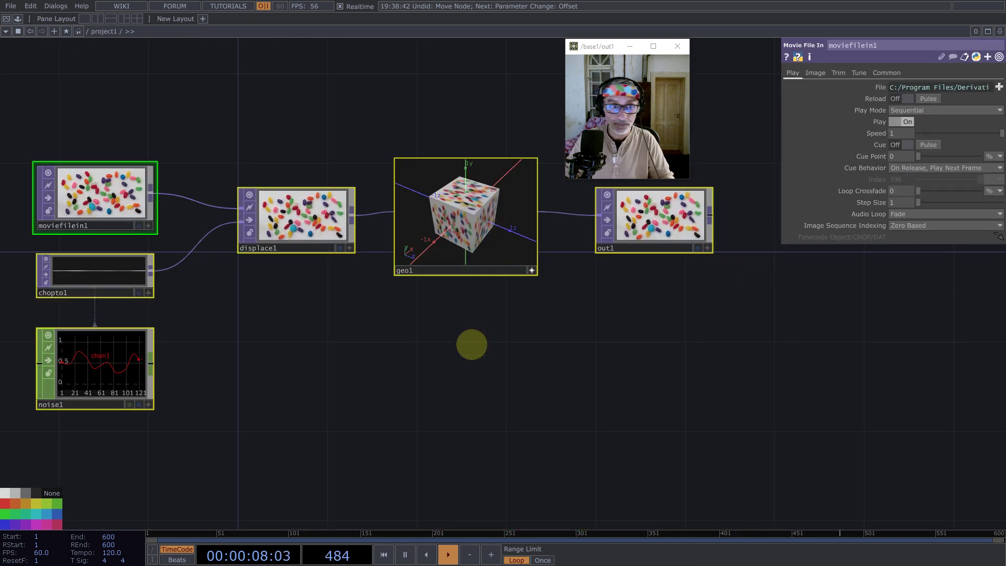
{"action": "left_click_drag", "start_coordinate": [771, 413], "coordinate": [795, 417]}
{"action": "key", "text": "h"}
{"action": "right_click_drag", "start_coordinate": [844, 441], "coordinate": [183, 191]}
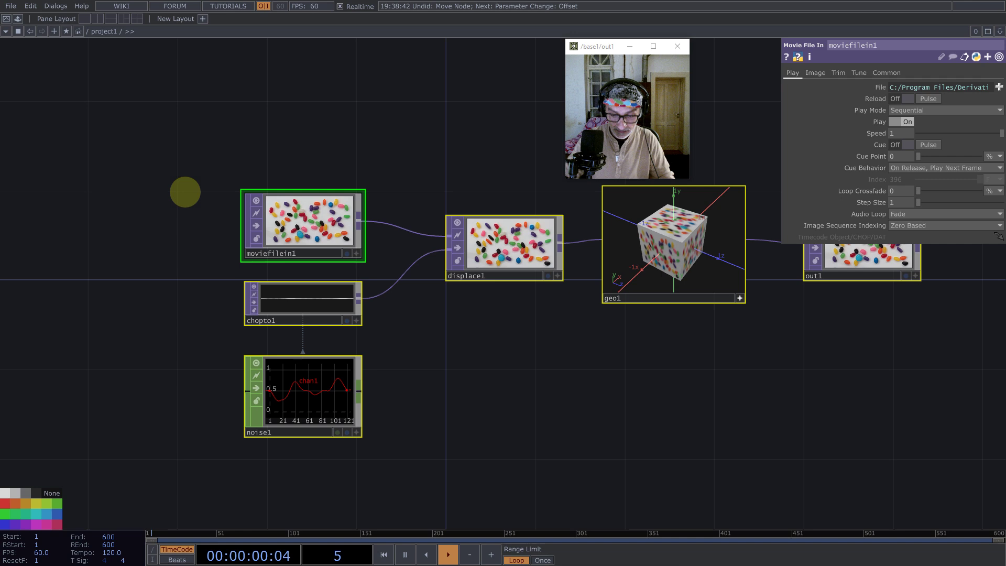
{"action": "key", "text": "BackSpace"}
{"action": "key", "text": "Tab"}
{"action": "type", "text": "c"}
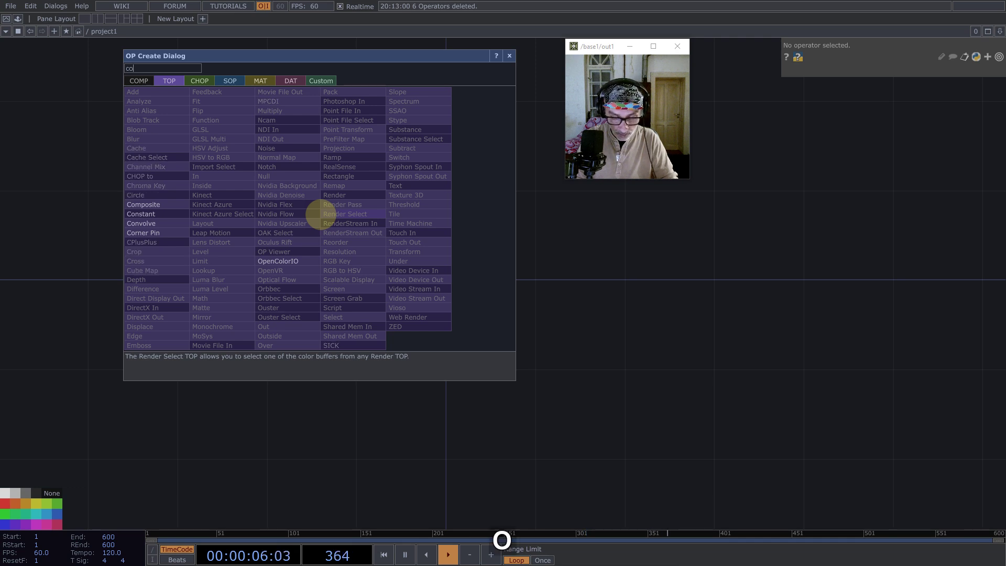
{"action": "type", "text": "o"}
- Place a Constant CHOP, constant1, and name its channel res with value 7
{"action": "left_click", "coordinate": [199, 80]}
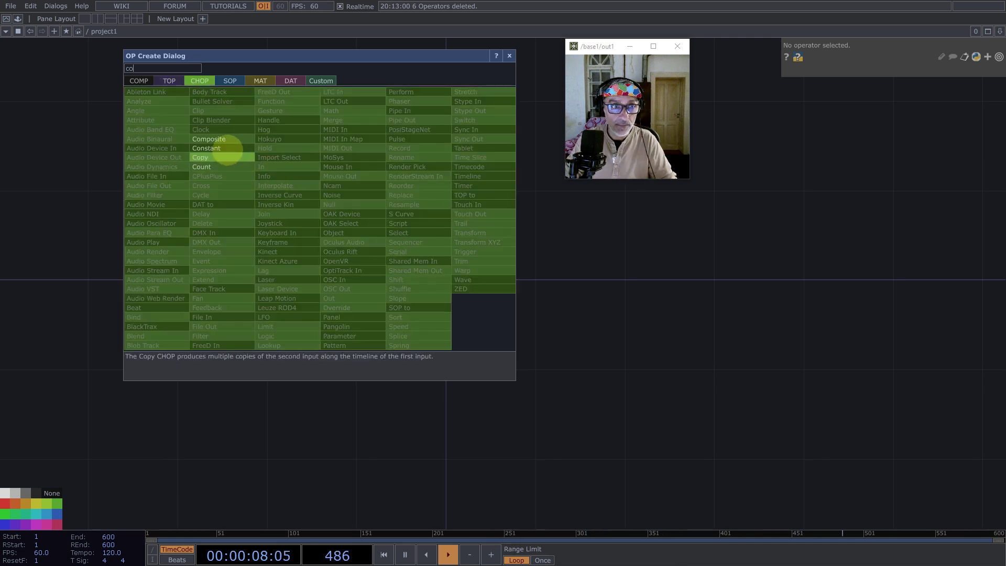
{"action": "left_click", "coordinate": [227, 149]}
{"action": "left_click", "coordinate": [415, 240]}
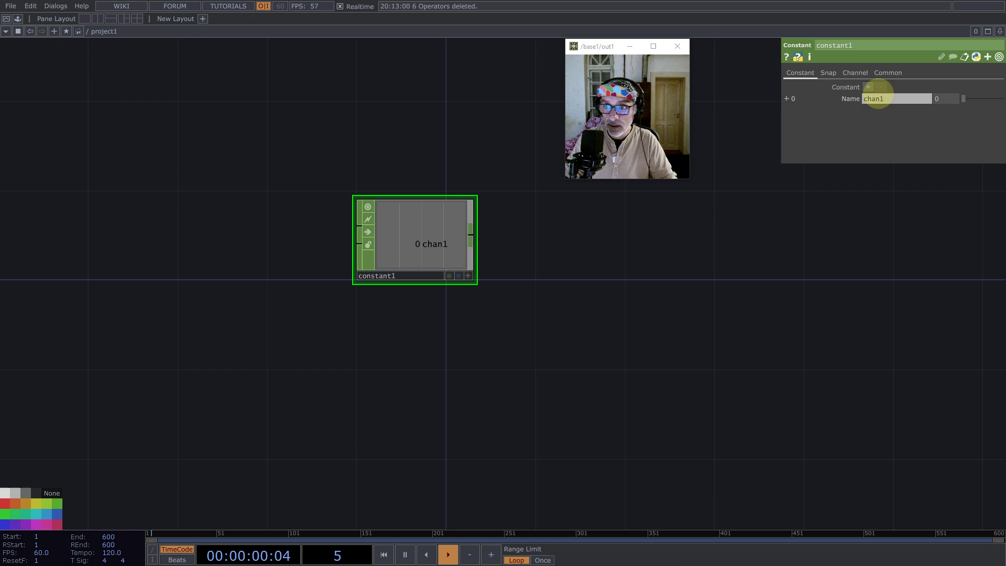
{"action": "type", "text": "re"}
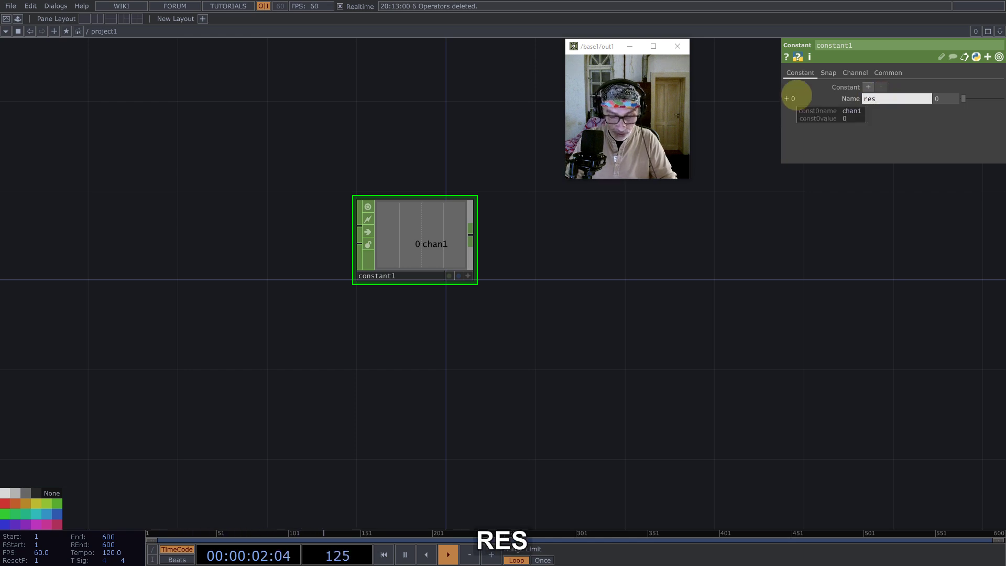
{"action": "type", "text": "s"}
{"action": "key", "text": "Return"}
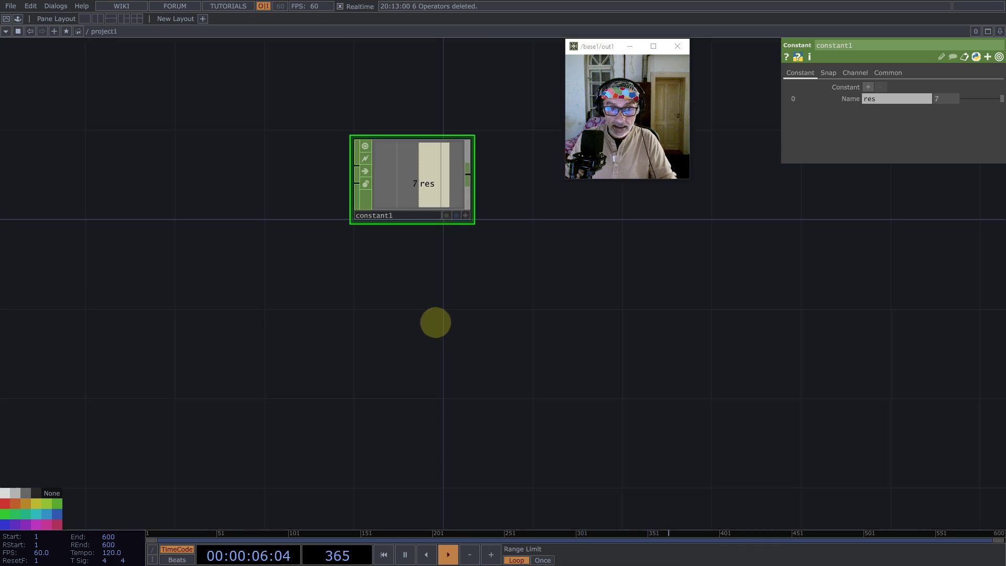
{"action": "key", "text": "Tab"}
- Add a Noise TOP, noise1, with its resolution linked to constant1's res channel
{"action": "type", "text": "nois"}
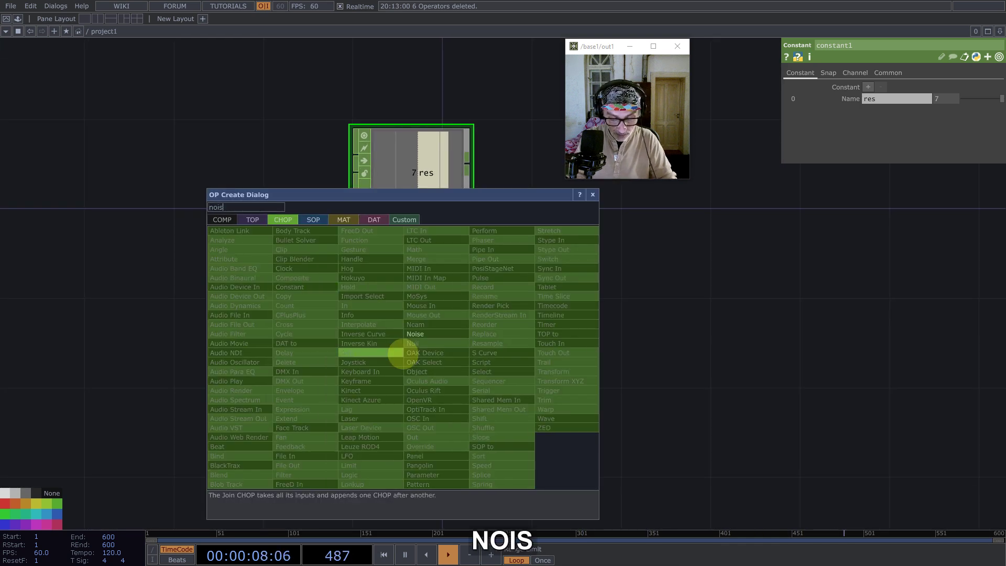
{"action": "type", "text": "e"}
{"action": "left_click", "coordinate": [252, 220]}
{"action": "left_click", "coordinate": [372, 289]}
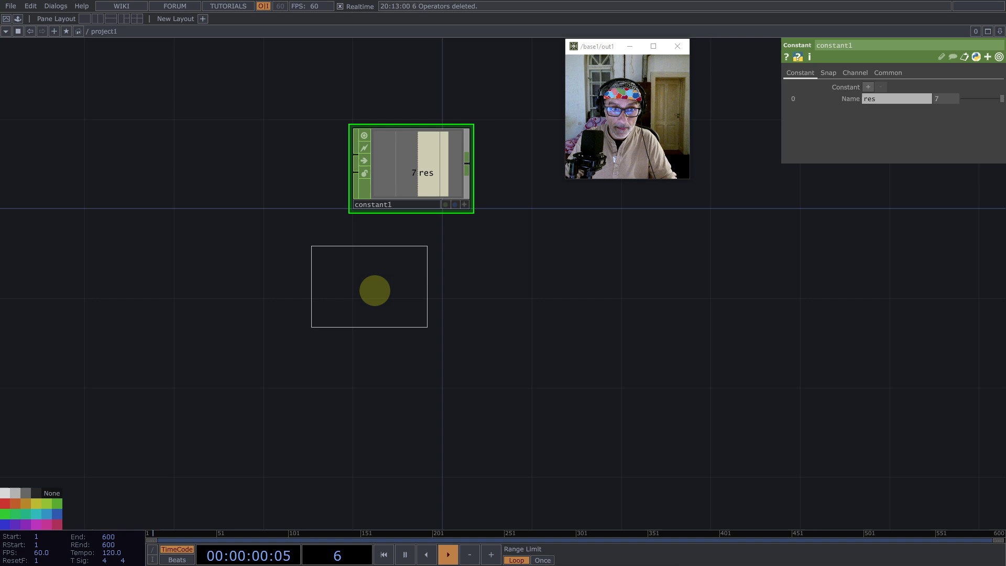
{"action": "left_click", "coordinate": [374, 290]}
{"action": "mouse_move", "coordinate": [442, 181]}
{"action": "left_mouse_down"}
{"action": "mouse_move", "coordinate": [433, 169]}
{"action": "mouse_move", "coordinate": [832, 80]}
{"action": "mouse_move", "coordinate": [853, 101]}
{"action": "mouse_move", "coordinate": [860, 92]}
{"action": "mouse_move", "coordinate": [885, 98]}
{"action": "left_mouse_up"}
- Set noise1's input and viewer smoothness to Nearest Pixel and pixel format to 32-bit float (RGBA)
{"action": "left_click", "coordinate": [885, 144]}
{"action": "left_click", "coordinate": [891, 156]}
{"action": "left_click", "coordinate": [889, 168]}
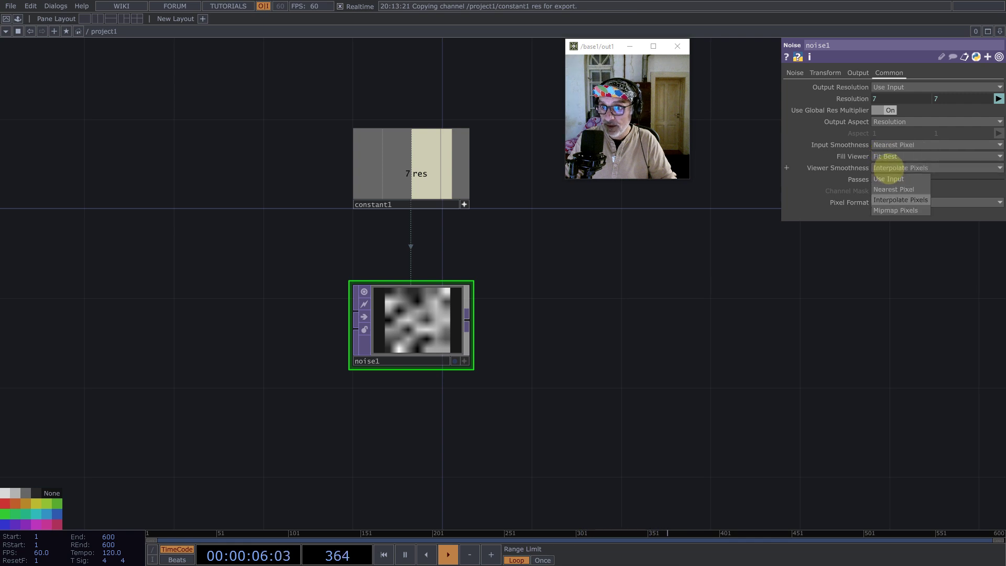
{"action": "left_click", "coordinate": [890, 189]}
{"action": "left_click", "coordinate": [891, 202]}
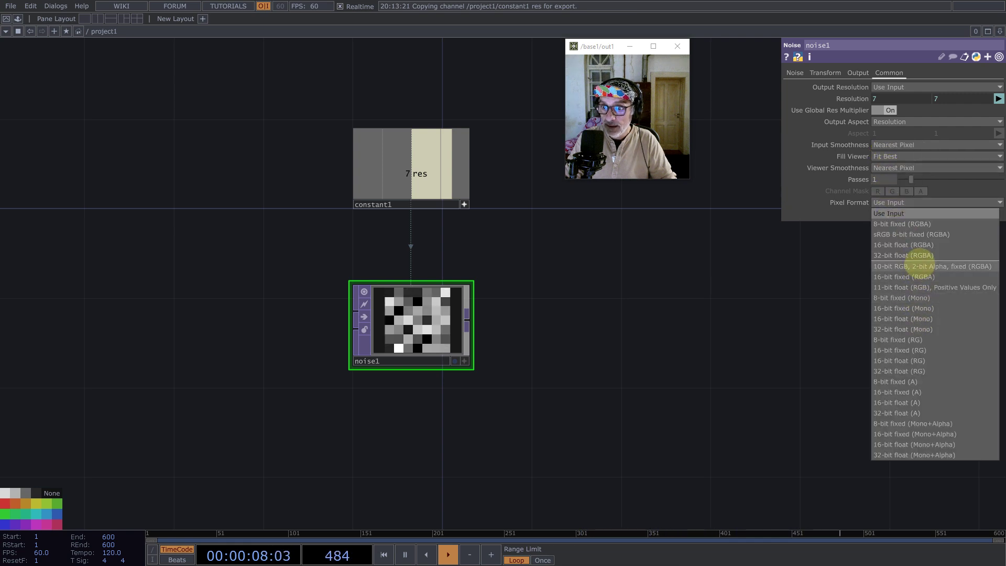
{"action": "left_click", "coordinate": [903, 255]}
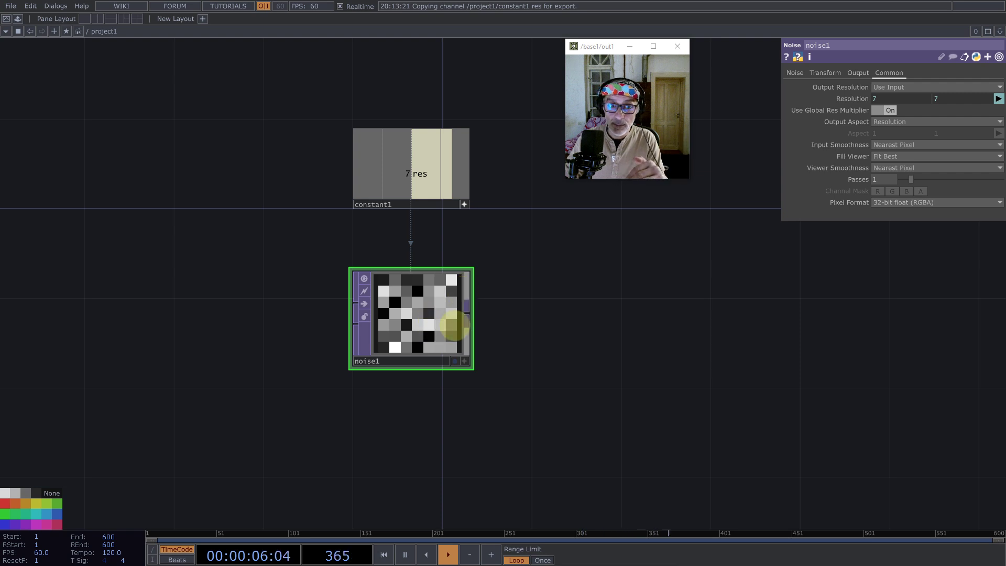
- Add a Math TOP, math1, after noise1 that rounds the noise values
{"action": "middle_click", "coordinate": [467, 314]}
{"action": "type", "text": "math"}
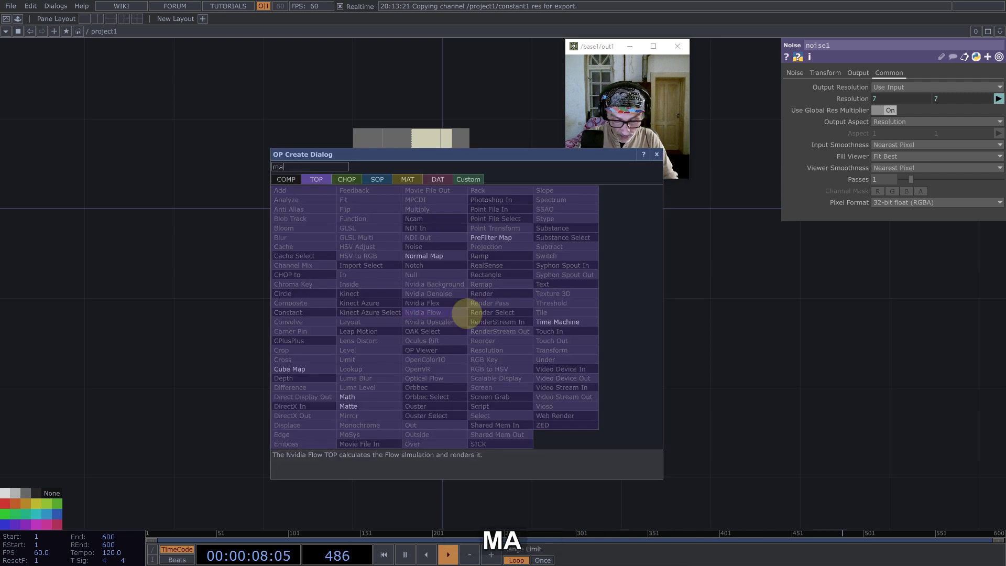
{"action": "left_click", "coordinate": [348, 397]}
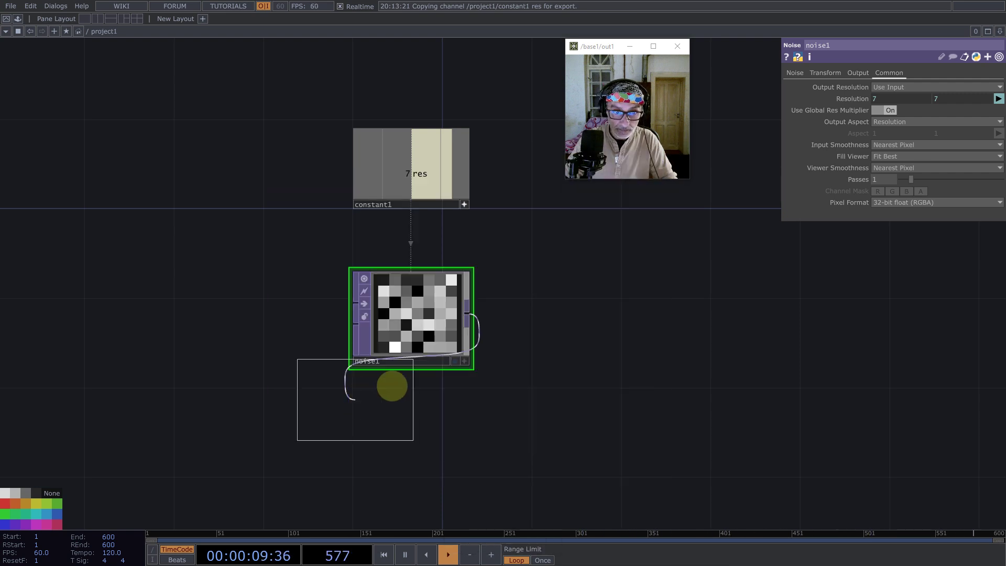
{"action": "left_click", "coordinate": [535, 310]}
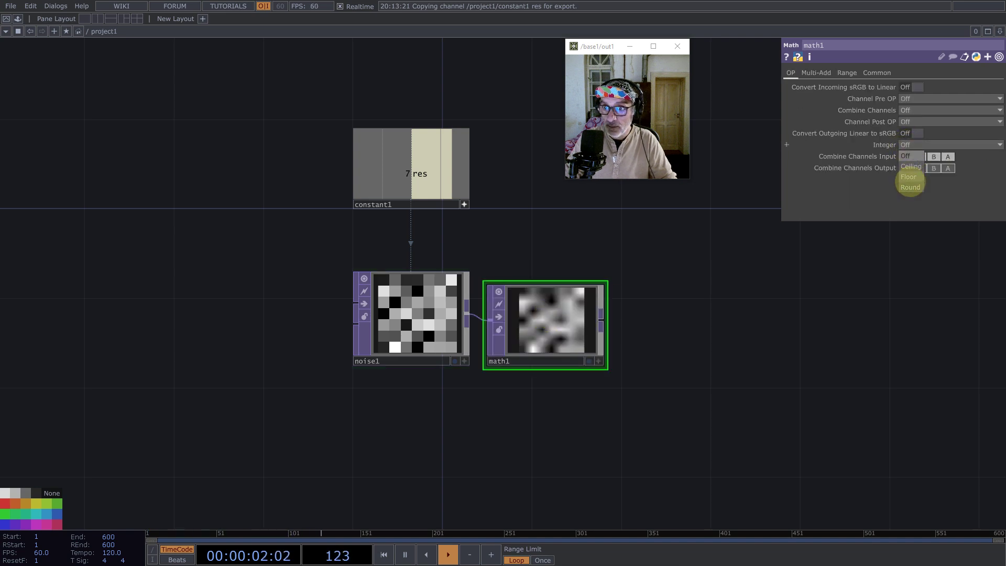
{"action": "left_click", "coordinate": [910, 187]}
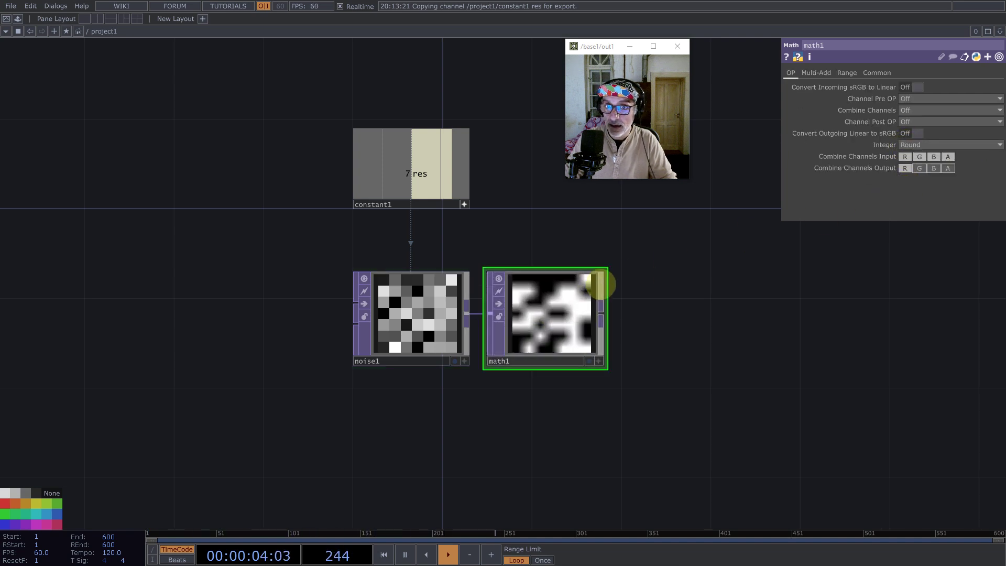
- Set math1's input and viewer smoothness to Nearest Pixel and noise1's offset to 0.264
{"action": "left_click", "coordinate": [876, 73]}
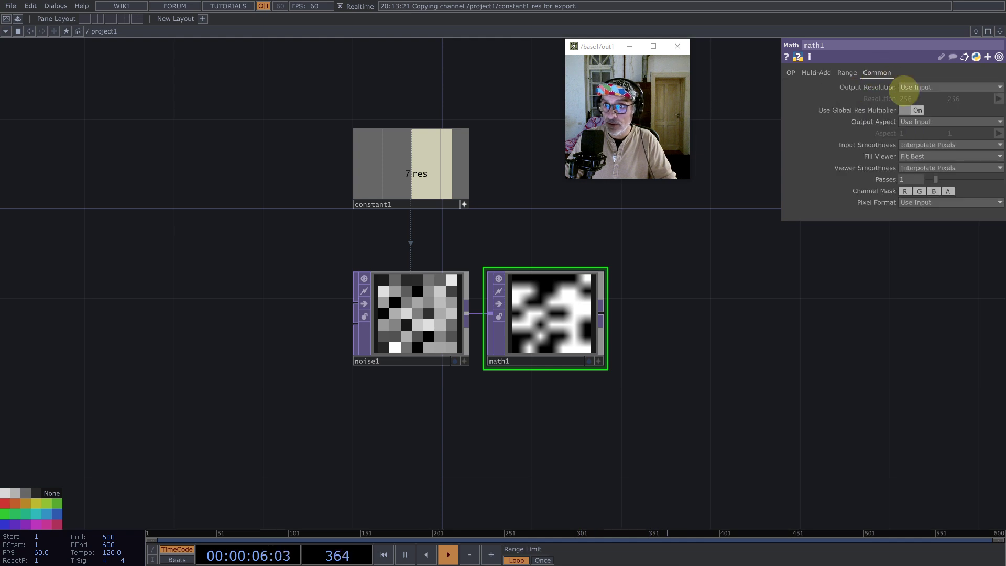
{"action": "left_click", "coordinate": [921, 156]}
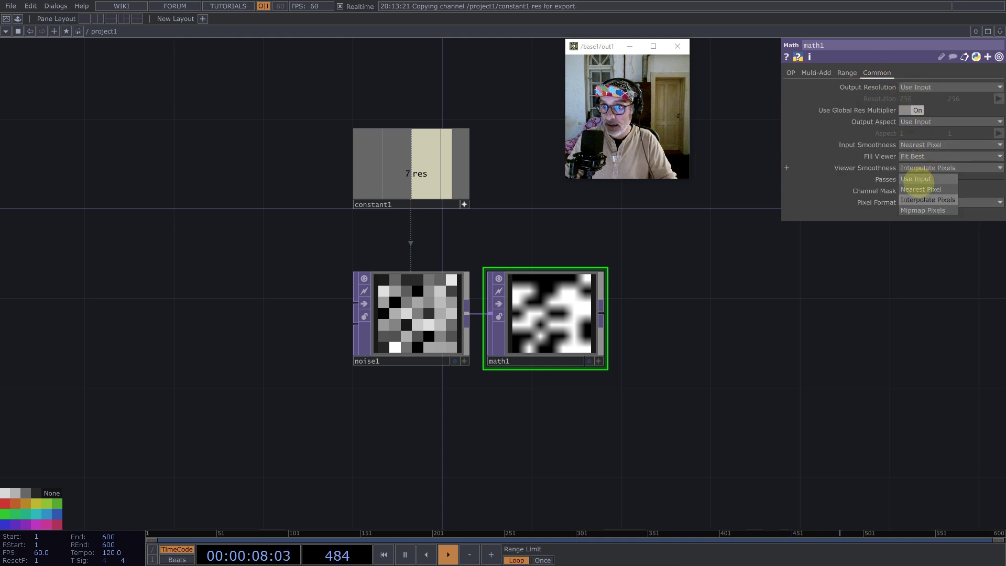
{"action": "left_click", "coordinate": [916, 167]}
{"action": "left_click", "coordinate": [918, 178]}
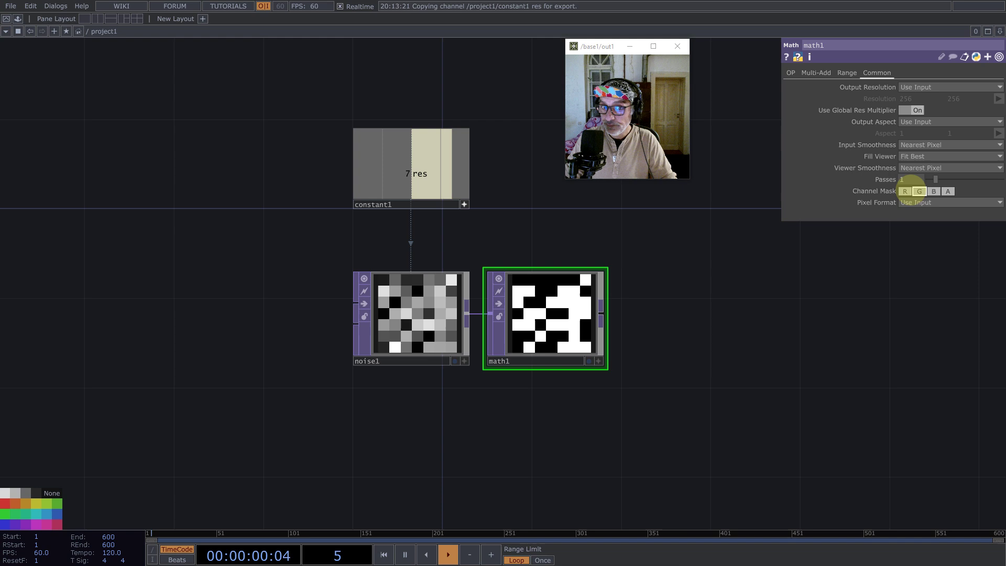
{"action": "left_click", "coordinate": [406, 325]}
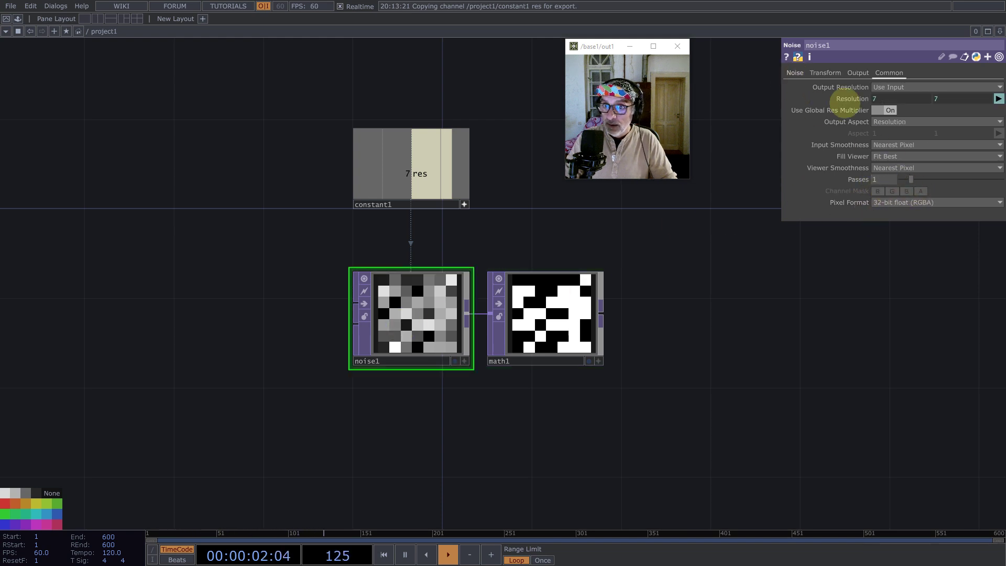
{"action": "left_click_drag", "start_coordinate": [949, 191], "coordinate": [927, 189]}
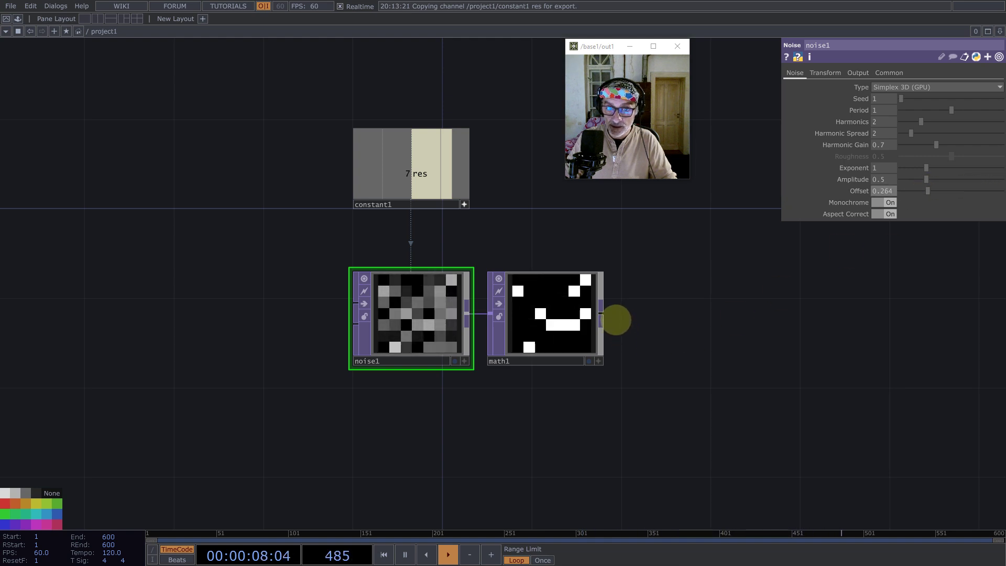
- Add a Limit TOP after math1 clamping both minimum and maximum, with minimum value 0
{"action": "middle_click", "coordinate": [603, 313]}
{"action": "type", "text": "lim"}
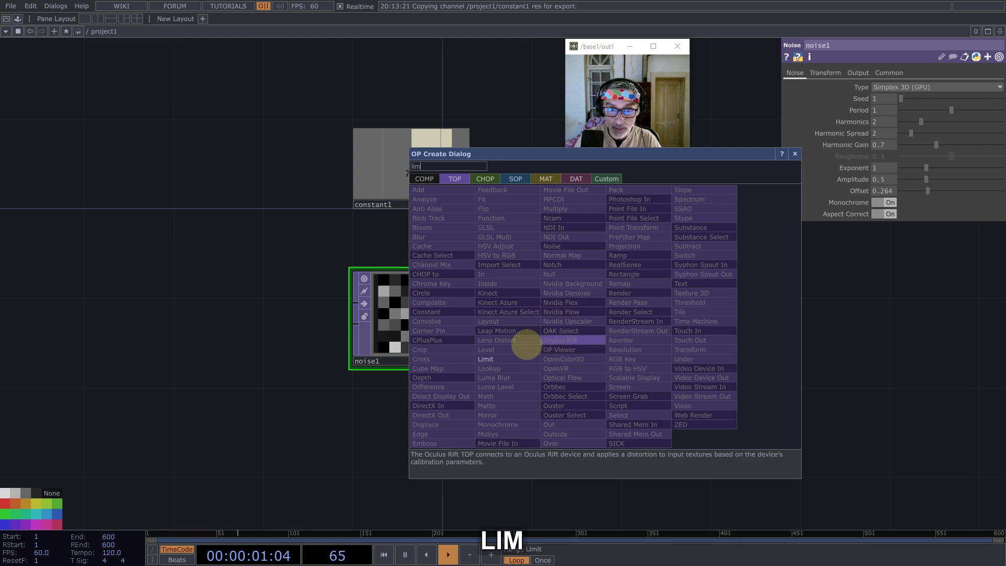
{"action": "key", "text": "Return"}
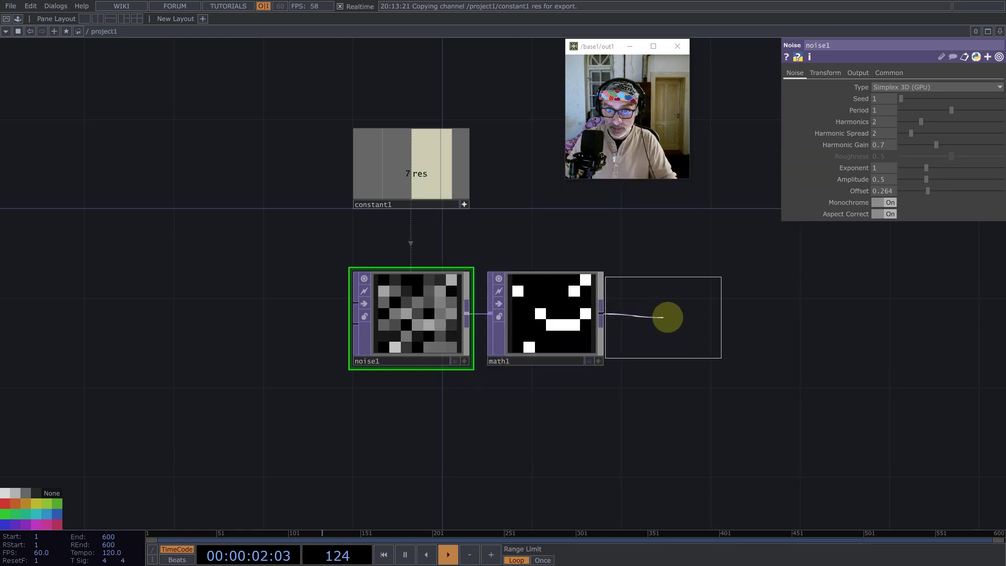
{"action": "left_click", "coordinate": [676, 320]}
{"action": "left_click", "coordinate": [880, 87]}
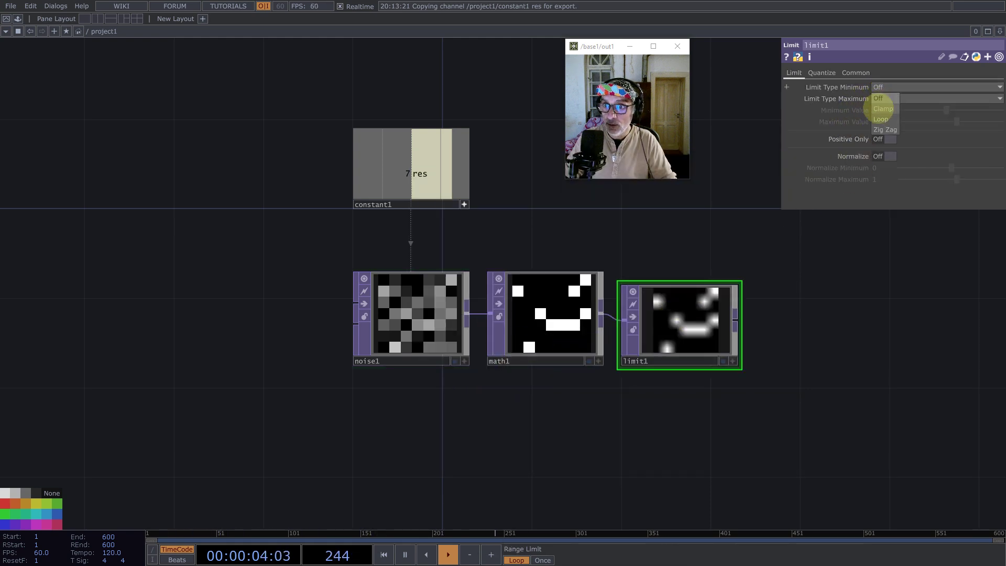
{"action": "left_click", "coordinate": [883, 109]}
{"action": "left_click", "coordinate": [878, 99]}
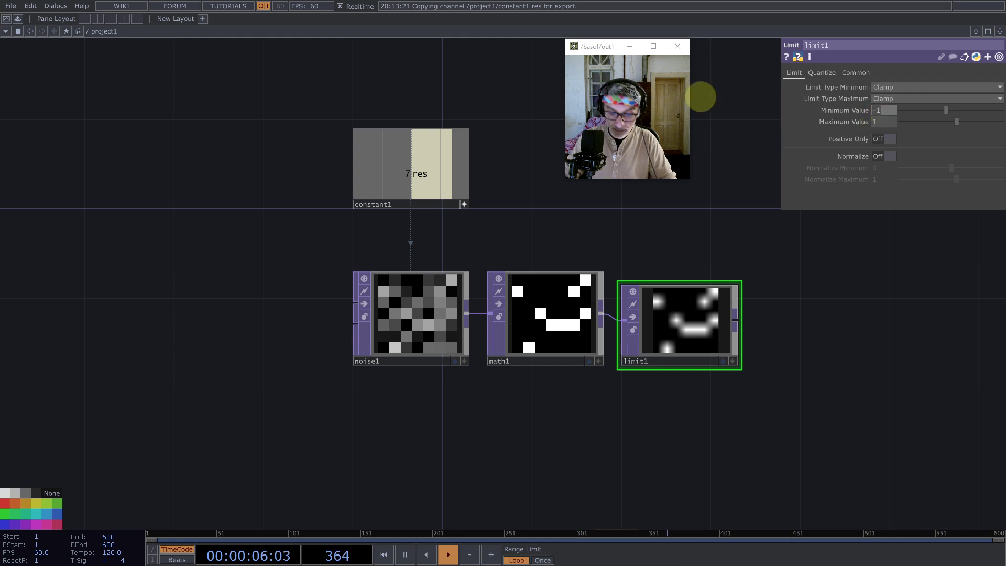
{"action": "type", "text": "0"}
{"action": "key", "text": "Return"}
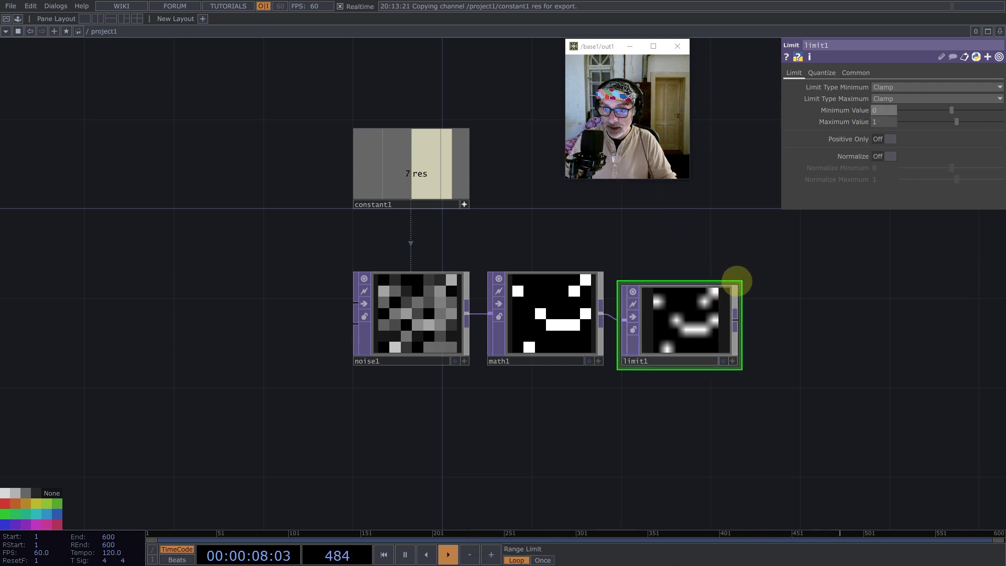
{"action": "left_click_drag", "start_coordinate": [734, 285], "coordinate": [737, 270]}
{"action": "left_click_drag", "start_coordinate": [570, 233], "coordinate": [360, 228]}
{"action": "middle_click", "coordinate": [525, 308]}
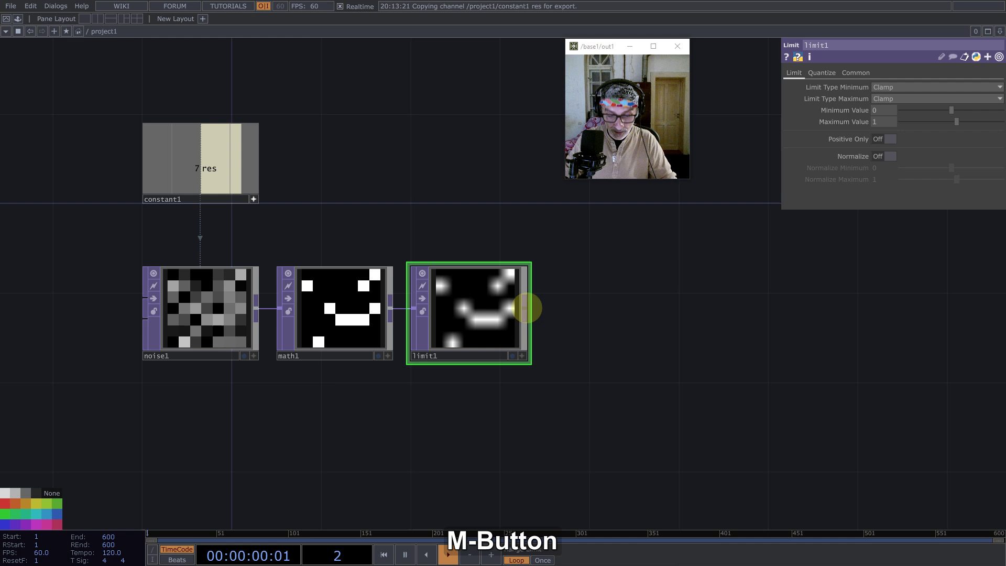
- Add a coloured noise2 after limit1 with monochrome off and Output RGB set to Input * Noise
{"action": "type", "text": "noi"}
{"action": "key", "text": "Escape"}
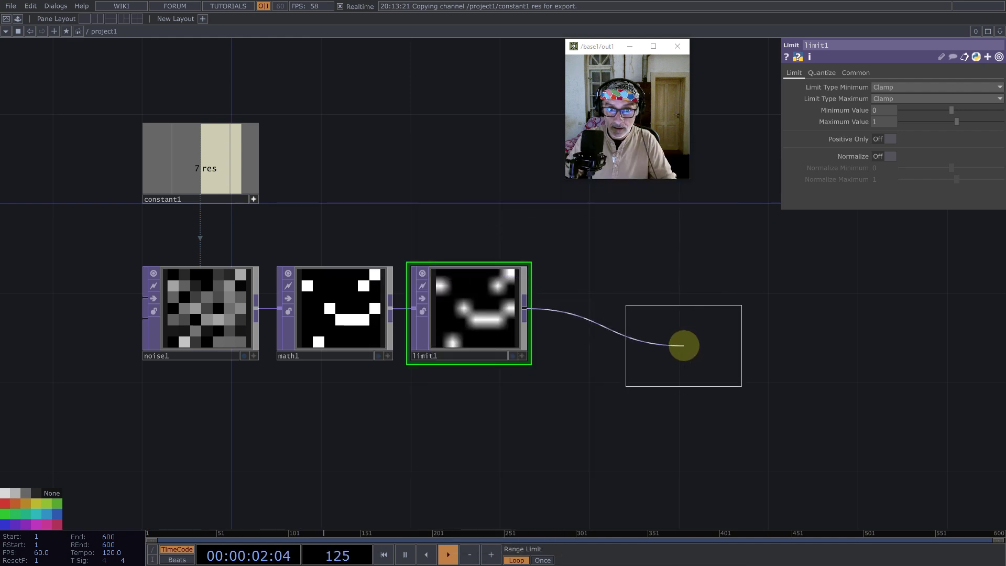
{"action": "left_click", "coordinate": [690, 343]}
{"action": "left_click", "coordinate": [889, 202]}
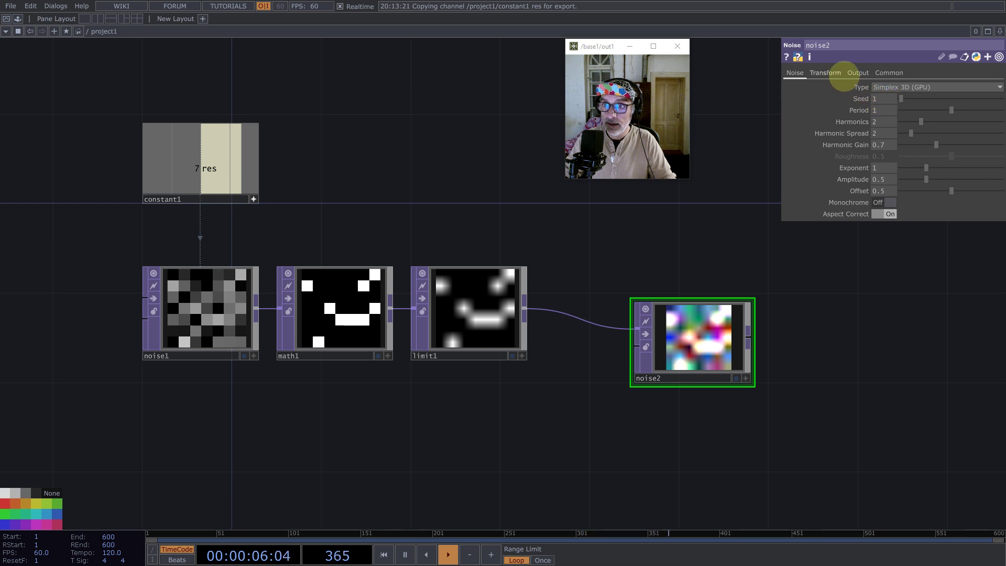
{"action": "left_click", "coordinate": [858, 72]}
{"action": "left_click", "coordinate": [889, 87]}
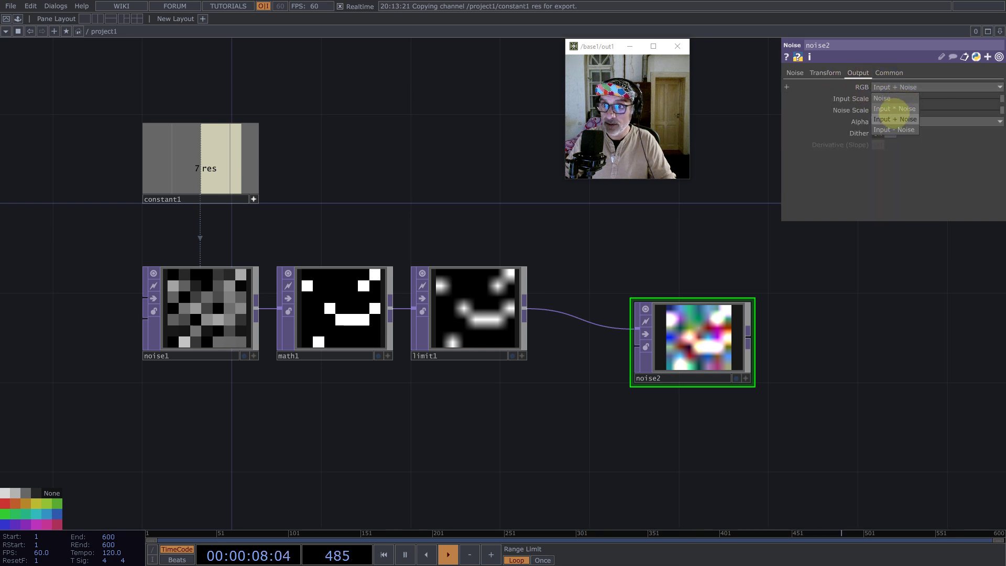
{"action": "left_click", "coordinate": [893, 108]}
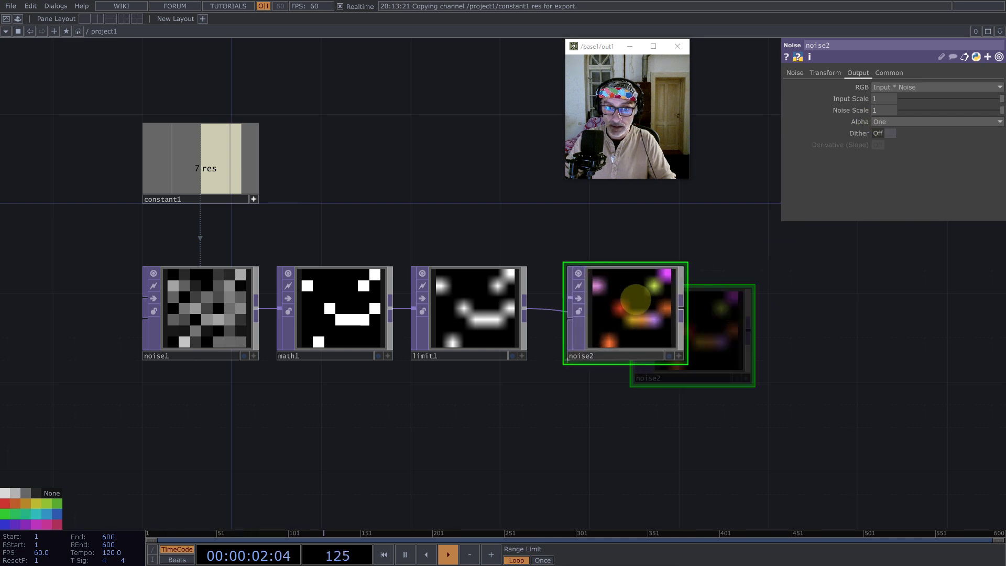
- Set noise2's input and viewer smoothness to Nearest Pixel and place it below-right of limit1
{"action": "right_click", "coordinate": [293, 233]}
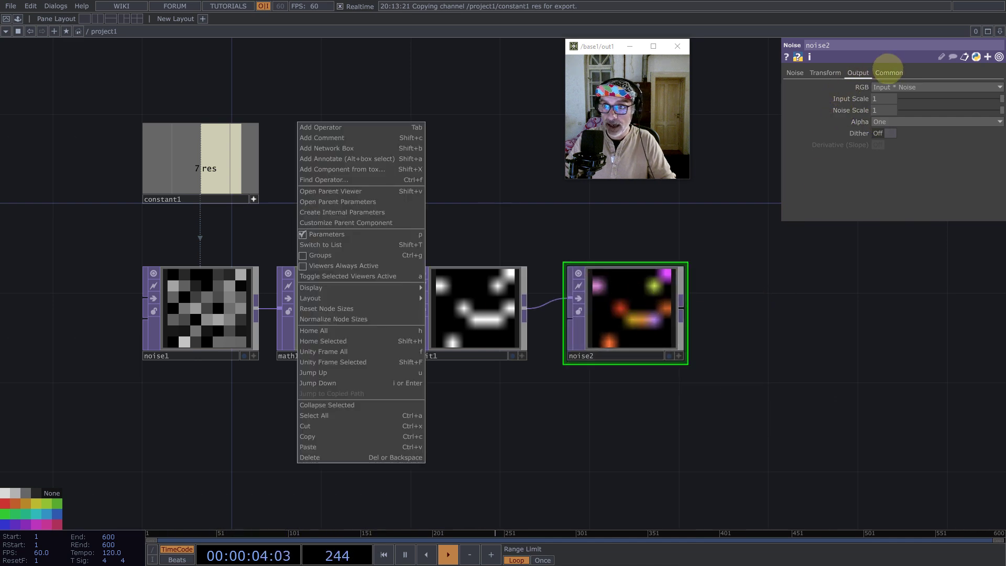
{"action": "left_click", "coordinate": [888, 67]}
{"action": "left_click", "coordinate": [890, 73]}
{"action": "left_click", "coordinate": [894, 146]}
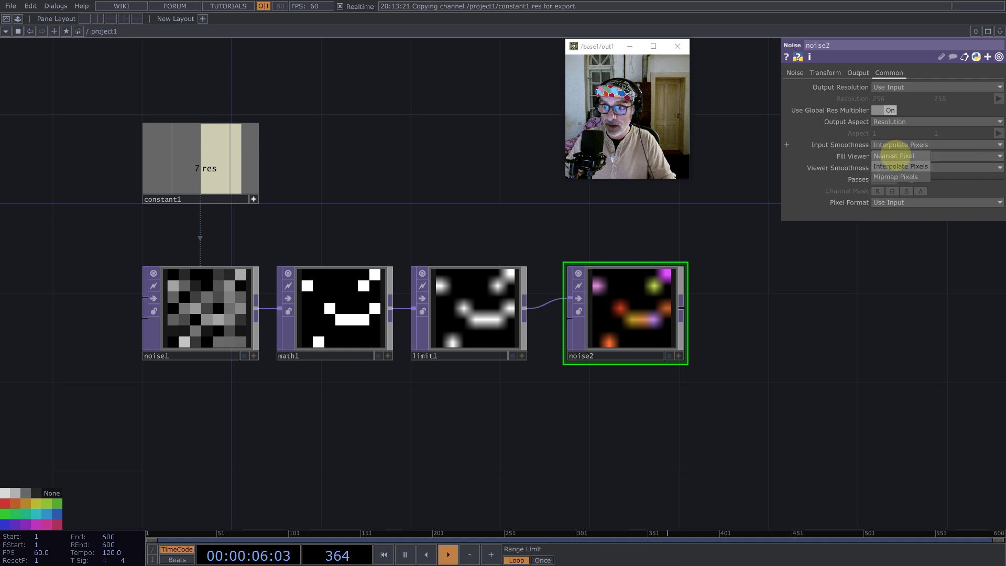
{"action": "left_click", "coordinate": [893, 155]}
{"action": "left_click", "coordinate": [897, 168]}
{"action": "left_click", "coordinate": [894, 178]}
{"action": "left_click_drag", "start_coordinate": [615, 325], "coordinate": [682, 370]}
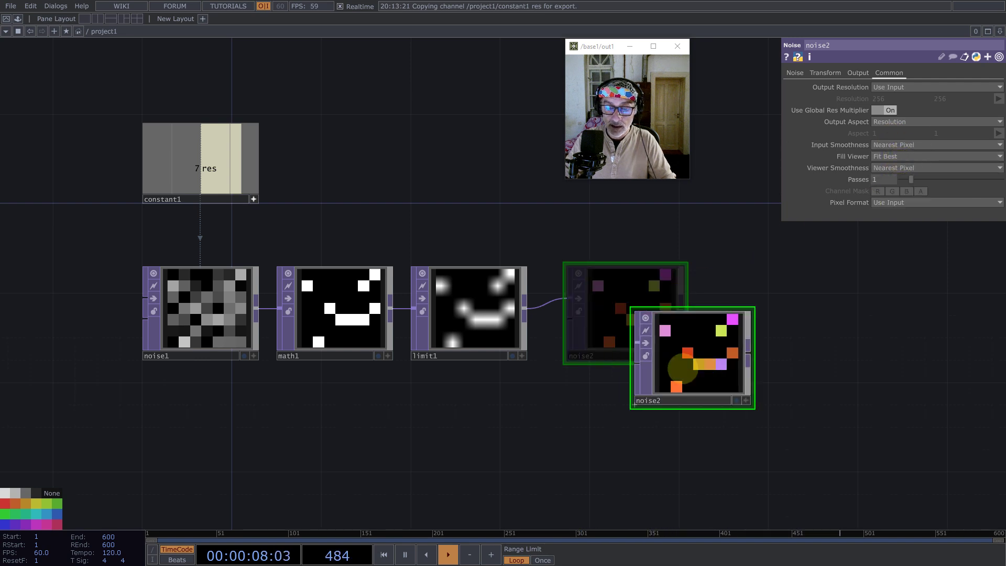
- Set limit1's input and viewer smoothness to Nearest Pixel
{"action": "left_click", "coordinate": [461, 325]}
{"action": "left_click", "coordinate": [855, 73]}
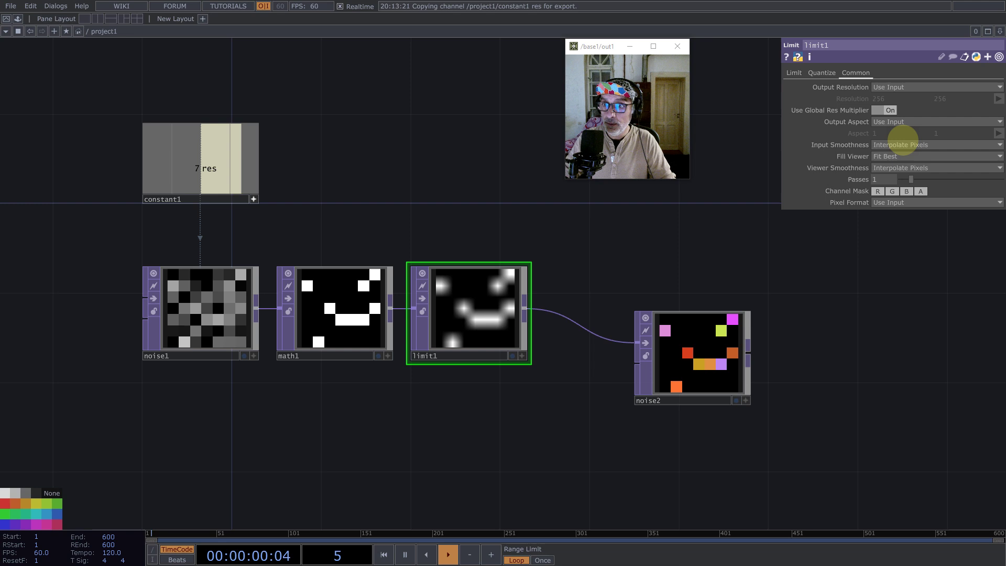
{"action": "left_click", "coordinate": [902, 145]}
{"action": "left_click", "coordinate": [897, 166]}
{"action": "left_click", "coordinate": [902, 168]}
{"action": "left_click", "coordinate": [901, 189]}
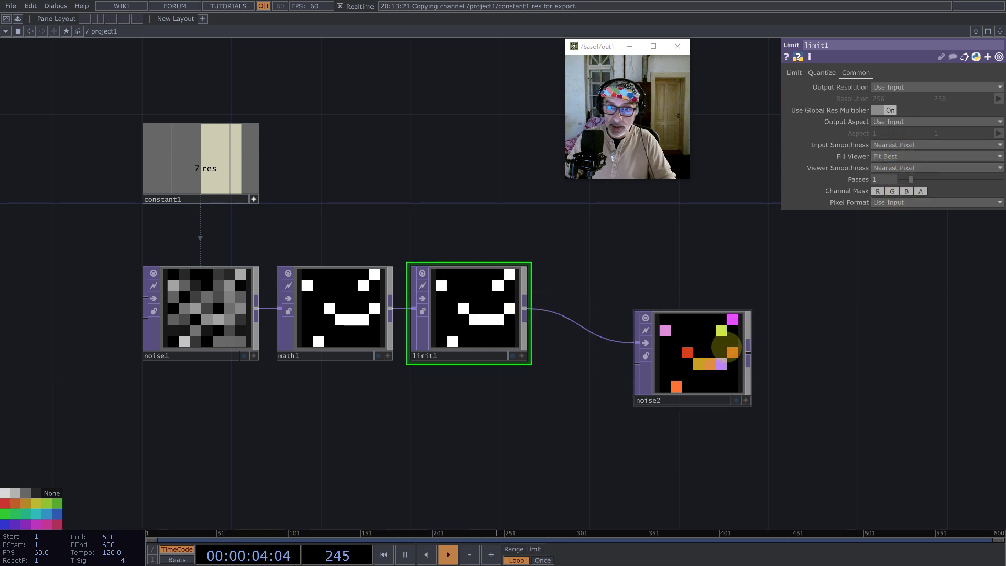
{"action": "middle_click", "coordinate": [747, 352]}
- Add reorder1 after noise2, wire limit1 into input 2, and take output alpha from input 2's red
{"action": "type", "text": "re"}
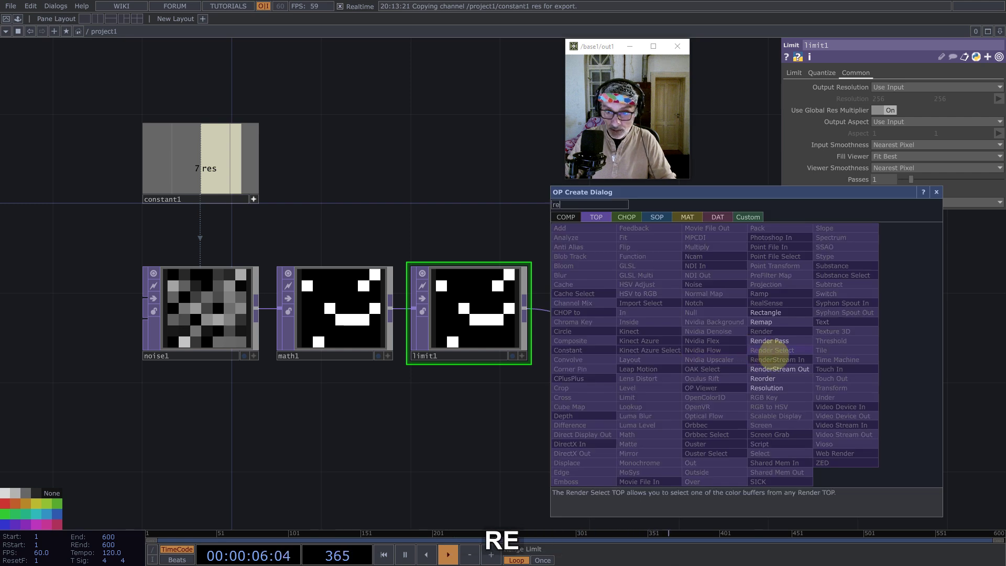
{"action": "left_click", "coordinate": [766, 375]}
{"action": "left_click", "coordinate": [859, 288]}
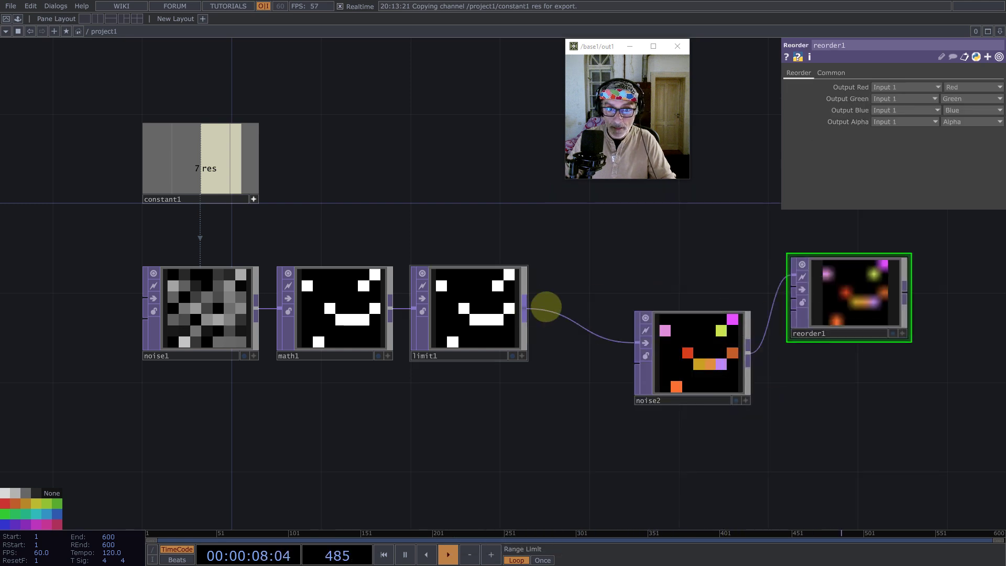
{"action": "left_click_drag", "start_coordinate": [534, 305], "coordinate": [794, 287]}
{"action": "left_click", "coordinate": [898, 122]}
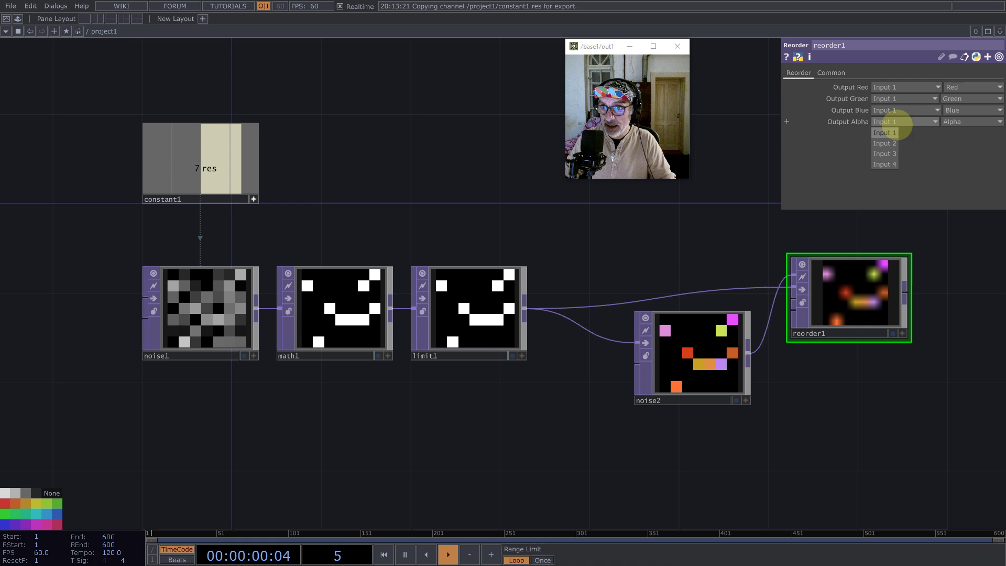
{"action": "left_click", "coordinate": [885, 143]}
{"action": "left_click", "coordinate": [954, 121]}
{"action": "left_click", "coordinate": [948, 143]}
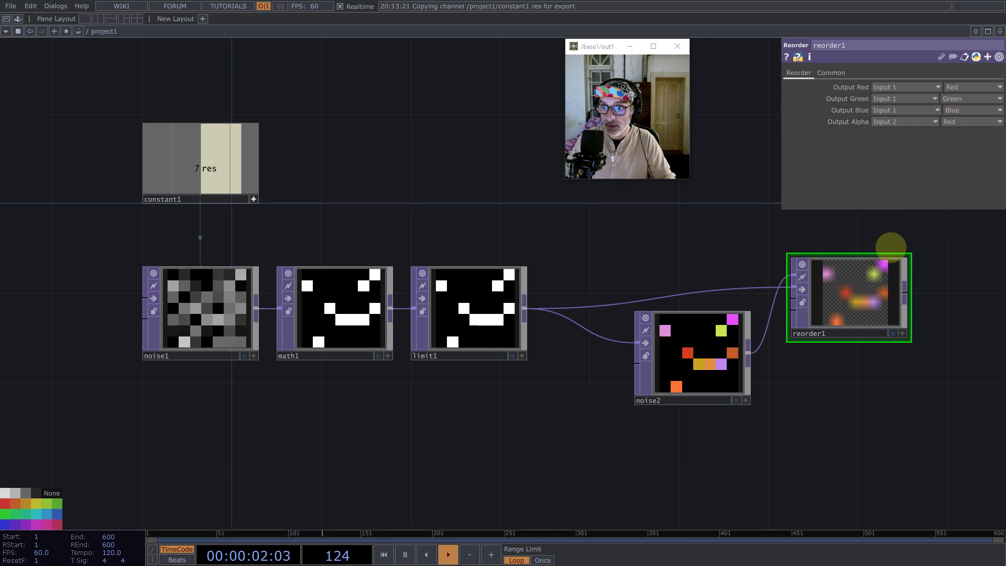
- Set reorder1's viewer smoothness to Nearest Pixel
{"action": "left_click", "coordinate": [831, 73]}
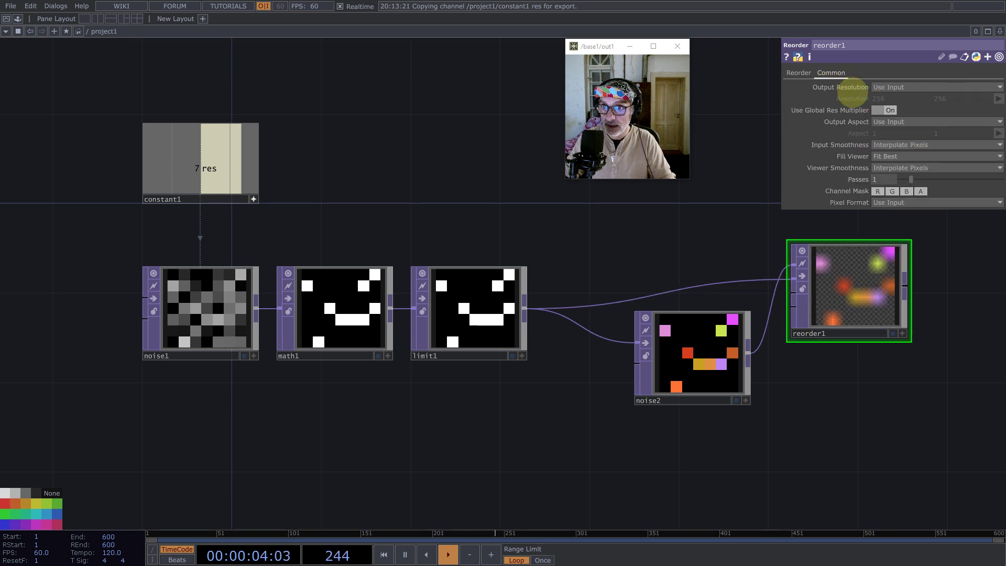
{"action": "left_click", "coordinate": [885, 168]}
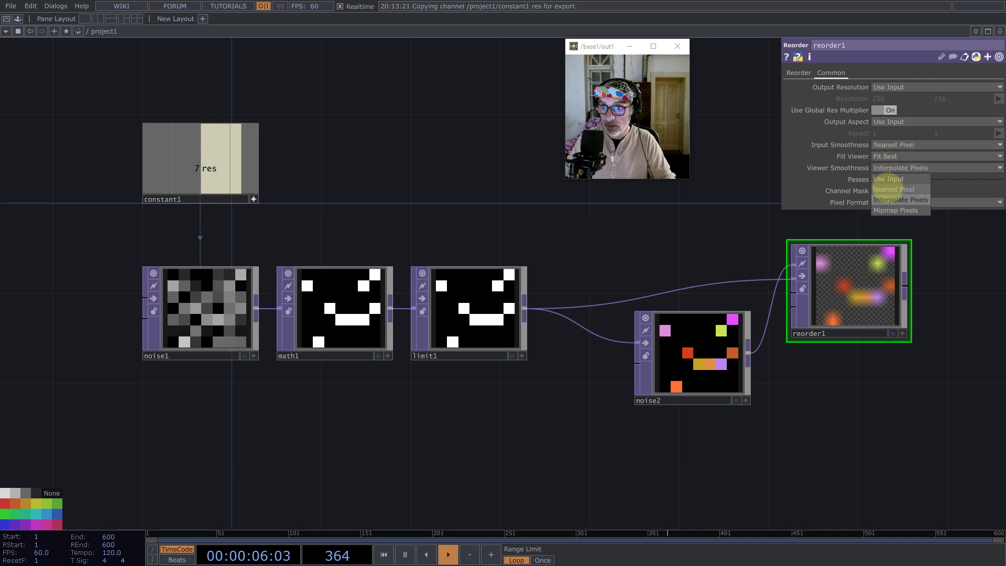
{"action": "left_click", "coordinate": [887, 189]}
{"action": "left_click_drag", "start_coordinate": [714, 234], "coordinate": [545, 296]}
- Append a Null TOP, null1, after reorder1 with Nearest Pixel viewer smoothness
{"action": "middle_click", "coordinate": [550, 296]}
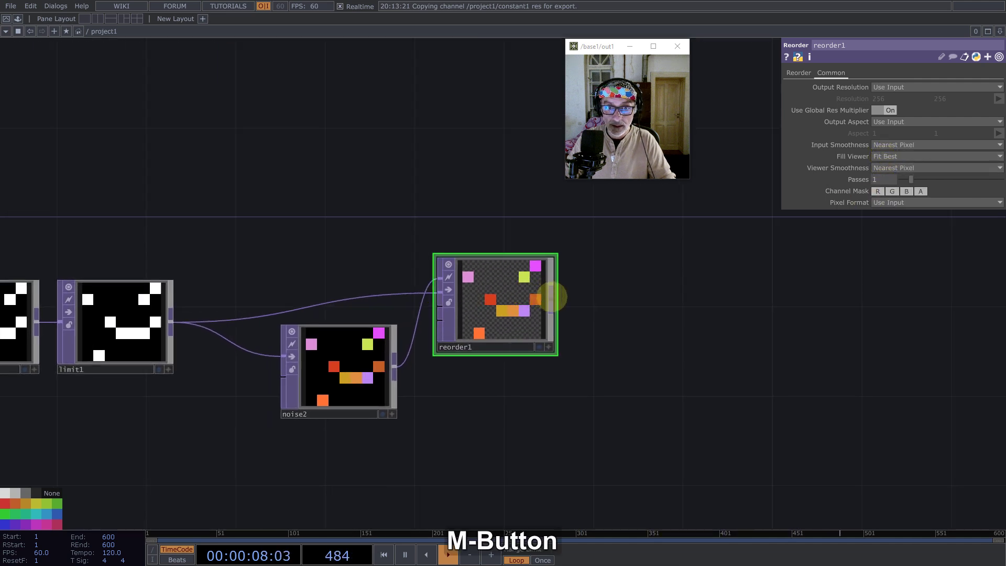
{"action": "left_click", "coordinate": [523, 254]}
{"action": "left_click", "coordinate": [928, 295]}
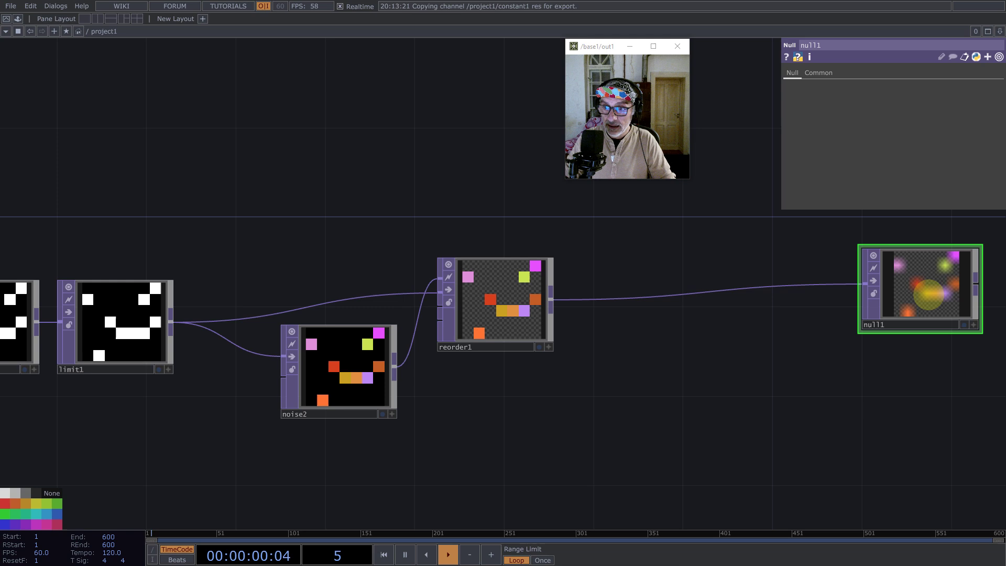
{"action": "left_click", "coordinate": [820, 73]}
{"action": "left_click", "coordinate": [916, 167]}
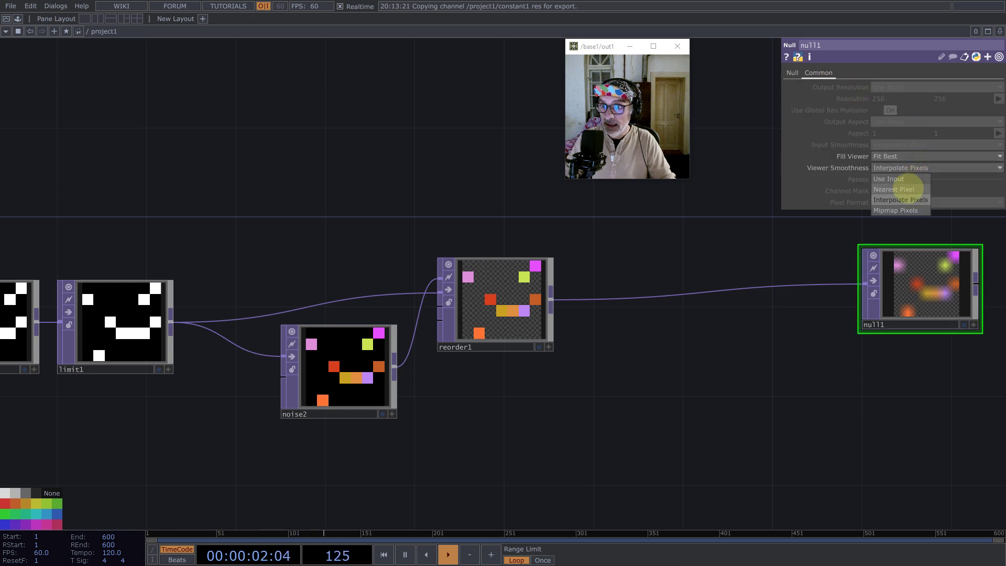
{"action": "left_click", "coordinate": [897, 190]}
- Insert another Null TOP into the connection between reorder1 and null1
{"action": "right_click", "coordinate": [719, 287]}
{"action": "left_click", "coordinate": [729, 274]}
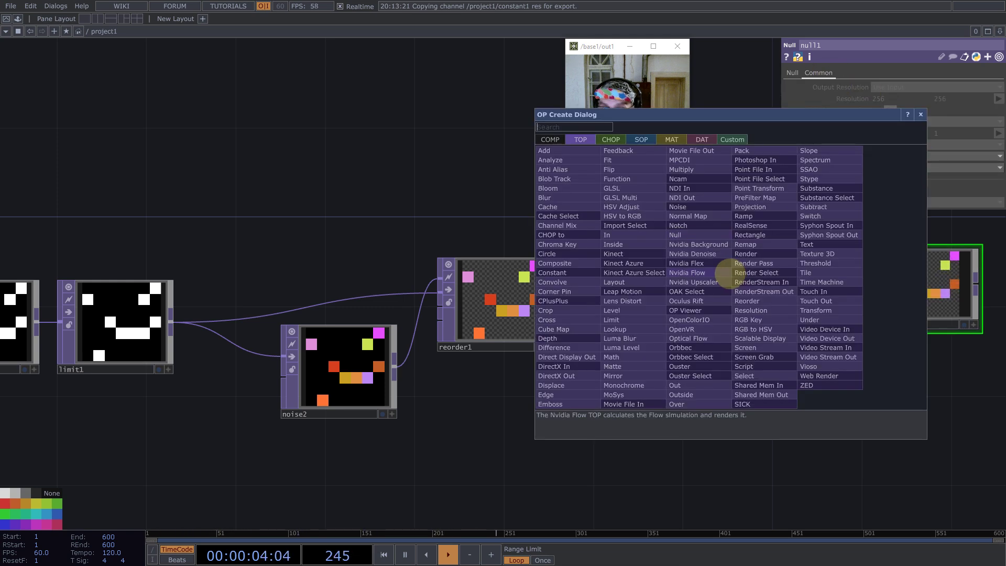
{"action": "type", "text": "nul"}
{"action": "left_click", "coordinate": [675, 234]}
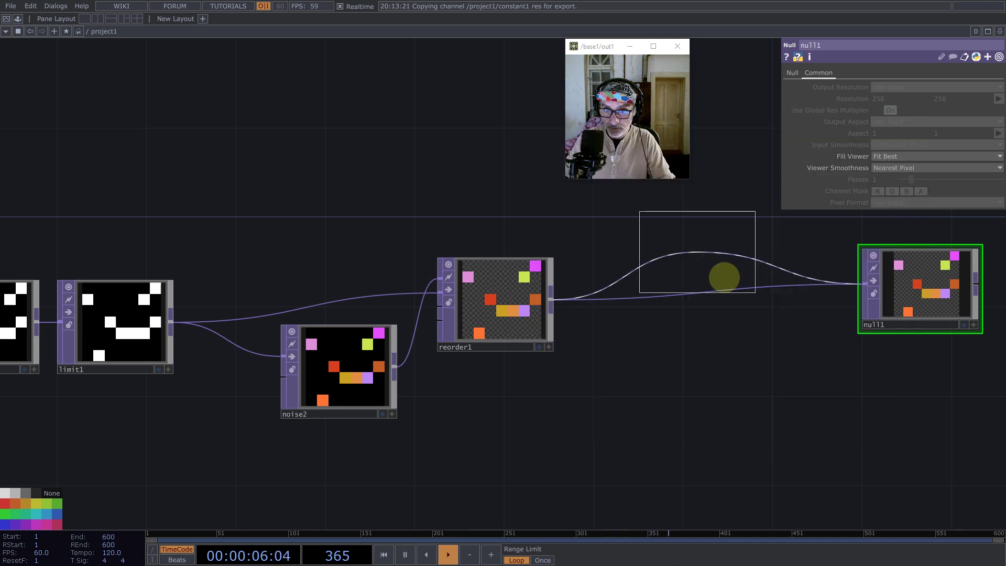
- Collapse null2 into a base component between reorder1 and null1, spacing the nodes apart
{"action": "left_click", "coordinate": [736, 304]}
{"action": "right_click", "coordinate": [732, 393]}
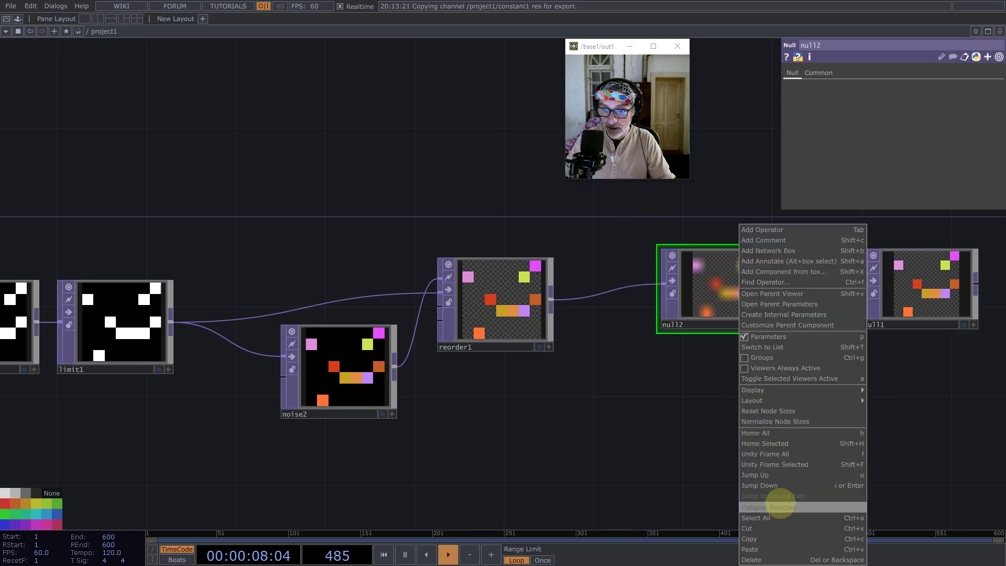
{"action": "left_click", "coordinate": [768, 507]}
{"action": "left_click", "coordinate": [761, 314]}
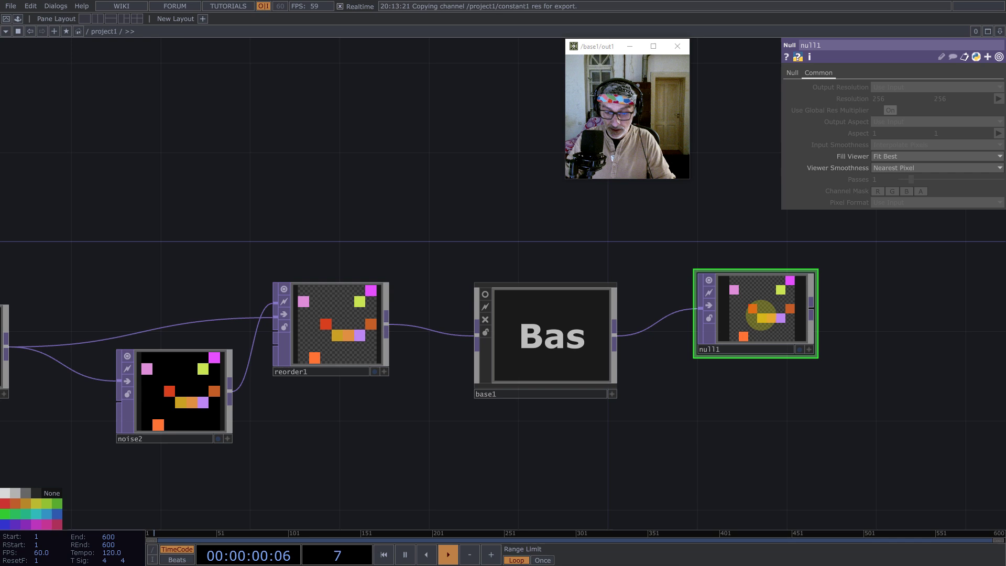
{"action": "left_click_drag", "start_coordinate": [758, 316], "coordinate": [918, 319]}
{"action": "left_click_drag", "start_coordinate": [584, 336], "coordinate": [627, 336]}
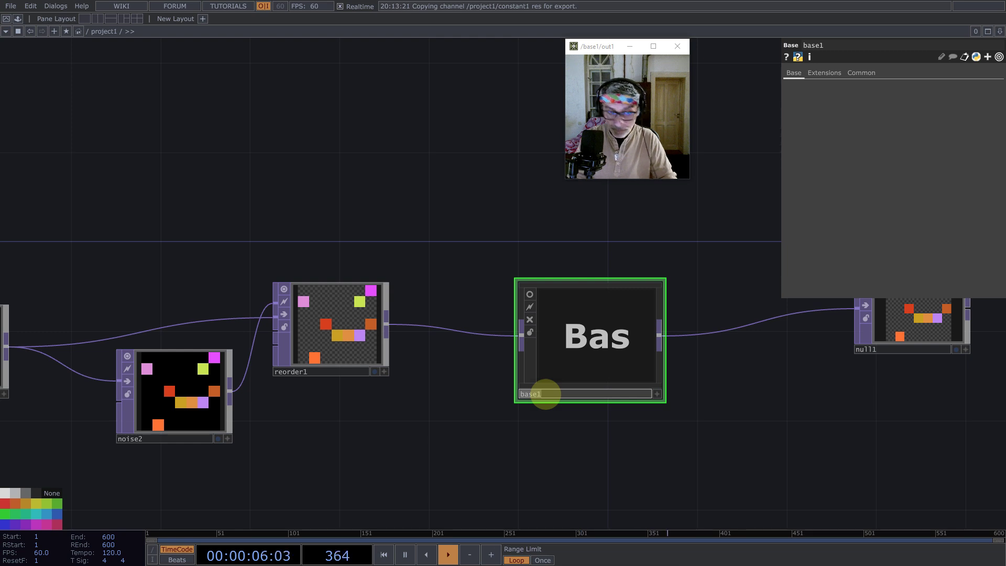
- Rename the base component to Sokoban and turn on its live viewer
{"action": "type", "text": "So"}
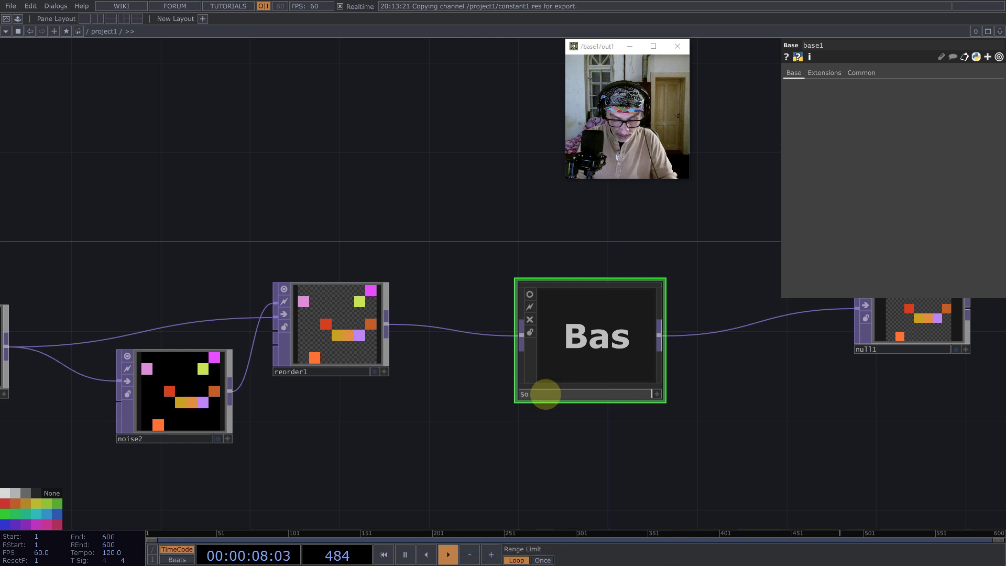
{"action": "type", "text": "koban"}
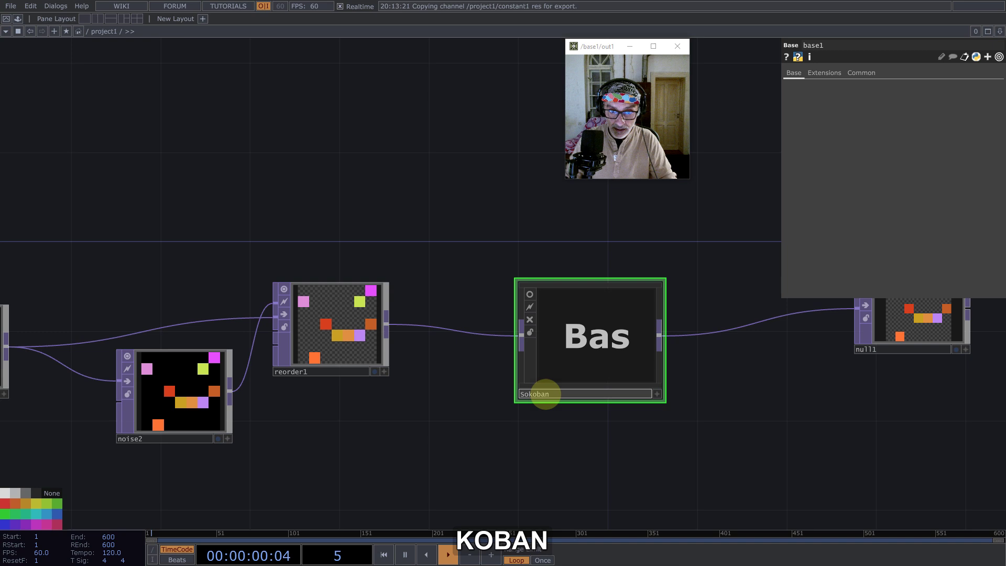
{"action": "key", "text": "Return"}
{"action": "left_click", "coordinate": [529, 294]}
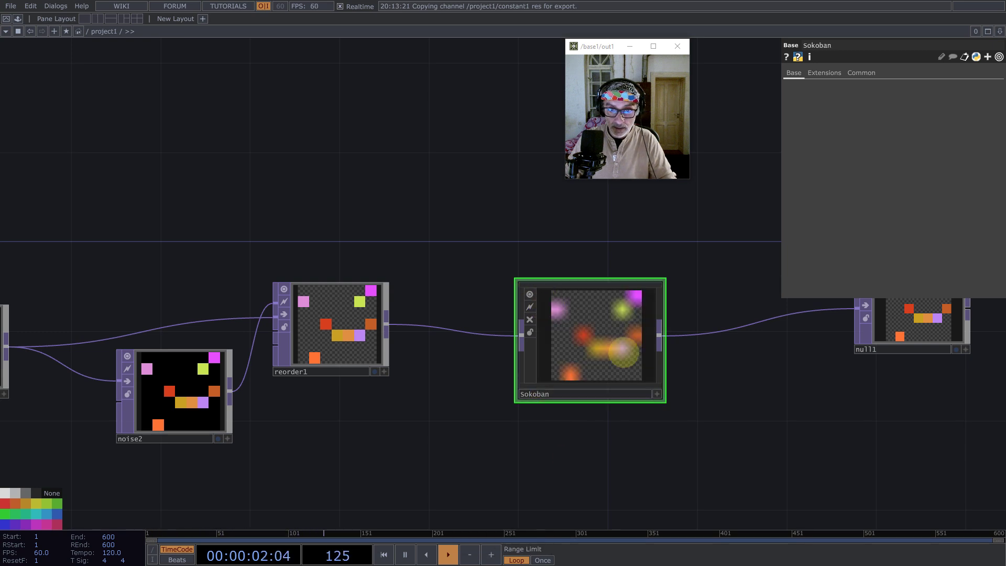
- Go inside Sokoban and delete the leftover null2 node
{"action": "key", "text": "i"}
{"action": "key", "text": "BackSpace"}
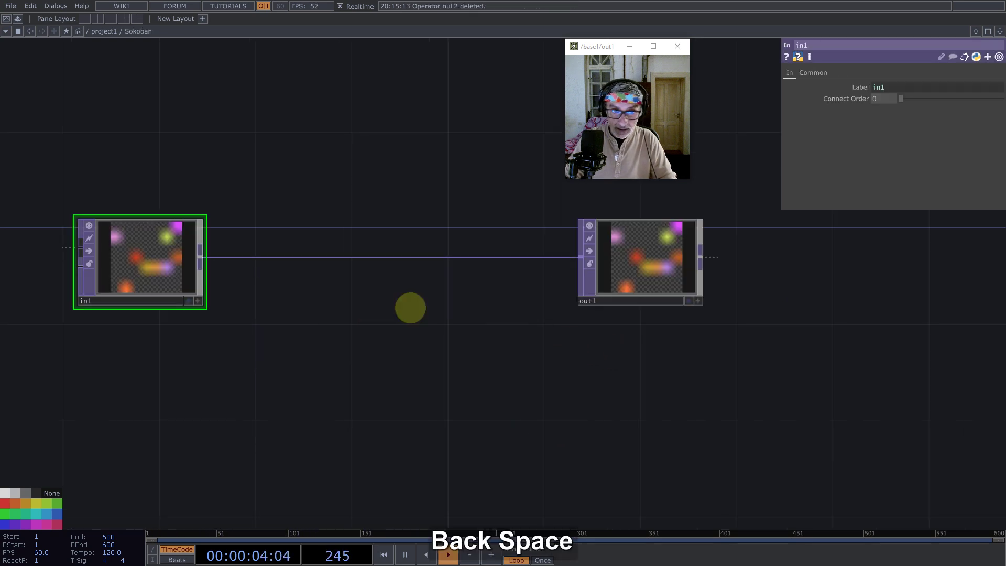
{"action": "scroll", "coordinate": [411, 306], "scroll_direction": "up", "scroll_amount": 2}
- Set Viewer Smoothness to Nearest Pixel for both in1 and out1
{"action": "left_click_drag", "start_coordinate": [68, 135], "coordinate": [821, 362]}
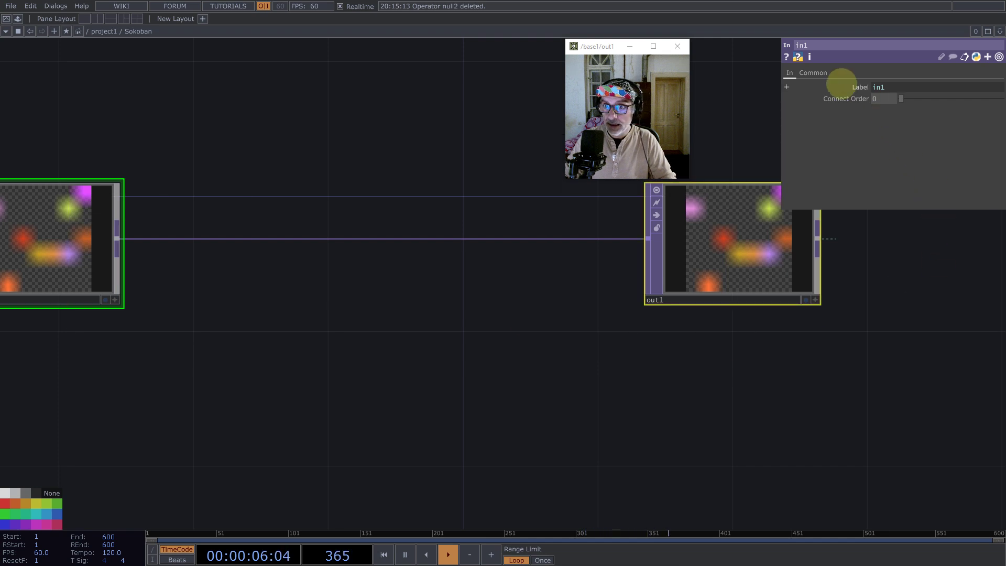
{"action": "left_click", "coordinate": [813, 73]}
{"action": "left_click", "coordinate": [898, 167]}
{"action": "left_click", "coordinate": [893, 197]}
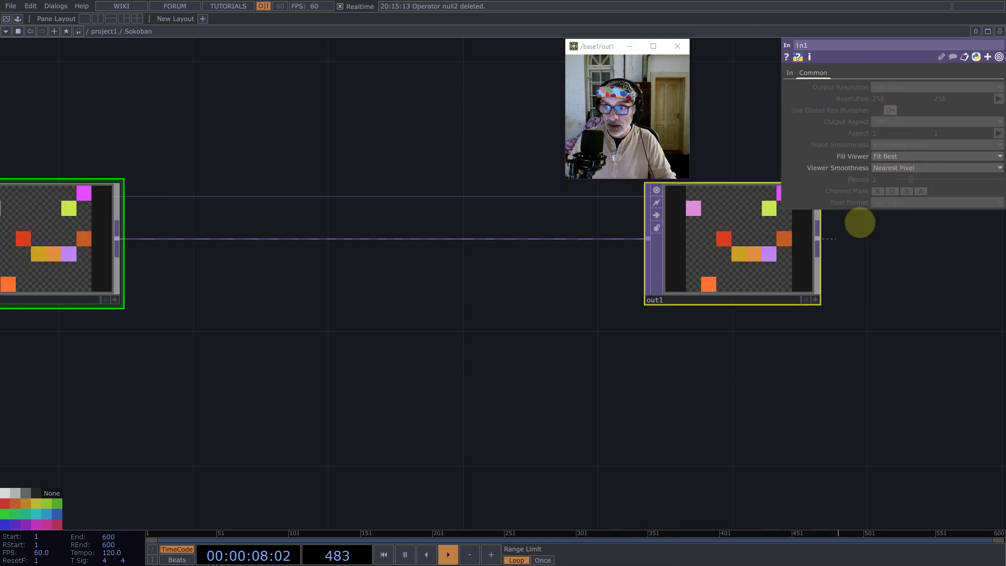
{"action": "scroll", "coordinate": [380, 255], "scroll_direction": "up", "scroll_amount": 3}
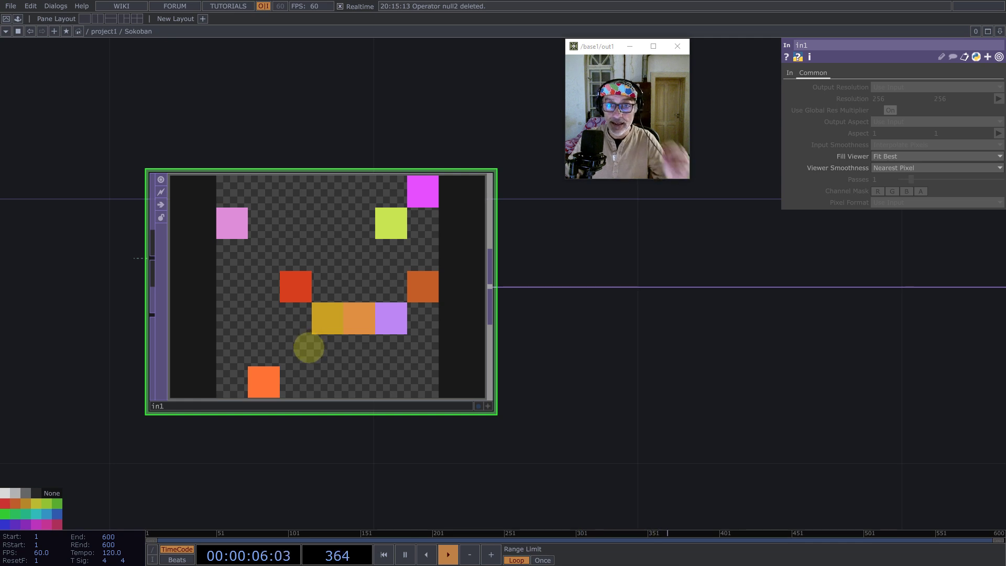
{"action": "scroll", "coordinate": [245, 319], "scroll_direction": "down", "scroll_amount": 3}
- Add pointRepack from Palette > PointClouds, fed by in1, with resolution height 1
{"action": "left_click", "coordinate": [18, 18]}
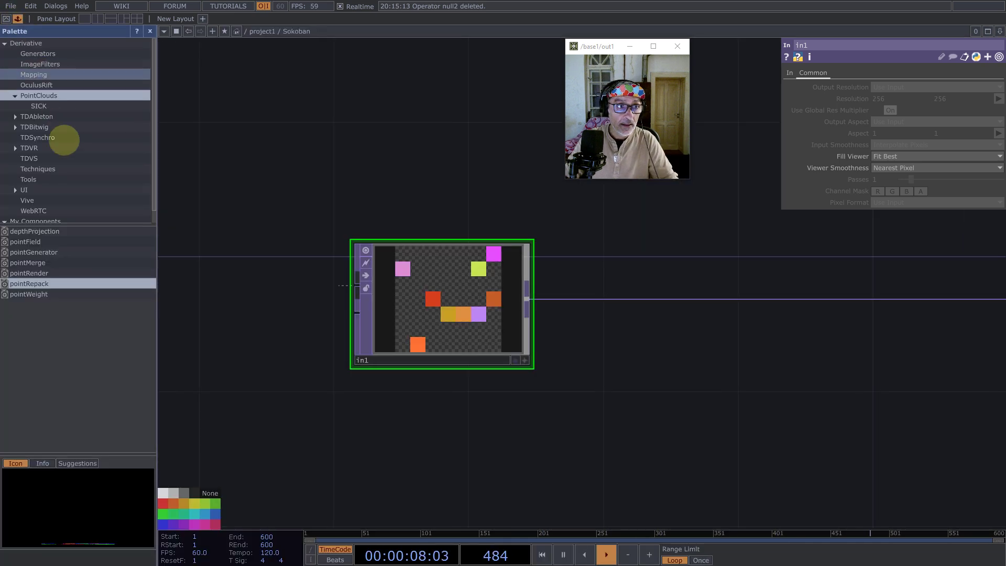
{"action": "left_click", "coordinate": [39, 96]}
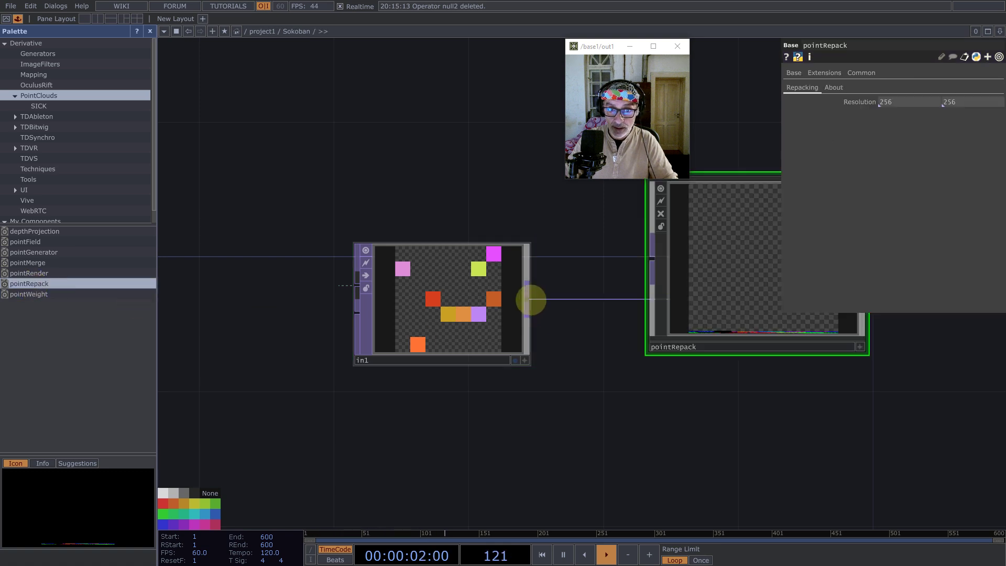
{"action": "left_click", "coordinate": [530, 298]}
{"action": "left_click", "coordinate": [652, 258]}
{"action": "left_click", "coordinate": [949, 102]}
{"action": "type", "text": "1"}
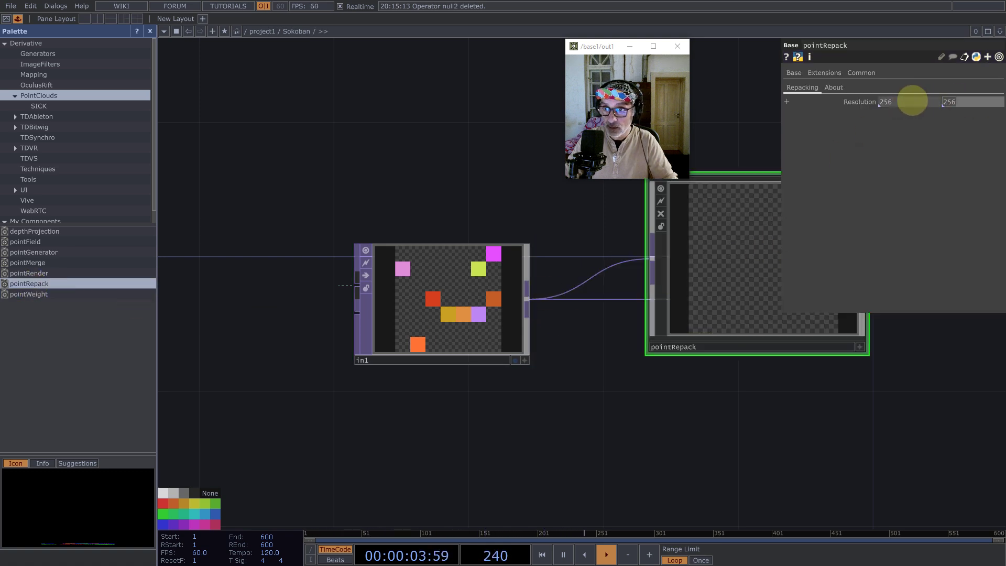
{"action": "key", "text": "Return"}
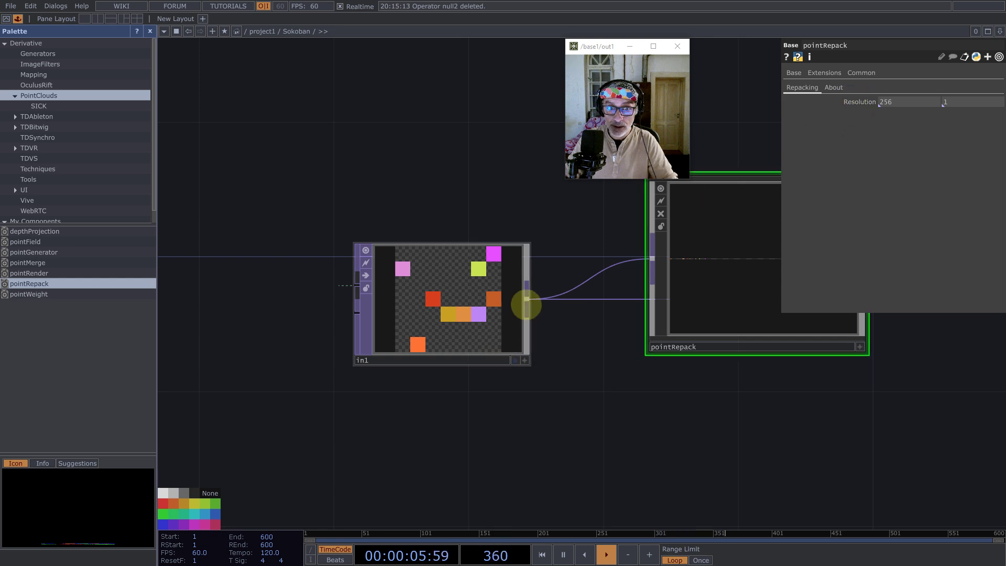
- Add an Info CHOP info1 from in1, scoped to resx
{"action": "middle_click", "coordinate": [528, 299]}
{"action": "left_click", "coordinate": [406, 163]}
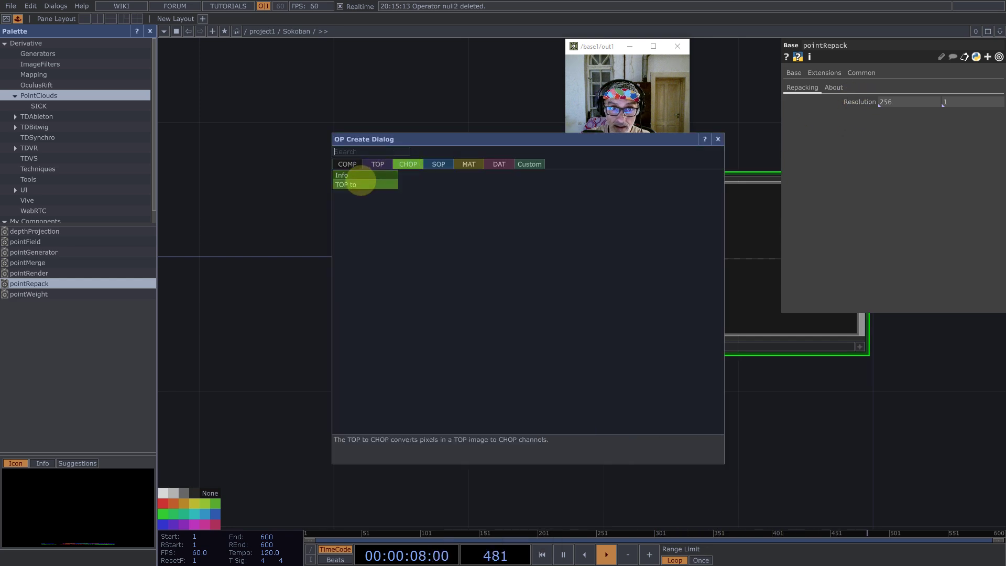
{"action": "left_click", "coordinate": [359, 183]}
{"action": "left_click", "coordinate": [462, 158]}
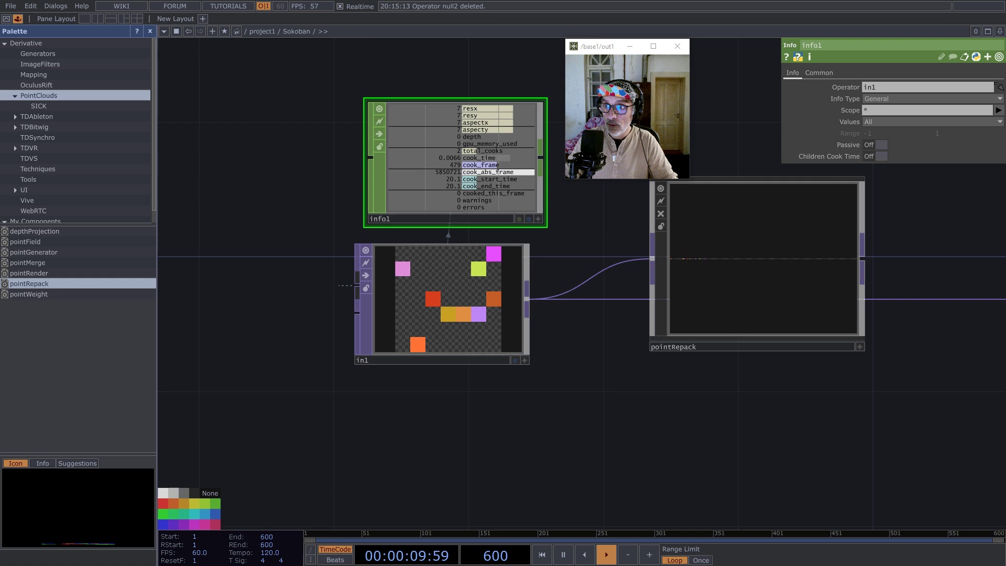
{"action": "left_click", "coordinate": [998, 110]}
{"action": "left_click", "coordinate": [950, 132]}
- Set pointRepack's width to op('info1')['resx']**2, giving 49
{"action": "left_click_drag", "start_coordinate": [620, 406], "coordinate": [507, 473]}
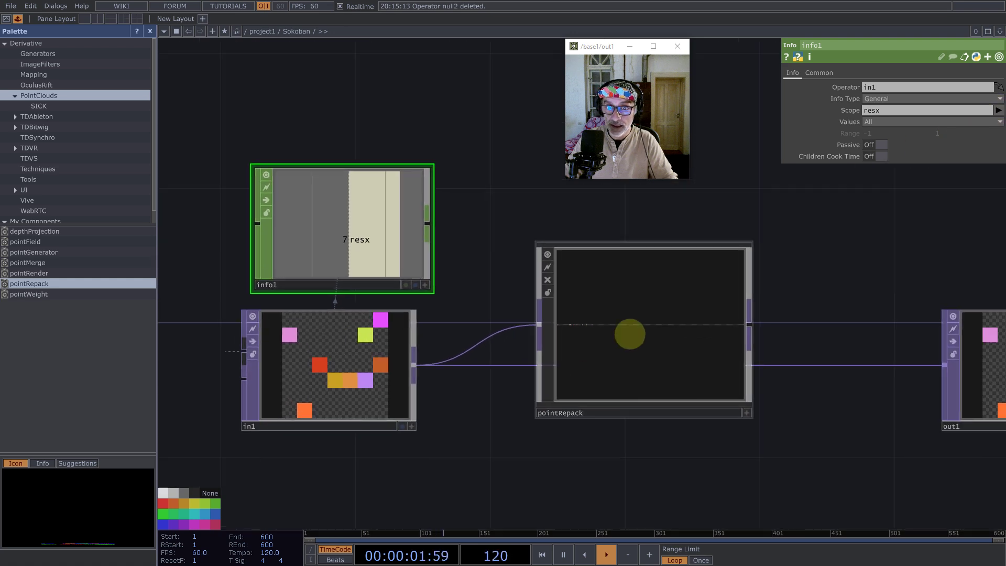
{"action": "left_click", "coordinate": [598, 288]}
{"action": "left_click", "coordinate": [424, 285]}
{"action": "left_click_drag", "start_coordinate": [377, 254], "coordinate": [914, 101]}
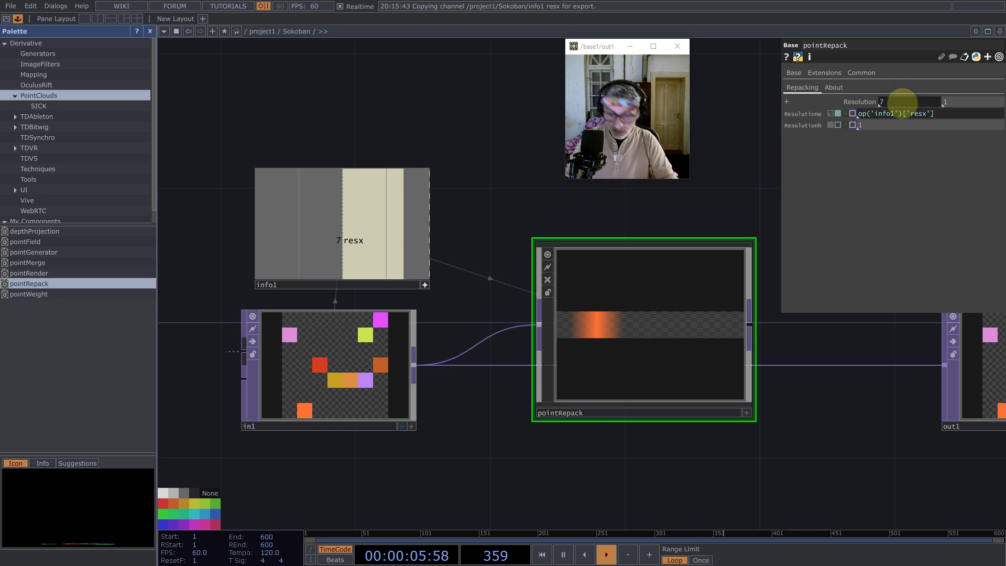
{"action": "type", "text": "2"}
{"action": "key", "text": "Return"}
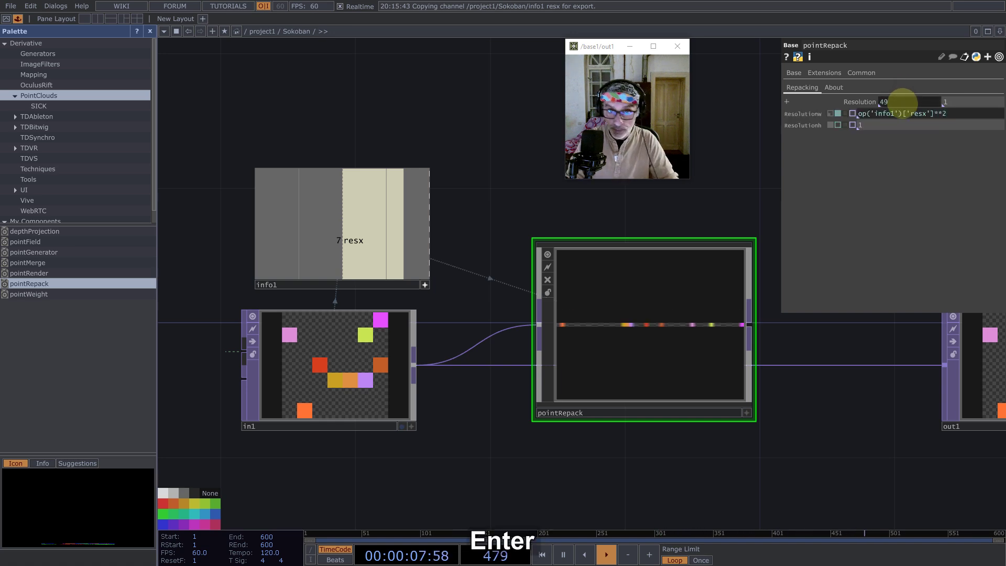
- Inside pointRepack, select all nodes and check their Viewer Smoothness setting
{"action": "double_click", "coordinate": [662, 341]}
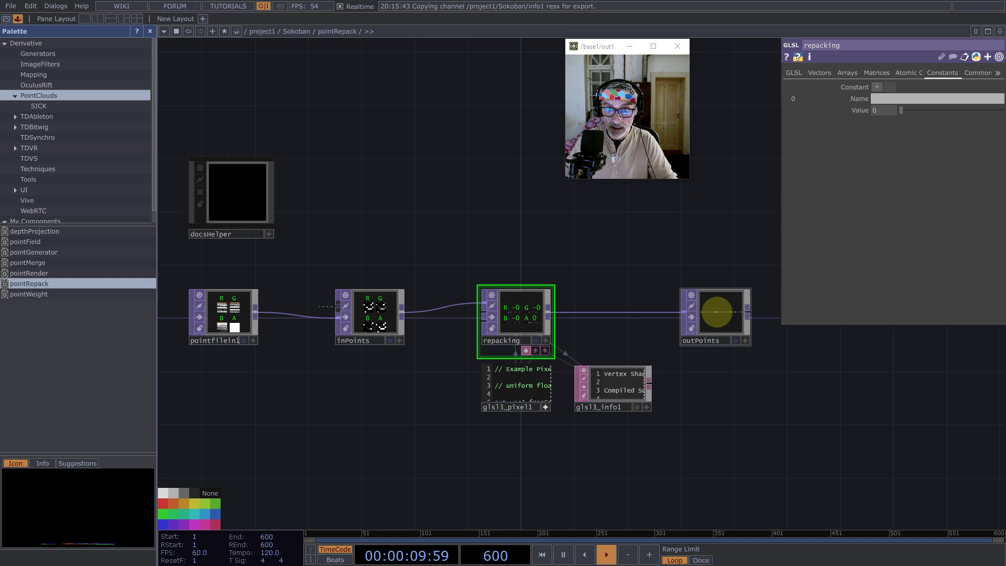
{"action": "left_click", "coordinate": [717, 312]}
{"action": "key", "text": "ctrl+a"}
{"action": "left_click", "coordinate": [818, 72]}
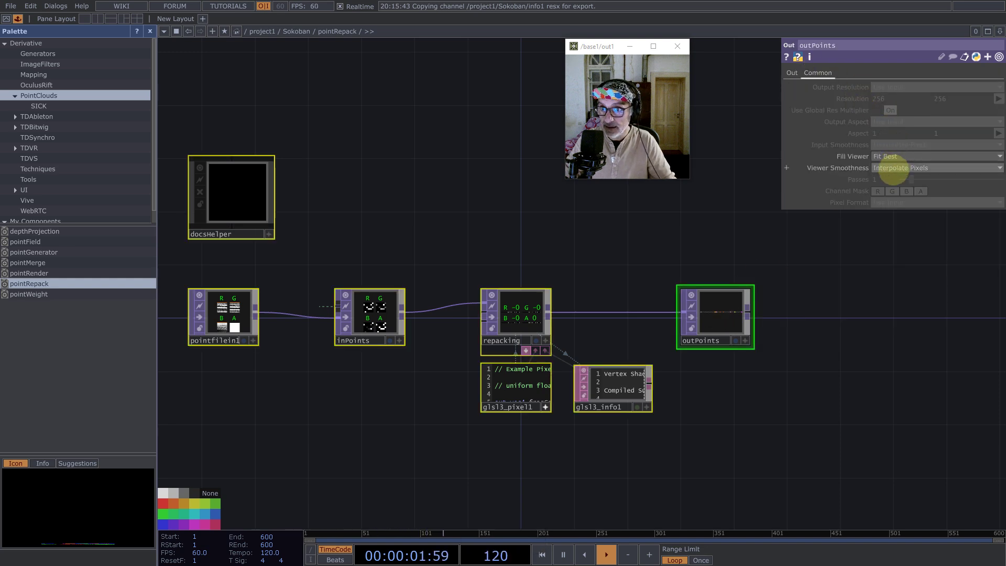
{"action": "left_click", "coordinate": [901, 168]}
{"action": "key", "text": "u"}
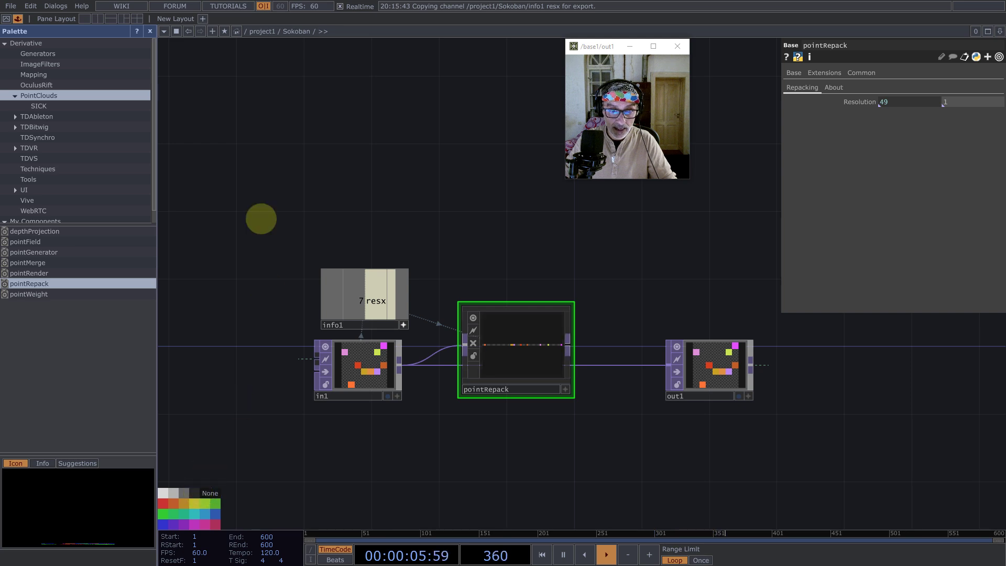
- Close the Palette and wire pointRepack's output into out1
{"action": "left_click", "coordinate": [150, 31]}
{"action": "scroll", "coordinate": [500, 383], "scroll_direction": "up", "scroll_amount": 5}
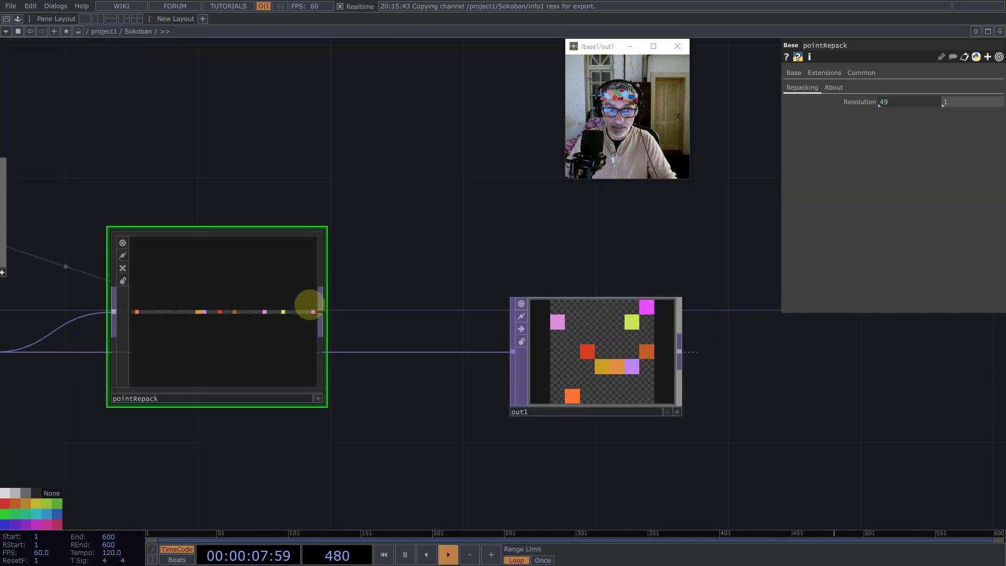
{"action": "left_click_drag", "start_coordinate": [320, 312], "coordinate": [697, 340]}
{"action": "scroll", "coordinate": [523, 352], "scroll_direction": "down", "scroll_amount": 5}
- Nudge pointRepack right and down and centre the view on it
{"action": "left_click_drag", "start_coordinate": [401, 346], "coordinate": [426, 355]}
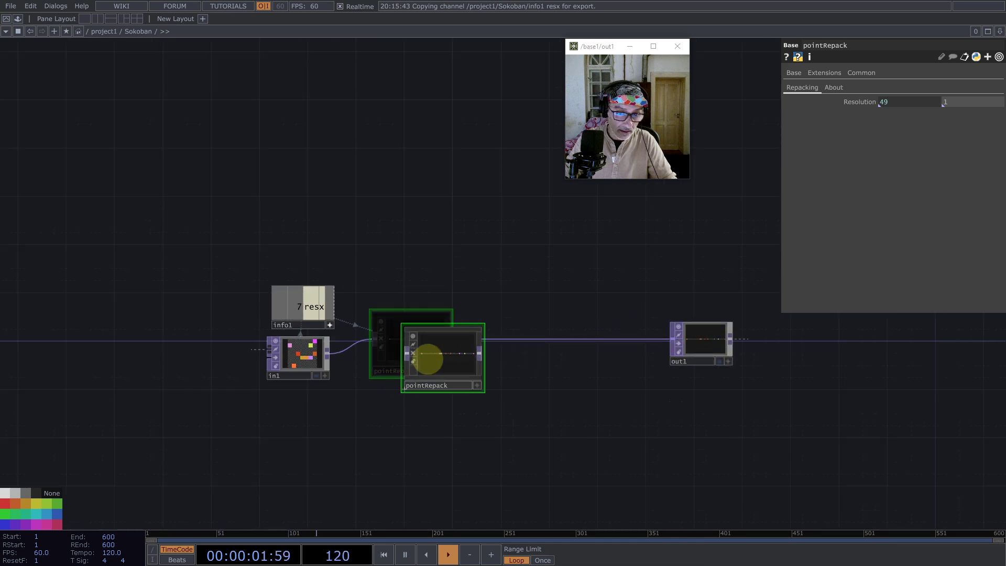
{"action": "scroll", "coordinate": [460, 388], "scroll_direction": "up", "scroll_amount": 5}
{"action": "left_click_drag", "start_coordinate": [564, 377], "coordinate": [474, 339]}
{"action": "scroll", "coordinate": [388, 342], "scroll_direction": "up", "scroll_amount": 3}
{"action": "scroll", "coordinate": [450, 336], "scroll_direction": "up", "scroll_amount": 3}
{"action": "scroll", "coordinate": [407, 330], "scroll_direction": "up", "scroll_amount": 1}
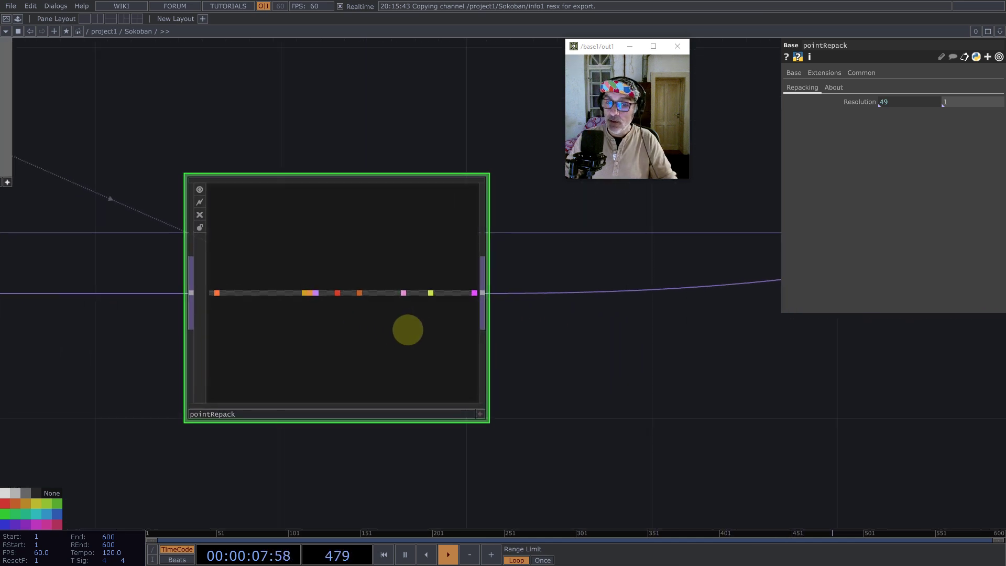
{"action": "scroll", "coordinate": [245, 312], "scroll_direction": "up", "scroll_amount": 2}
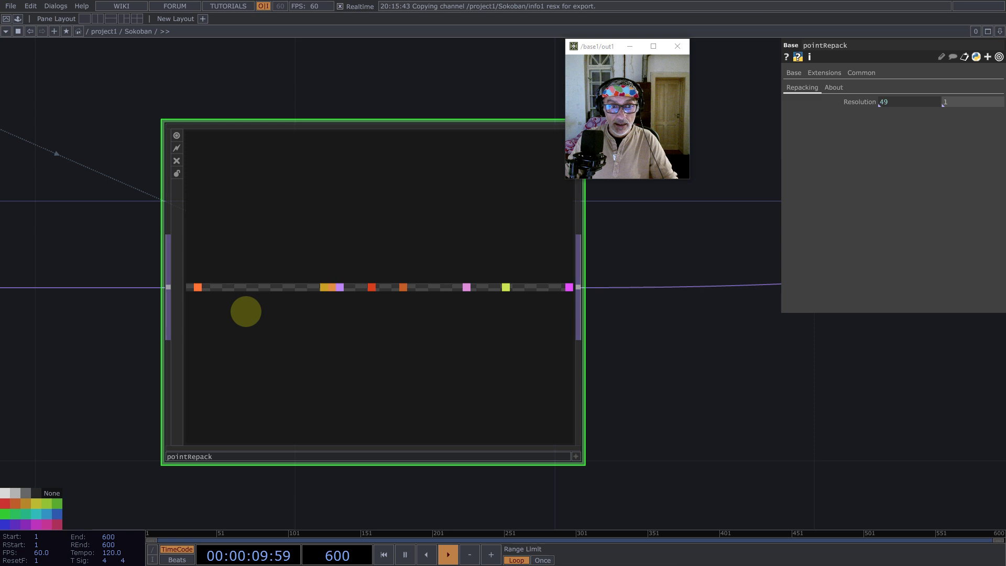
{"action": "scroll", "coordinate": [215, 297], "scroll_direction": "up", "scroll_amount": 2}
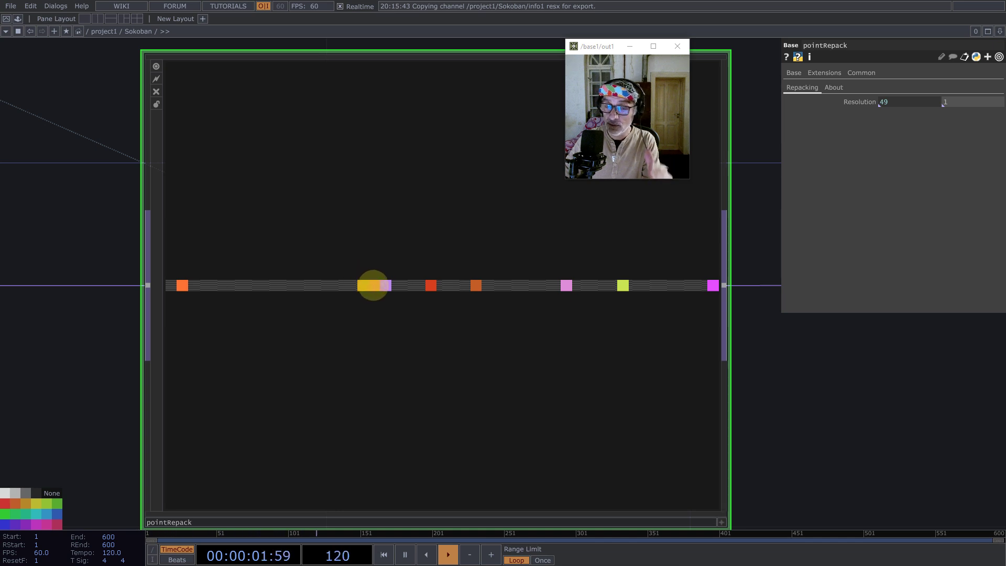
{"action": "scroll", "coordinate": [373, 285], "scroll_direction": "down", "scroll_amount": 10}
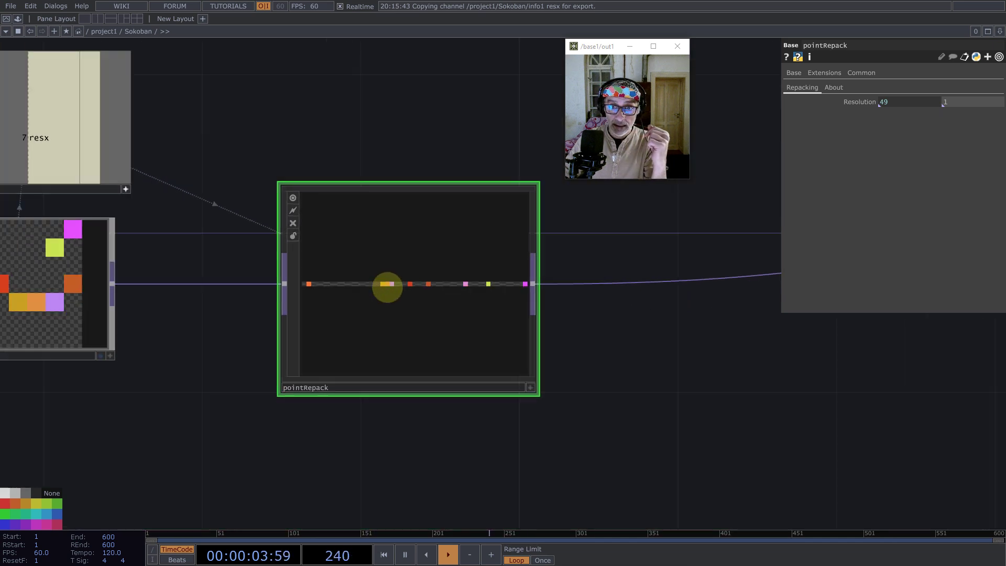
- Add a Reorder TOP reorder1 after pointRepack and set its red output channel source
{"action": "scroll", "coordinate": [447, 274], "scroll_direction": "up", "scroll_amount": 5}
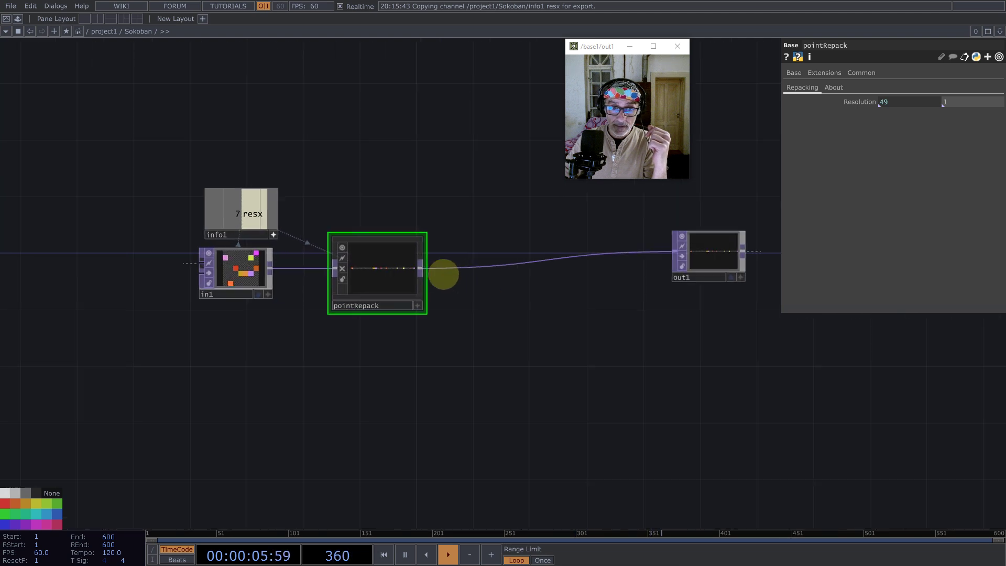
{"action": "middle_click", "coordinate": [411, 263]}
{"action": "type", "text": "re"}
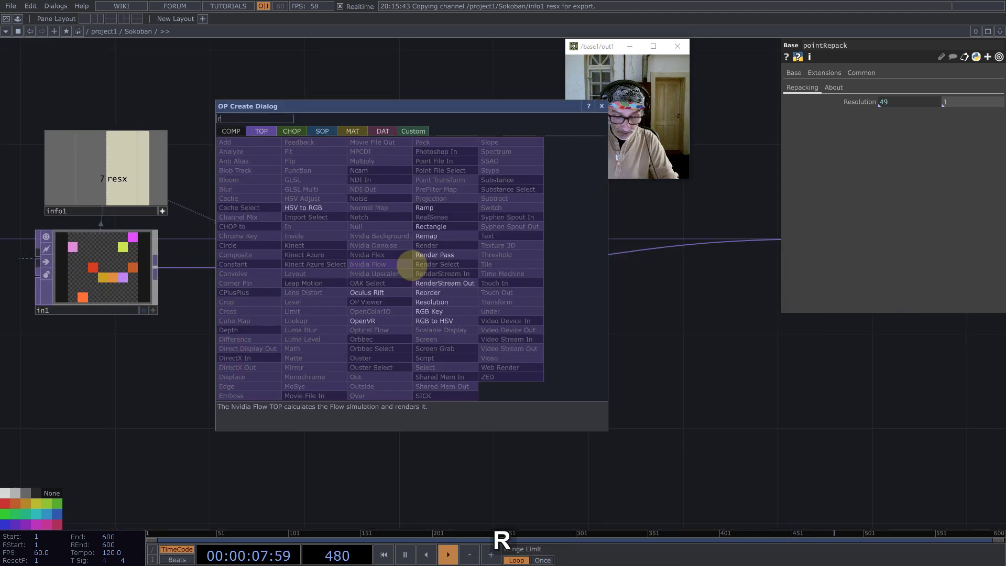
{"action": "left_click", "coordinate": [442, 289]}
{"action": "left_click", "coordinate": [525, 358]}
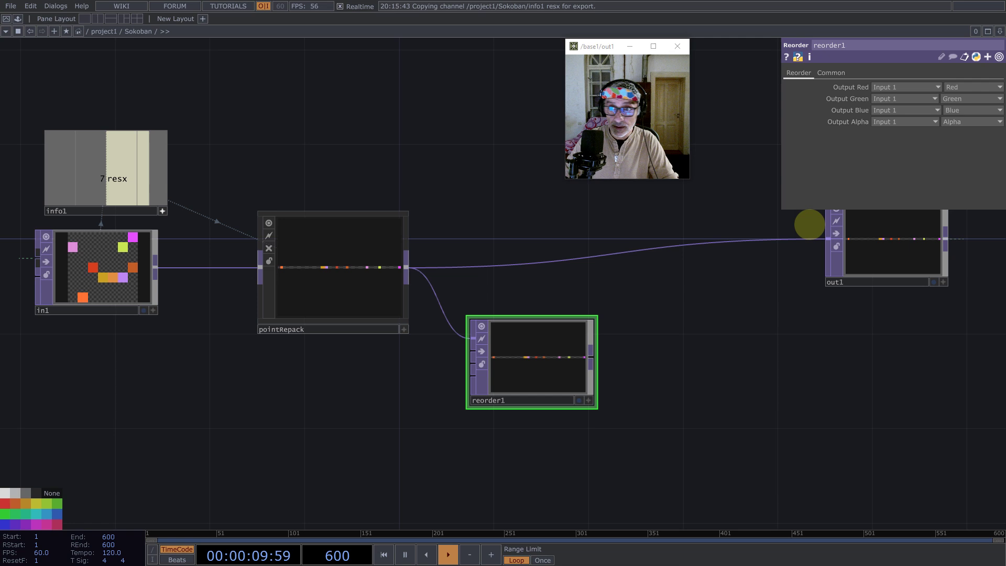
{"action": "left_click", "coordinate": [954, 87]}
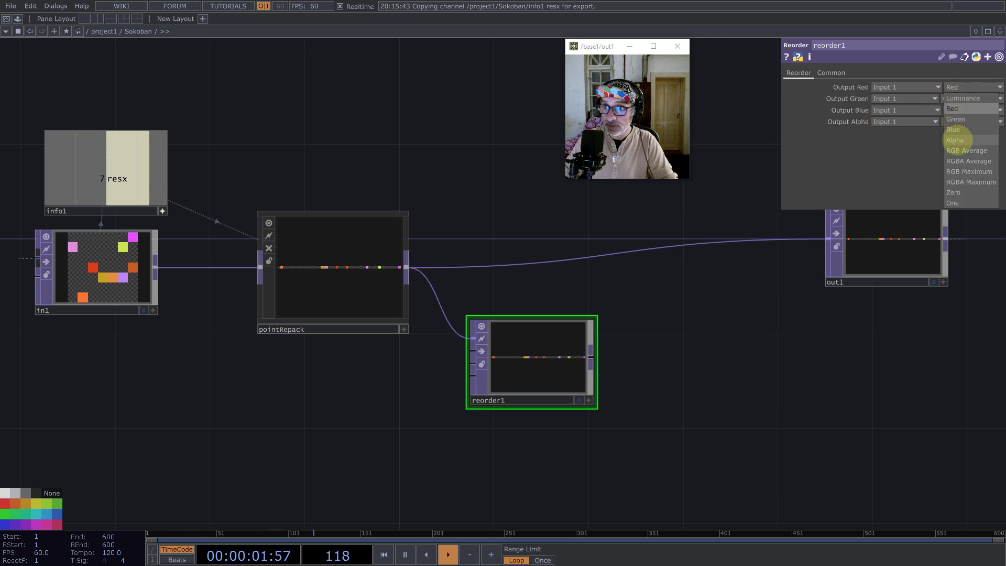
{"action": "left_click", "coordinate": [955, 140]}
- Give reorder1 Nearest Pixel input and viewer smoothness and 32-bit float (Mono) pixel format
{"action": "left_click", "coordinate": [831, 72]}
{"action": "left_click", "coordinate": [914, 144]}
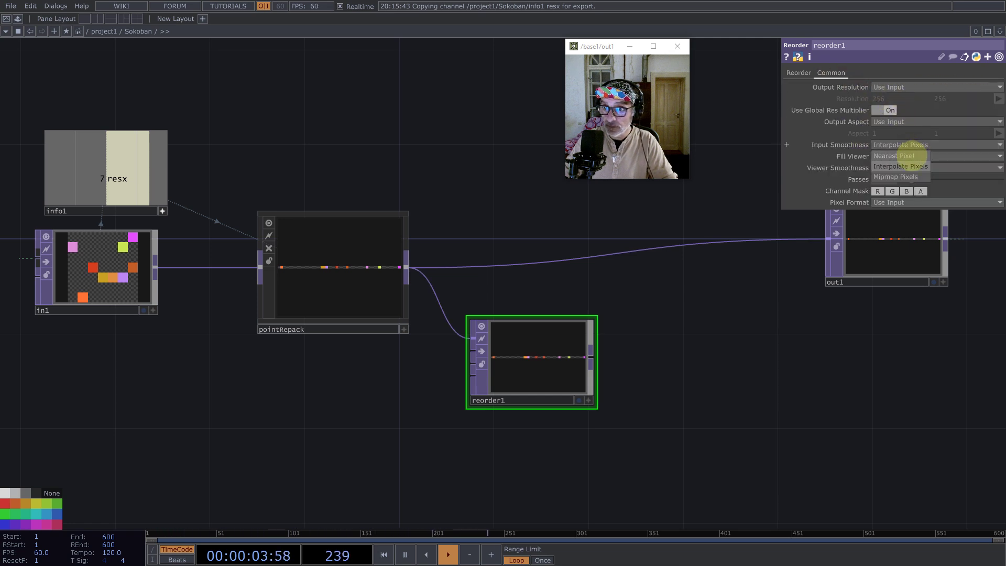
{"action": "left_click", "coordinate": [910, 157]}
{"action": "left_click", "coordinate": [910, 168]}
{"action": "left_click", "coordinate": [910, 187]}
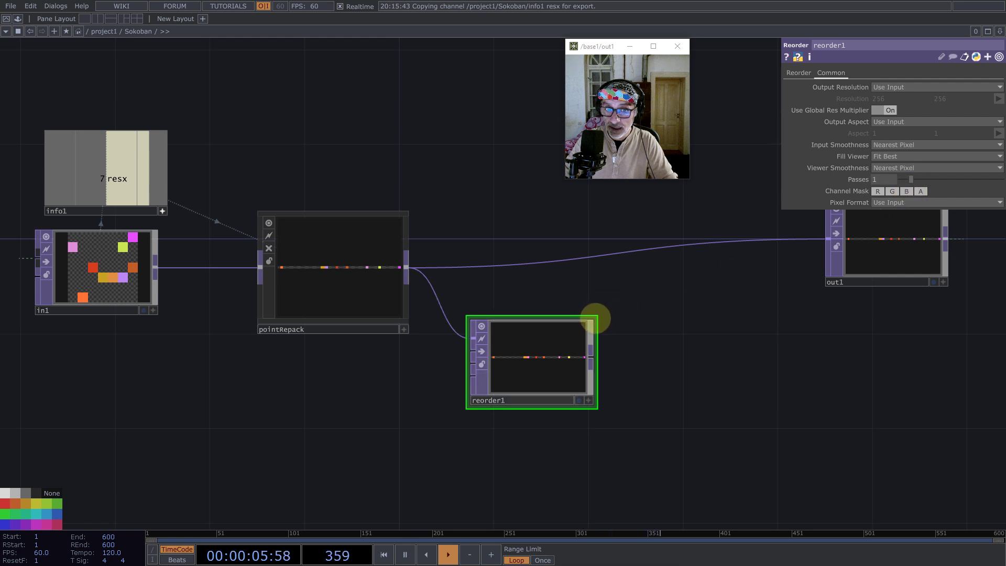
{"action": "left_click", "coordinate": [922, 203]}
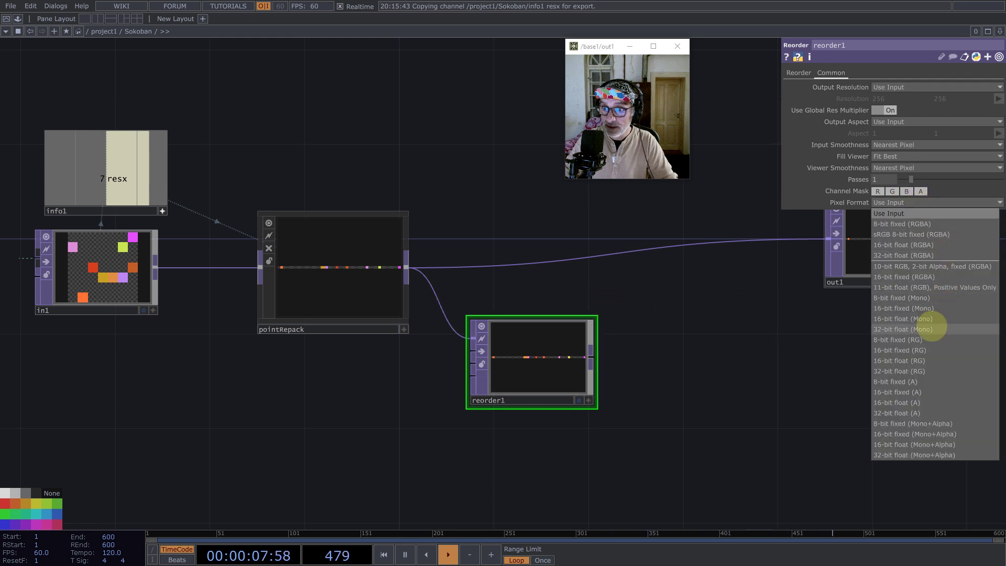
{"action": "left_click", "coordinate": [920, 328]}
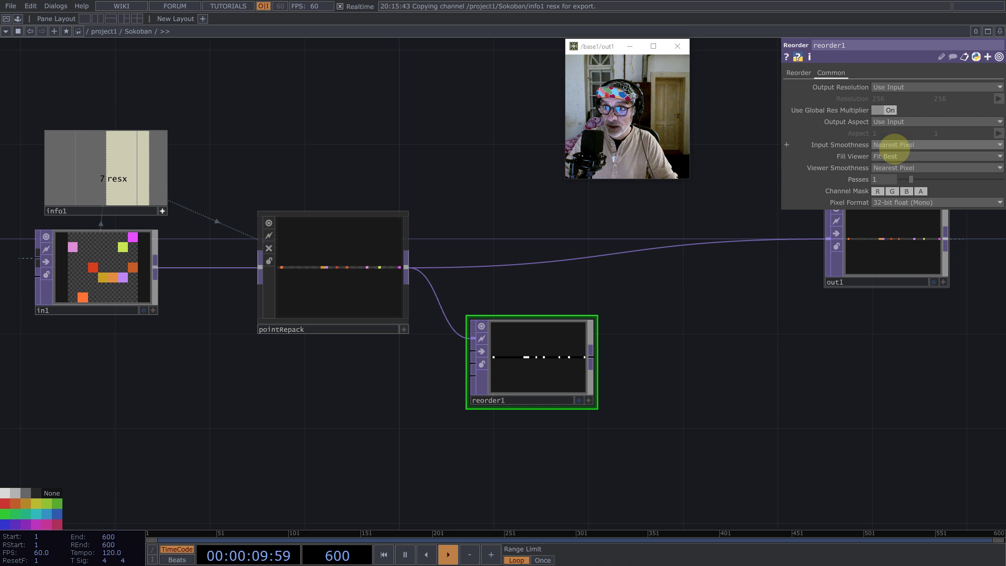
- Shrink the reorder1 node down to a thin strip
{"action": "left_click_drag", "start_coordinate": [595, 319], "coordinate": [557, 358]}
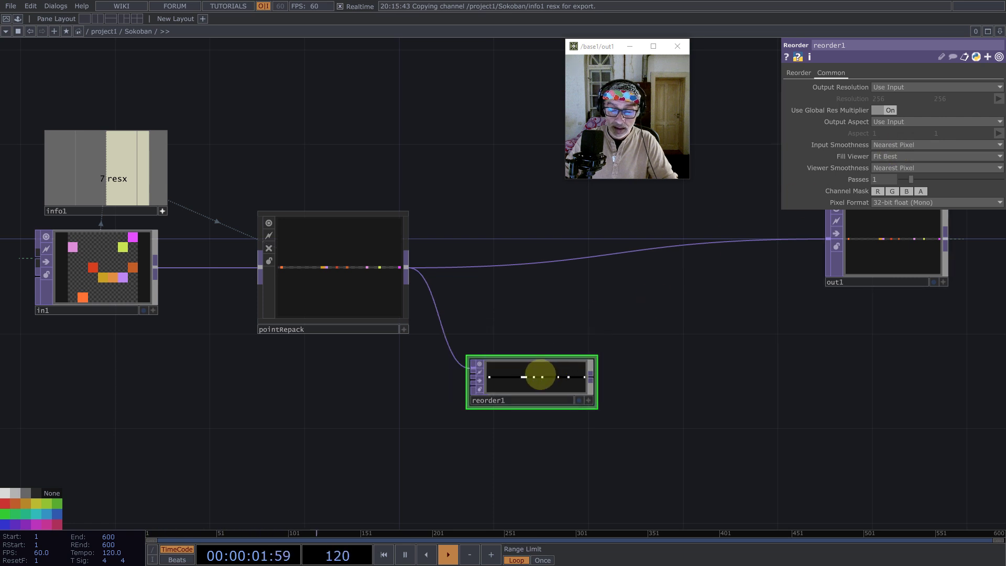
{"action": "scroll", "coordinate": [503, 380], "scroll_direction": "up", "scroll_amount": 5}
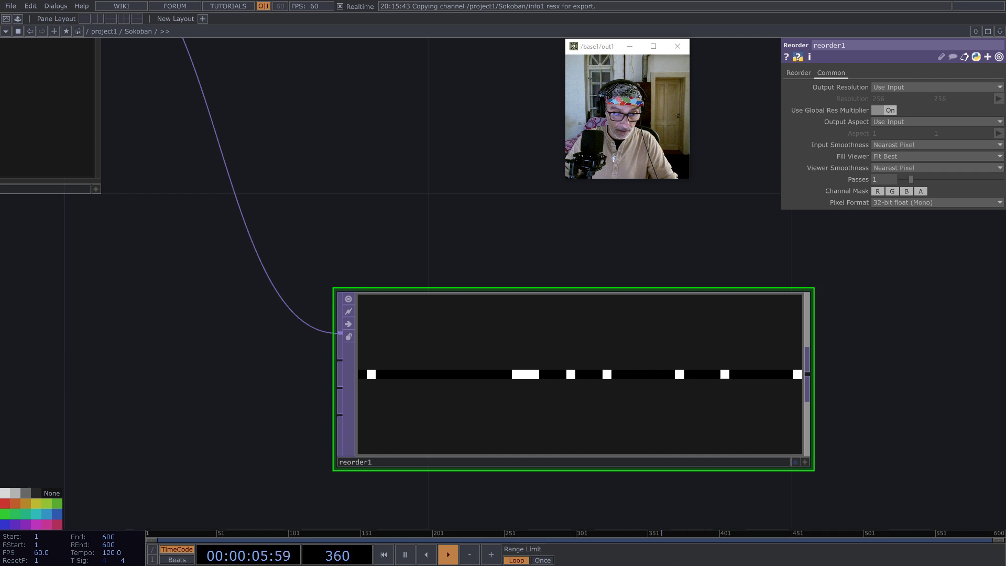
{"action": "scroll", "coordinate": [532, 353], "scroll_direction": "down", "scroll_amount": 3}
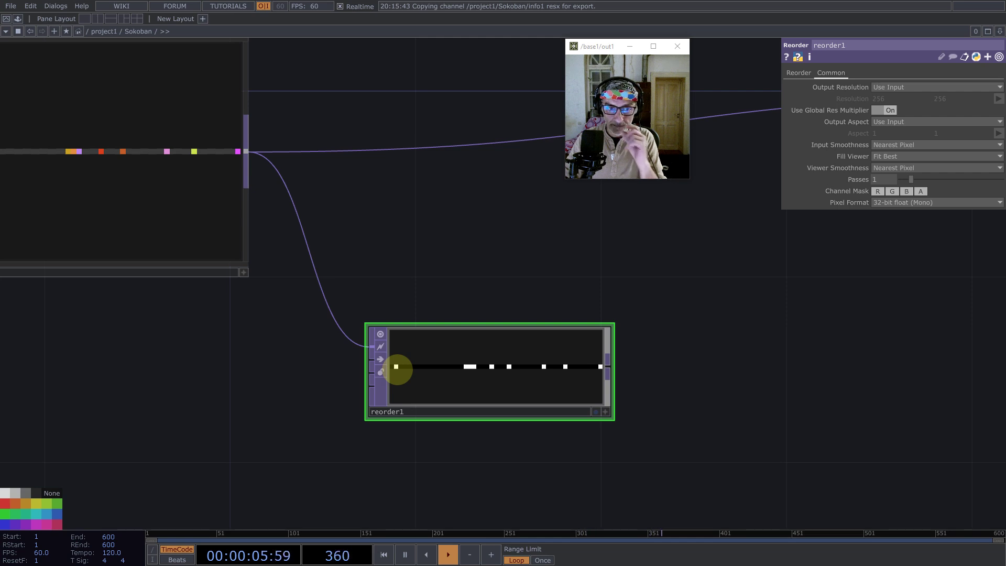
{"action": "scroll", "coordinate": [418, 366], "scroll_direction": "down", "scroll_amount": 5}
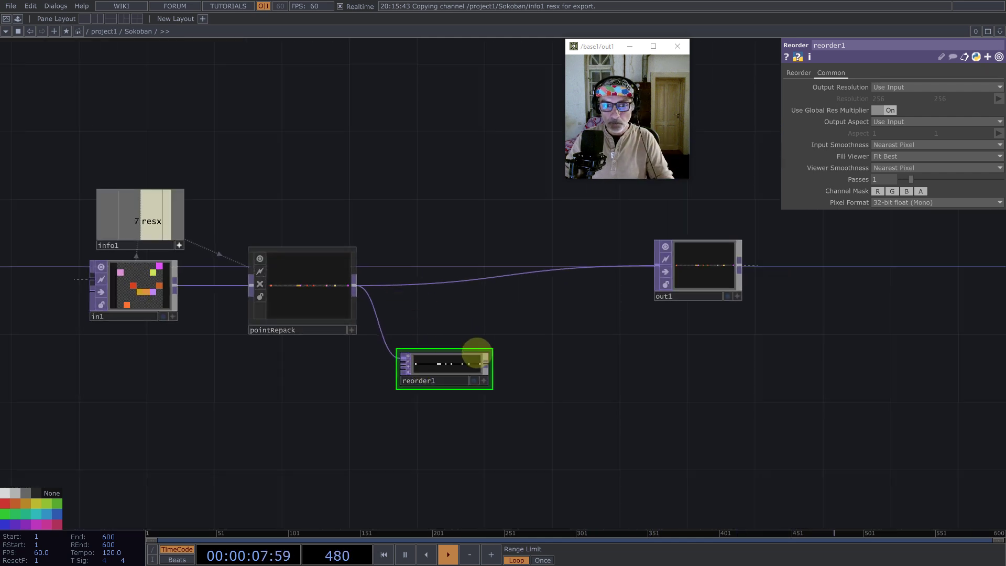
- Add a Fit TOP fit1 to the right of reorder1
{"action": "middle_click", "coordinate": [486, 362]}
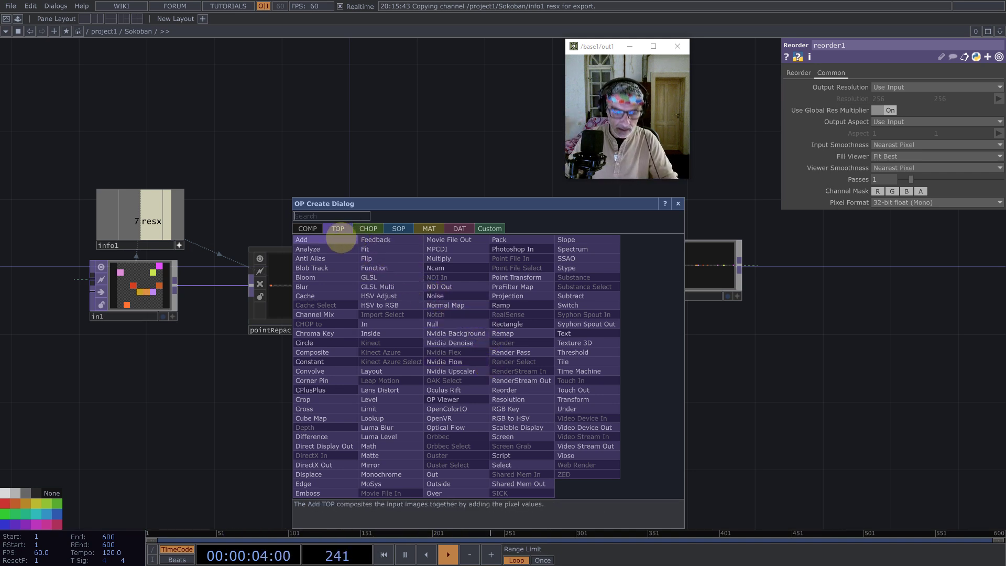
{"action": "type", "text": "fi"}
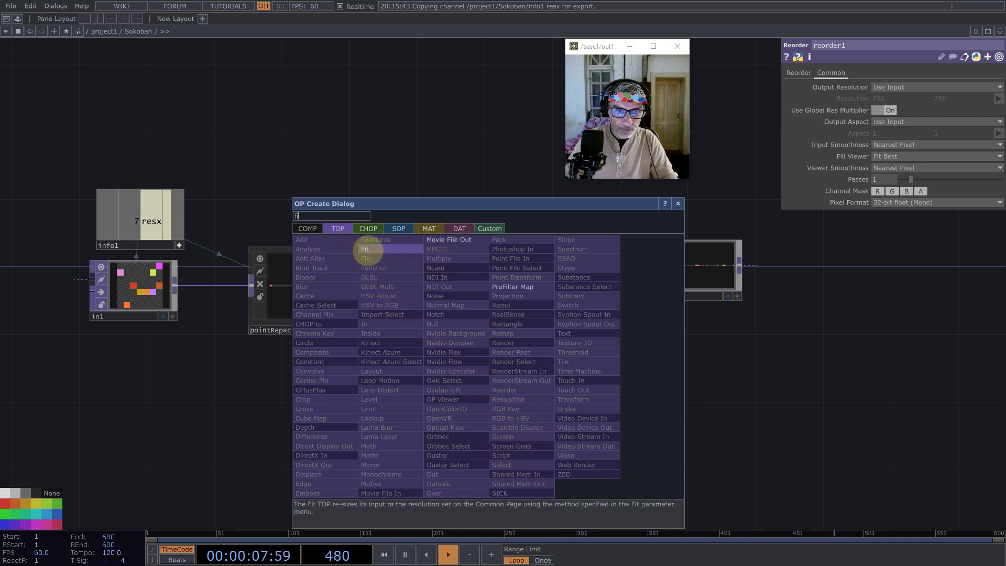
{"action": "left_click", "coordinate": [363, 249]}
{"action": "left_click", "coordinate": [516, 369]}
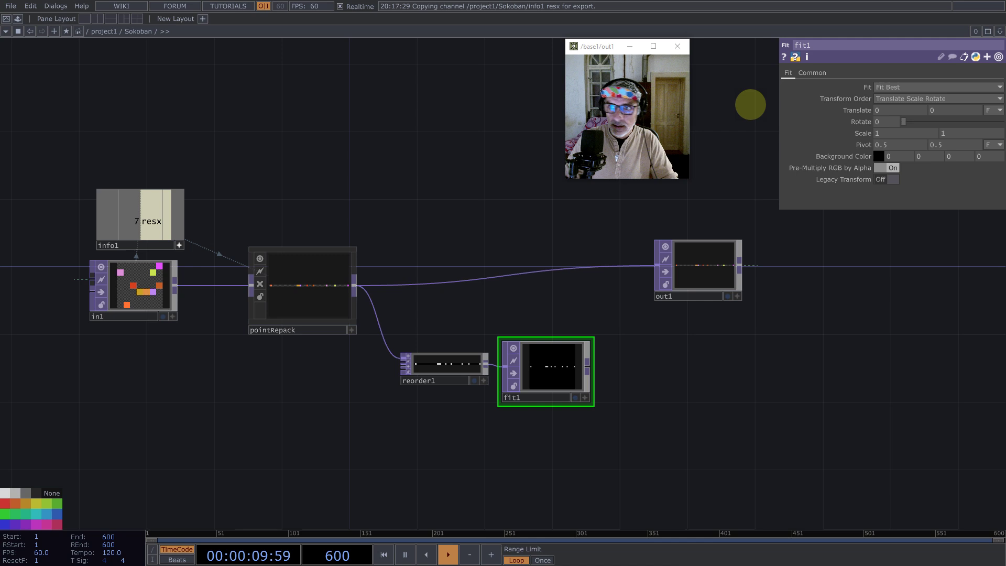
- Give fit1 a custom resolution of op('info1')['resx']**2 for width and height (49×49)
{"action": "left_click", "coordinate": [812, 73]}
{"action": "left_click", "coordinate": [938, 87]}
{"action": "left_click", "coordinate": [906, 99]}
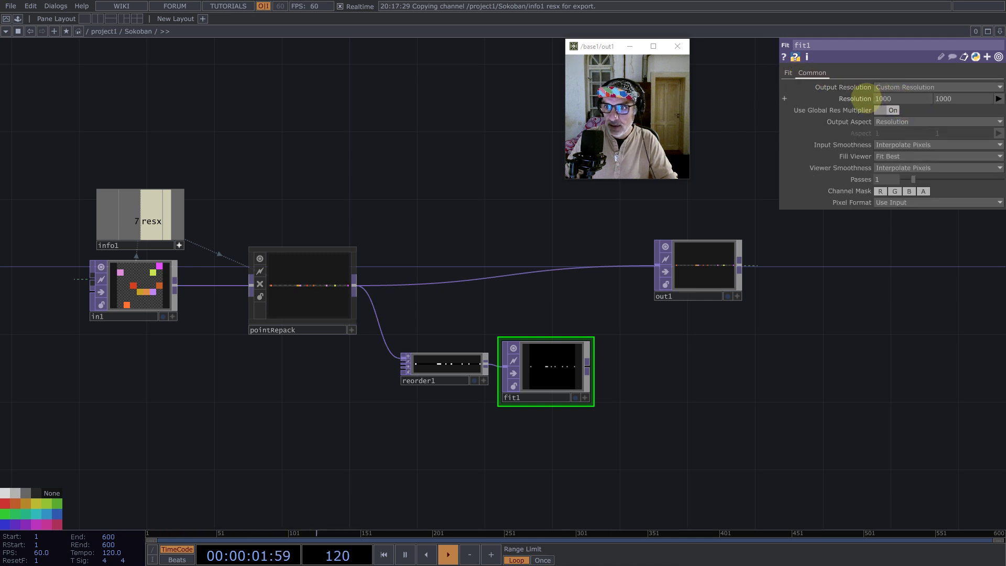
{"action": "left_click", "coordinate": [901, 98]}
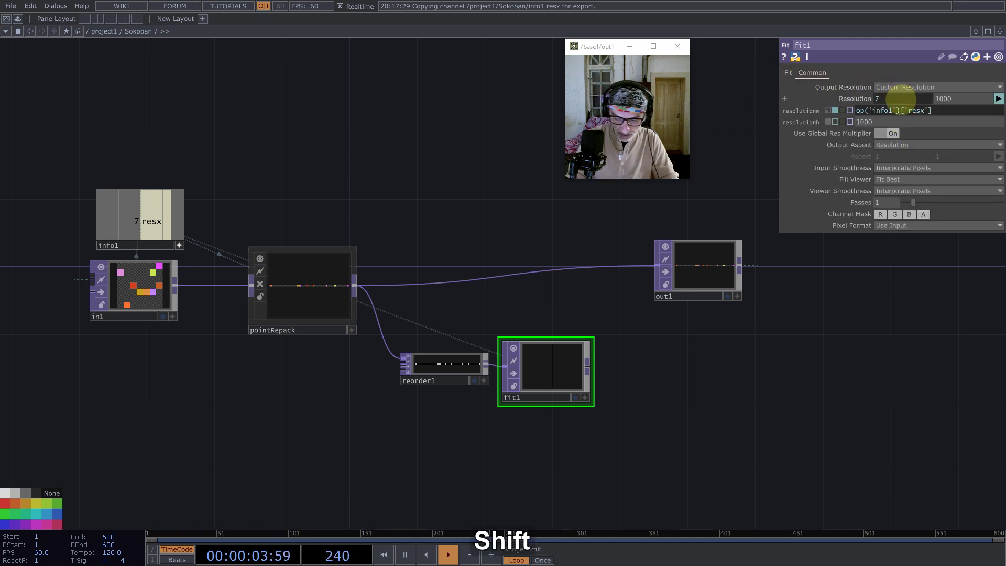
{"action": "type", "text": "**2"}
{"action": "key", "text": "Return"}
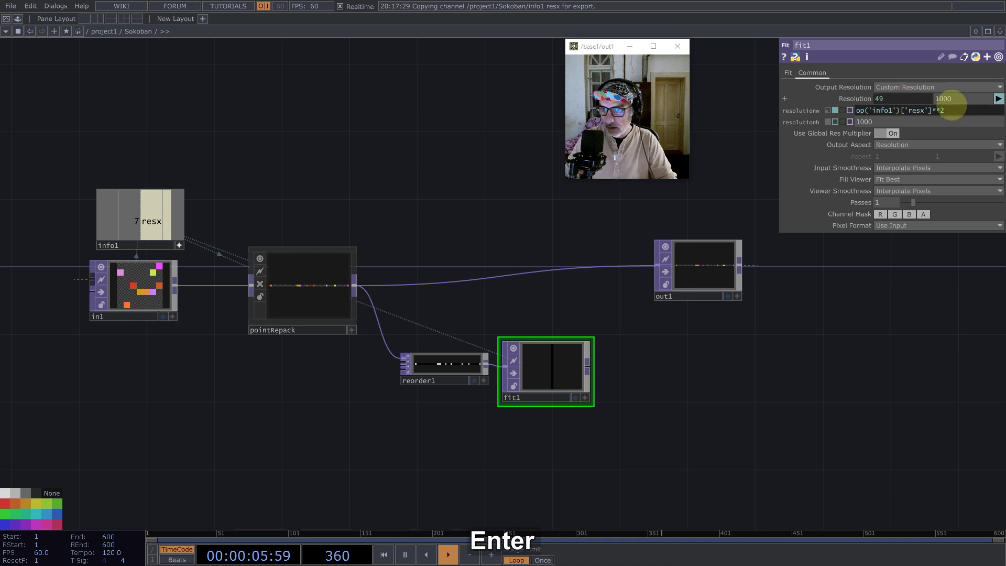
{"action": "key", "text": "ctrl+c"}
{"action": "left_click", "coordinate": [869, 121]}
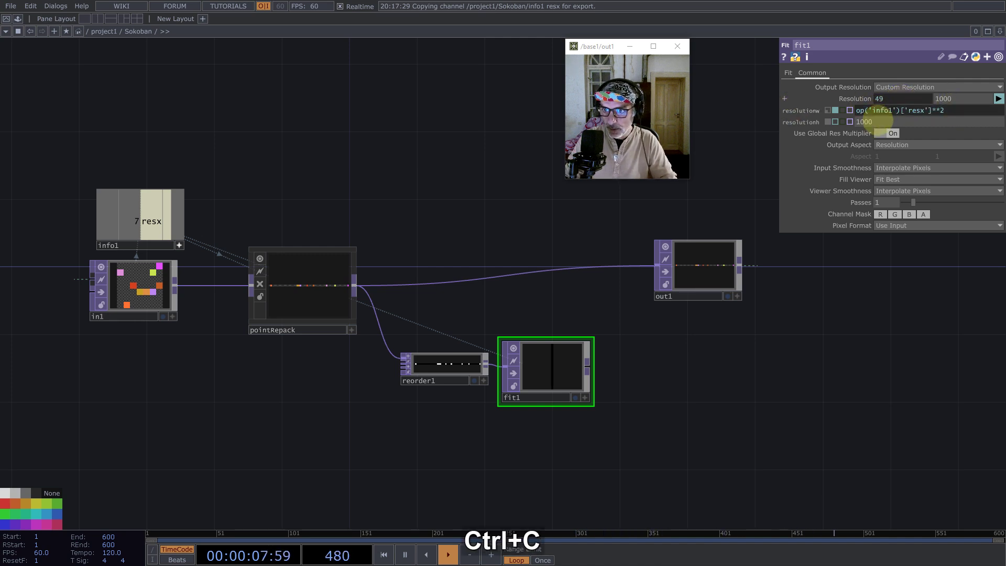
{"action": "key", "text": "ctrl+v"}
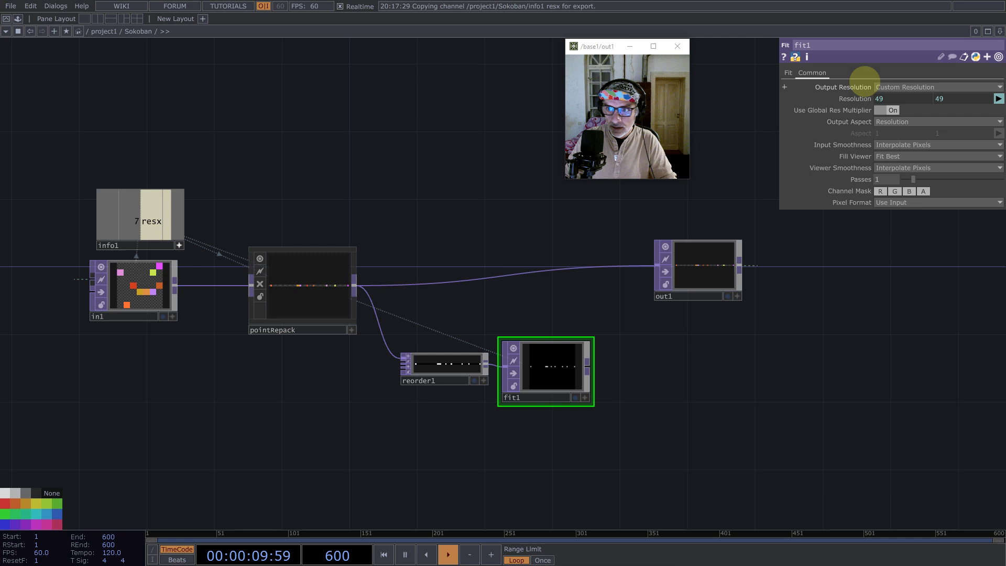
- Set fit1's input smoothness to Nearest Pixel and fit mode to Fill
{"action": "left_click", "coordinate": [901, 146]}
{"action": "left_click", "coordinate": [897, 155]}
{"action": "left_click", "coordinate": [901, 168]}
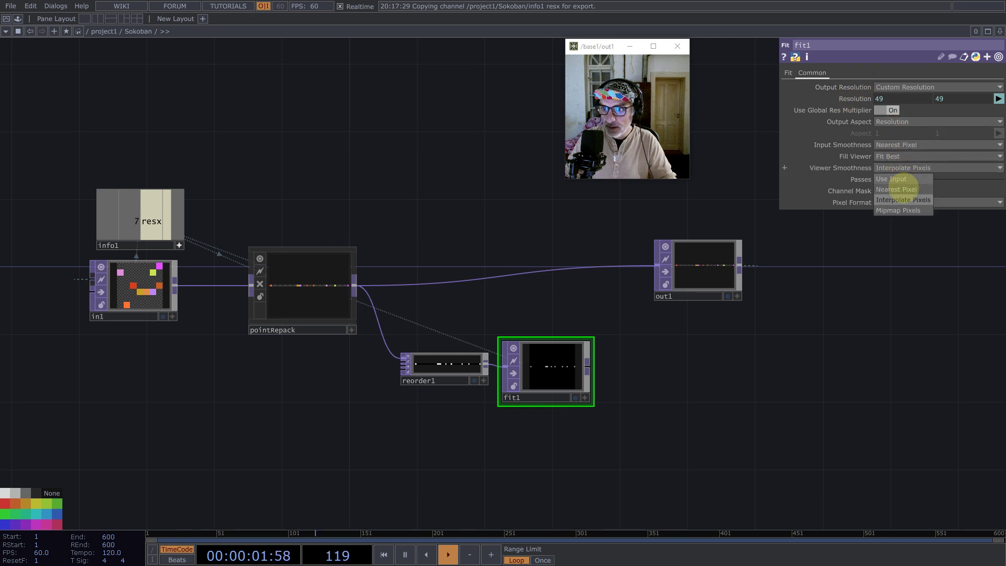
{"action": "left_click", "coordinate": [897, 178]}
{"action": "left_click", "coordinate": [788, 73]}
{"action": "left_click", "coordinate": [887, 87]}
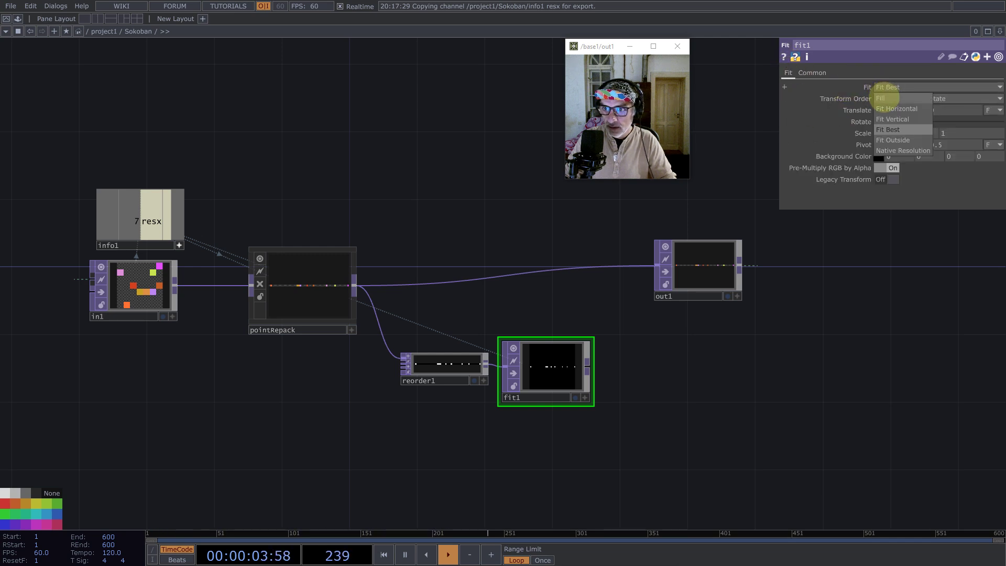
{"action": "left_click", "coordinate": [887, 95]}
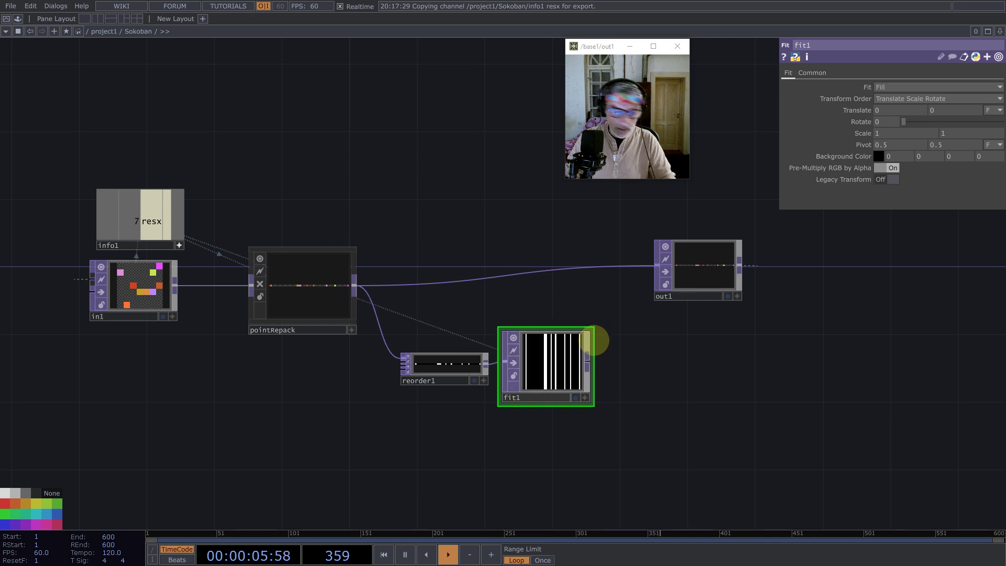
{"action": "scroll", "coordinate": [588, 375], "scroll_direction": "up", "scroll_amount": 3}
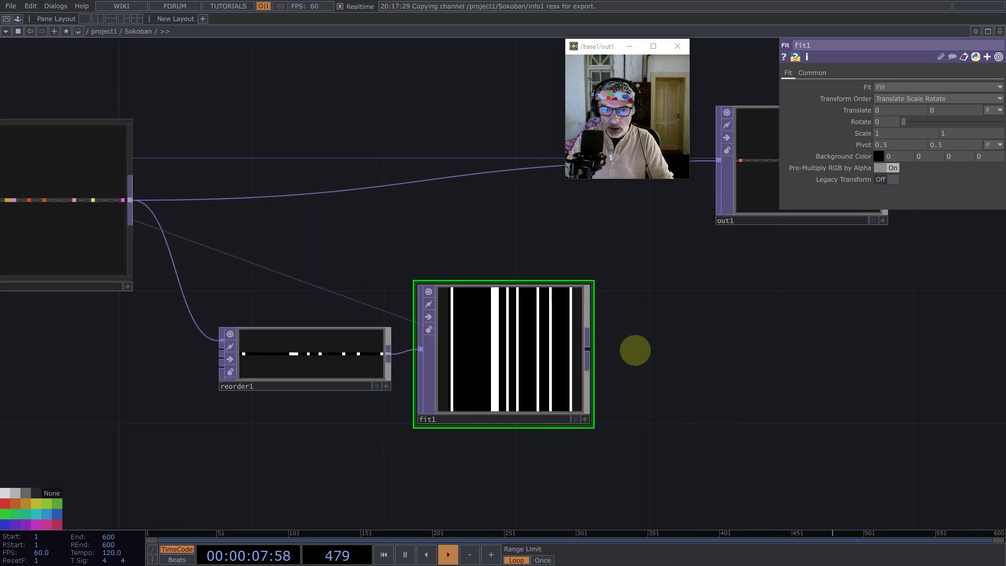
{"action": "left_click_drag", "start_coordinate": [635, 348], "coordinate": [530, 286]}
- Add a Ramp TOP ramp1 after fit1 with Combine with Input set to Set Resolution Only
{"action": "middle_click", "coordinate": [508, 299]}
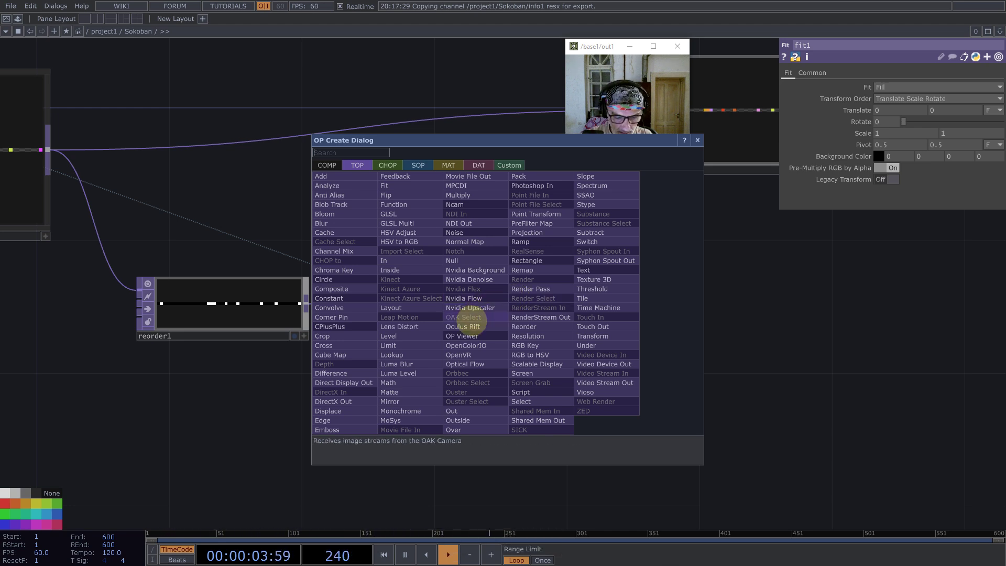
{"action": "type", "text": "r"}
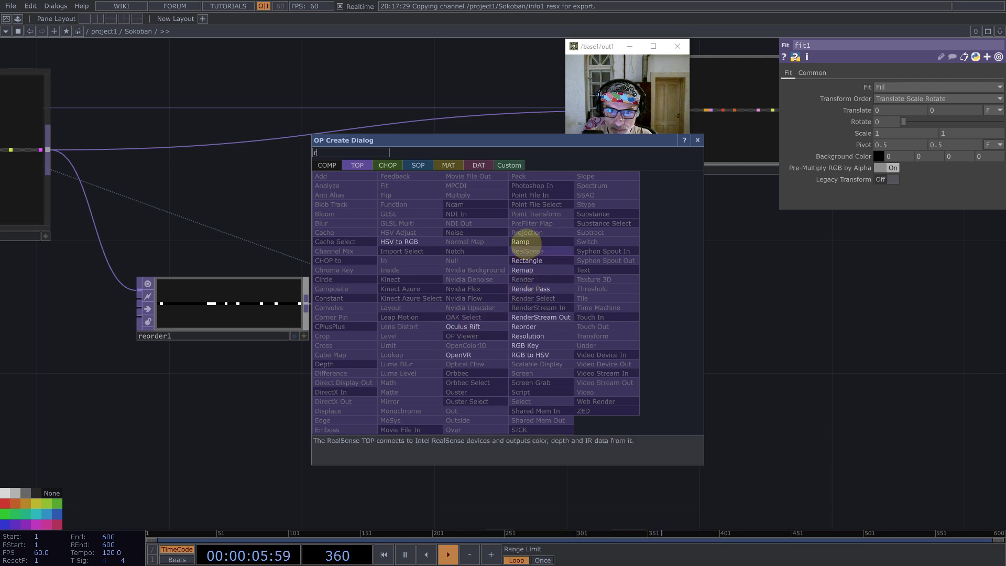
{"action": "left_click", "coordinate": [527, 241]}
{"action": "left_click", "coordinate": [649, 409]}
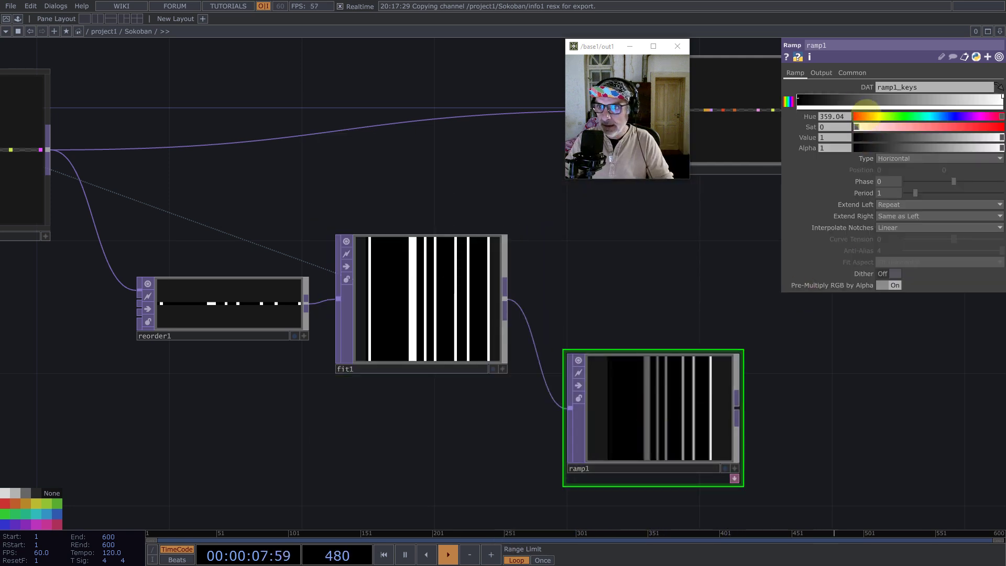
{"action": "left_click", "coordinate": [821, 73]}
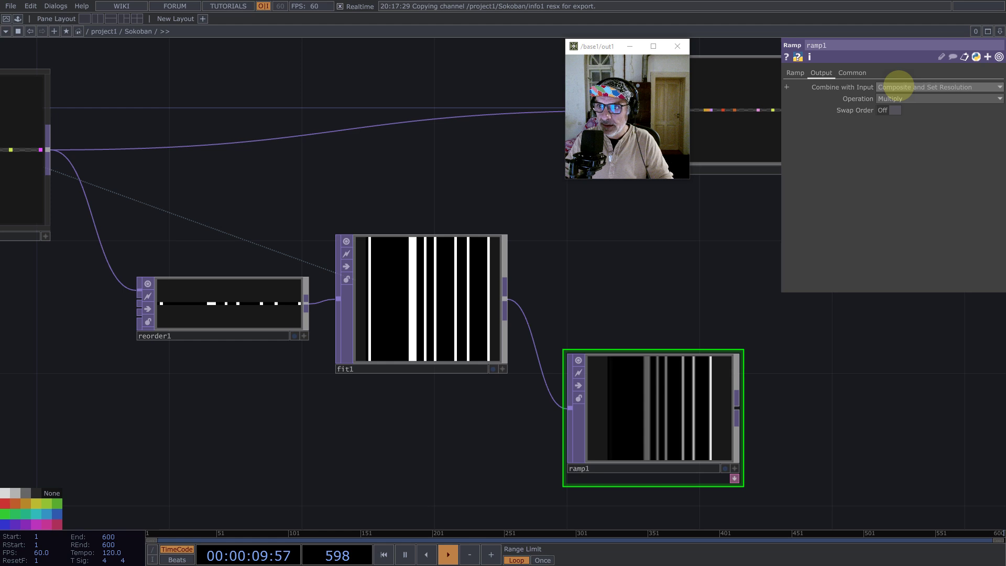
{"action": "left_click", "coordinate": [894, 87]}
{"action": "left_click", "coordinate": [897, 98]}
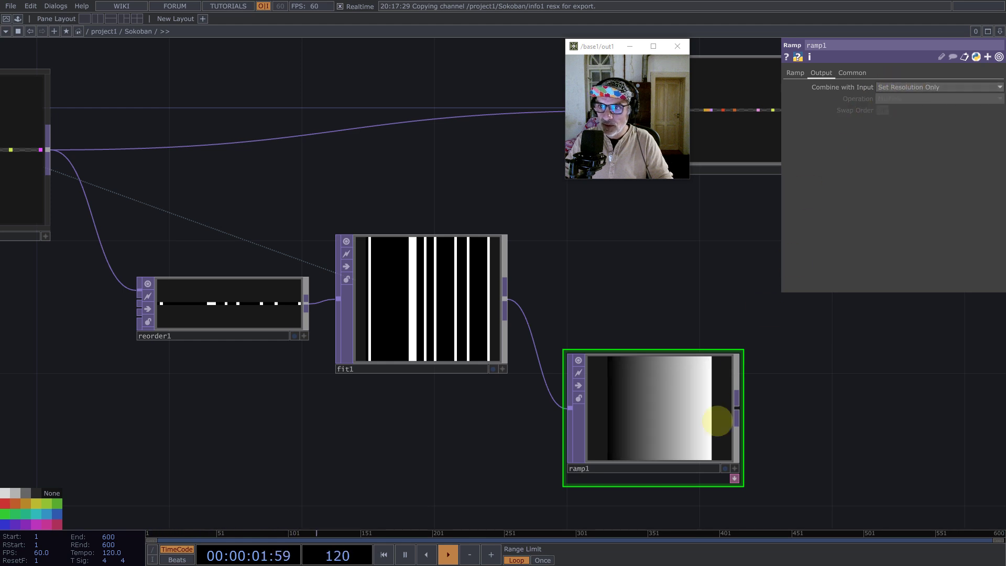
- Undo an accidental node resize and move ramp1 down and right
{"action": "key", "text": "ctrl+z"}
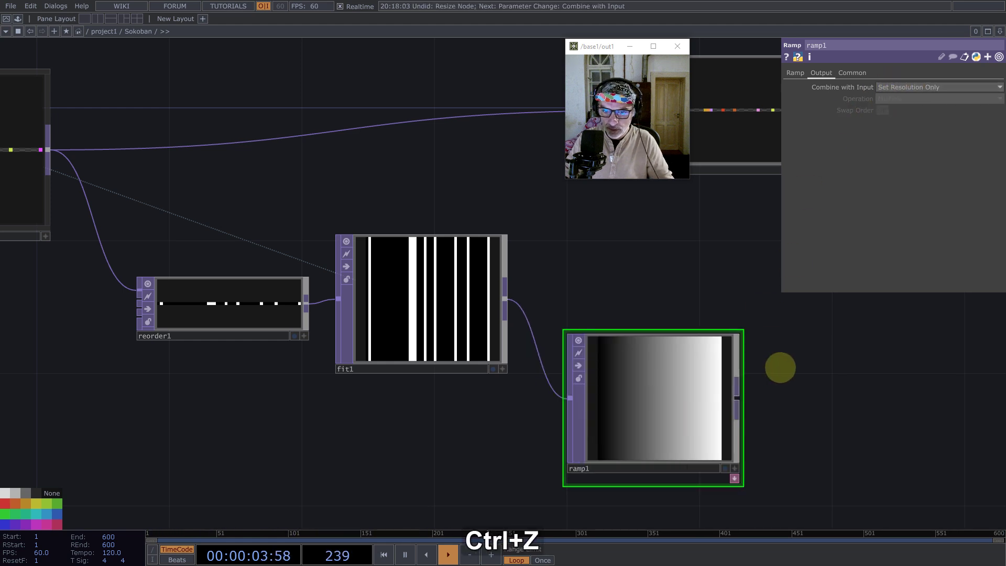
{"action": "left_click_drag", "start_coordinate": [440, 325], "coordinate": [474, 357]}
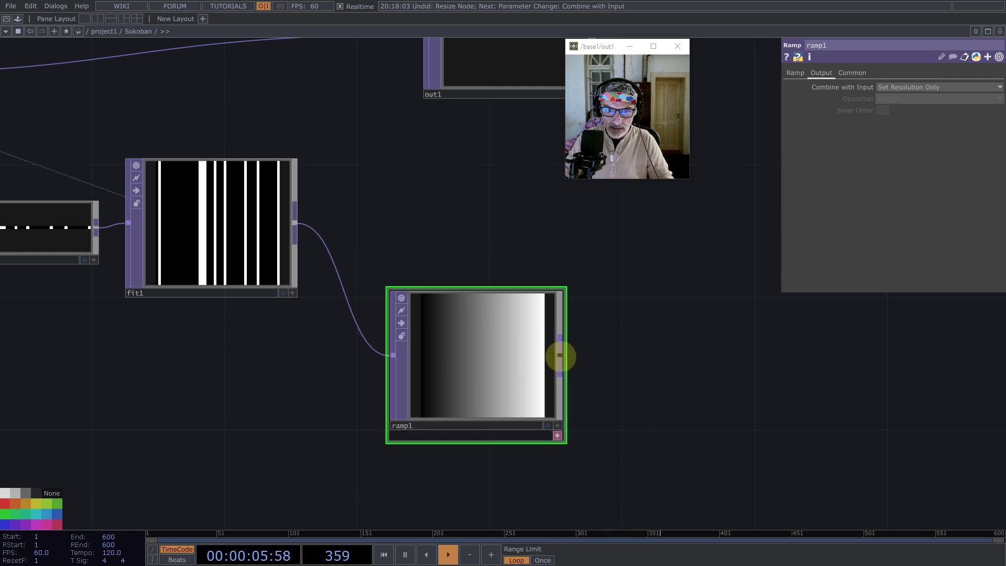
{"action": "middle_click", "coordinate": [559, 355]}
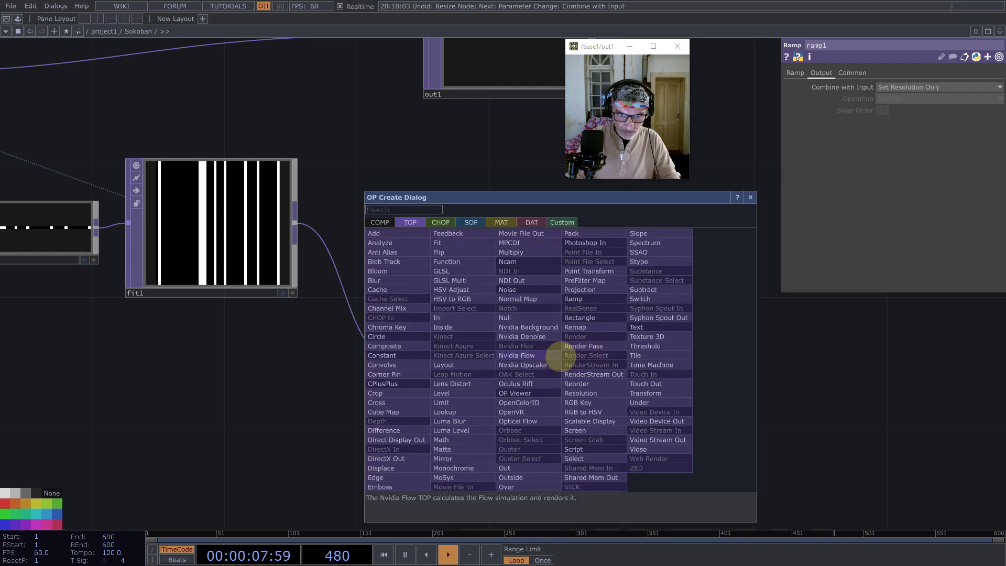
{"action": "left_click", "coordinate": [330, 359]}
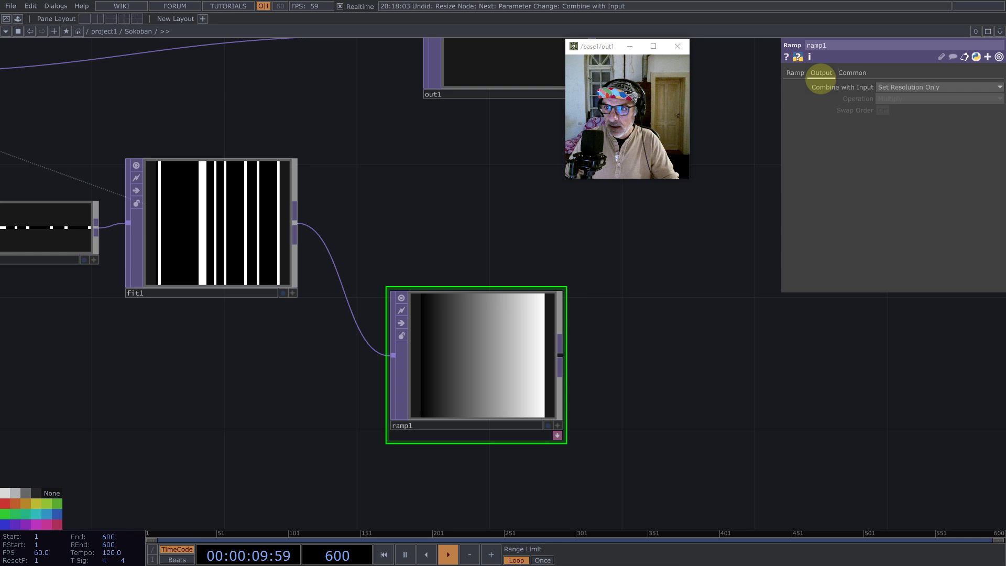
- Make ramp1 a Radial ramp with its position at -0.5, -0.5
{"action": "left_click", "coordinate": [794, 72]}
{"action": "left_click", "coordinate": [890, 156]}
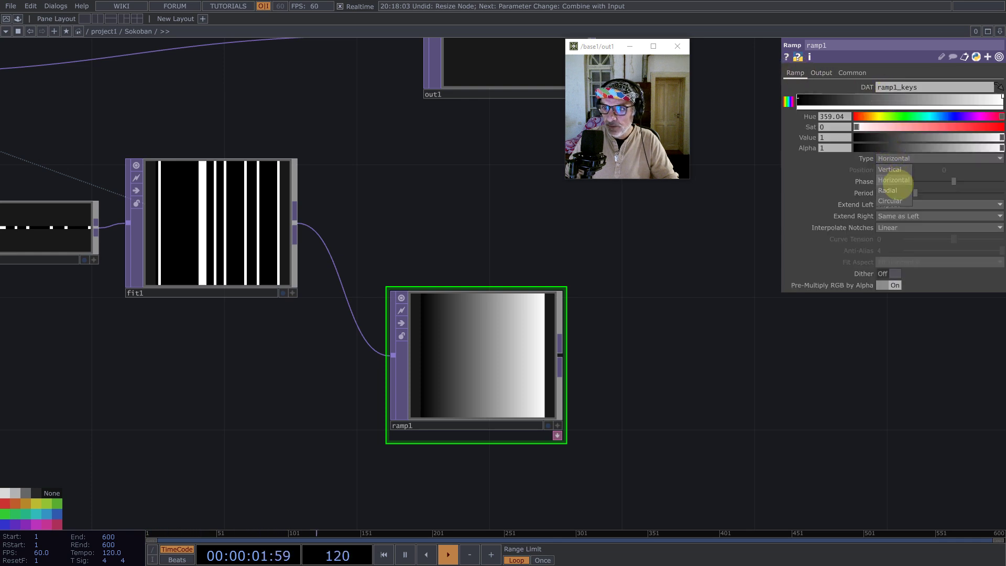
{"action": "left_click", "coordinate": [888, 190]}
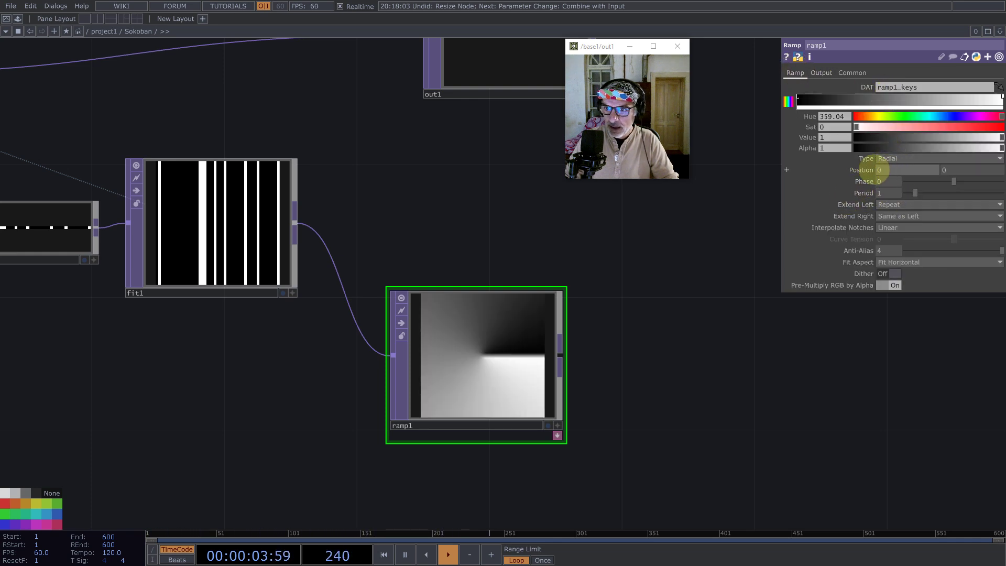
{"action": "middle_click", "coordinate": [860, 170]}
{"action": "middle_click_drag", "start_coordinate": [861, 170], "coordinate": [777, 160]}
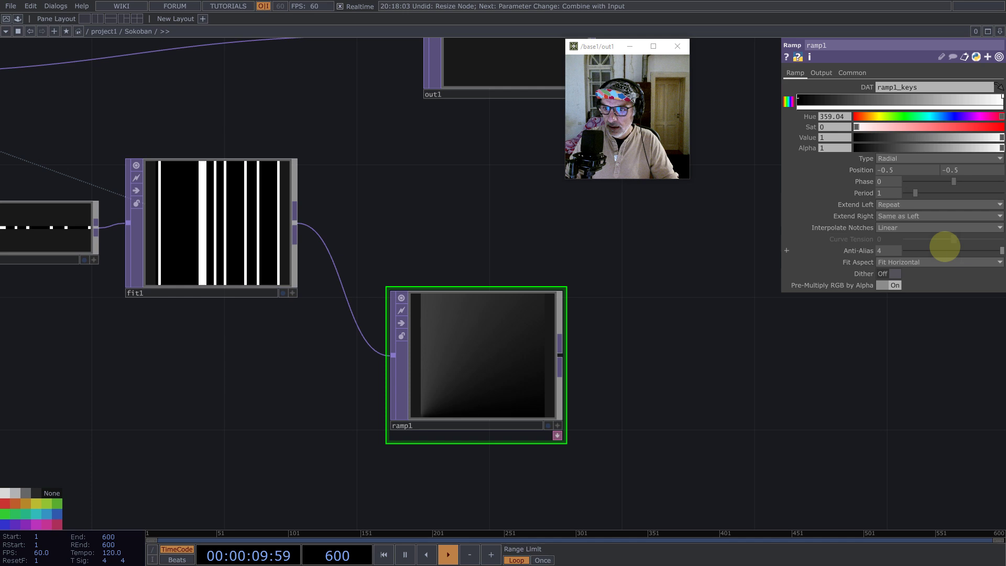
- Add a Math TOP math1 after ramp1 with Integer set to Round
{"action": "middle_click", "coordinate": [559, 355]}
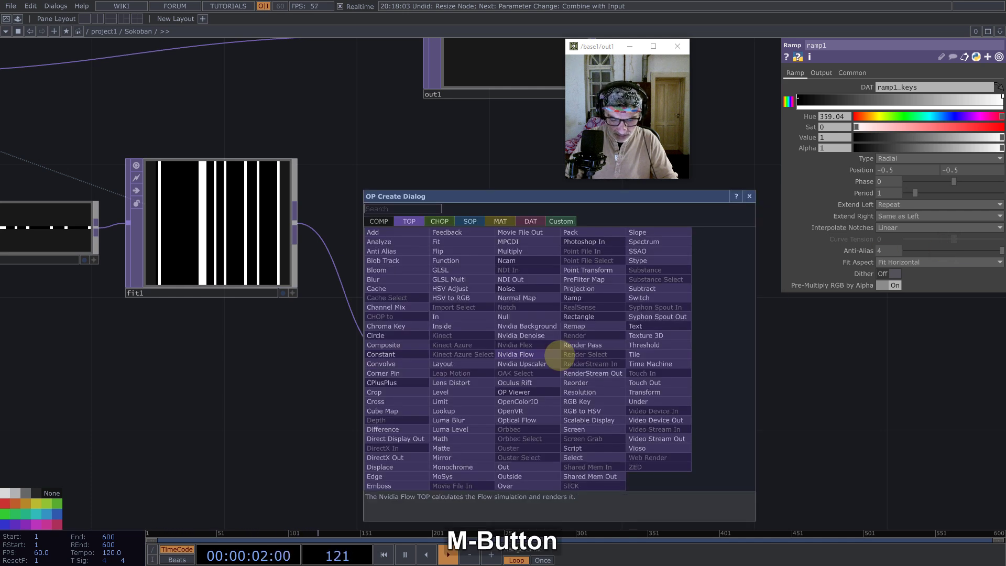
{"action": "type", "text": "ma"}
{"action": "left_click", "coordinate": [440, 439]}
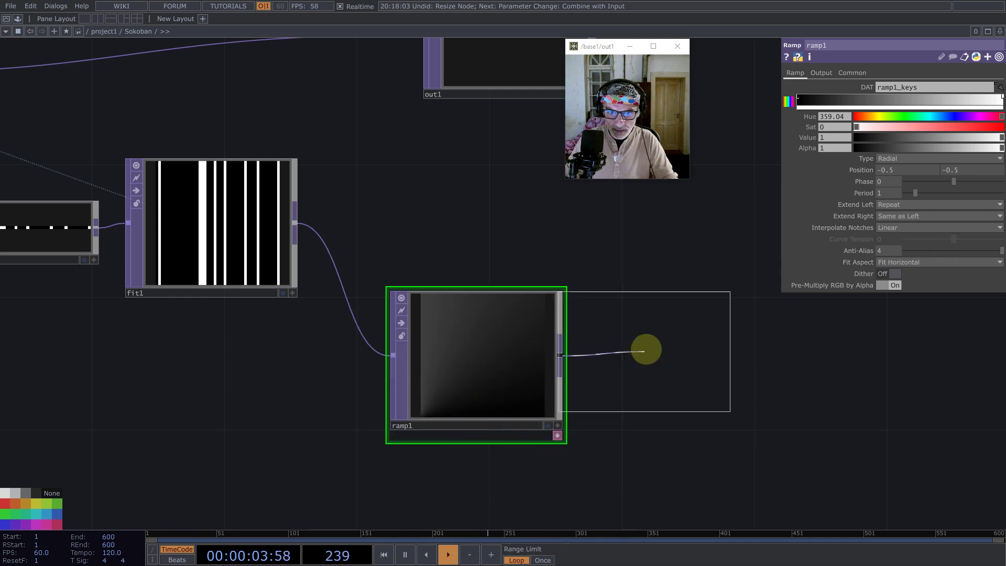
{"action": "left_click", "coordinate": [674, 361]}
{"action": "left_click", "coordinate": [908, 145]}
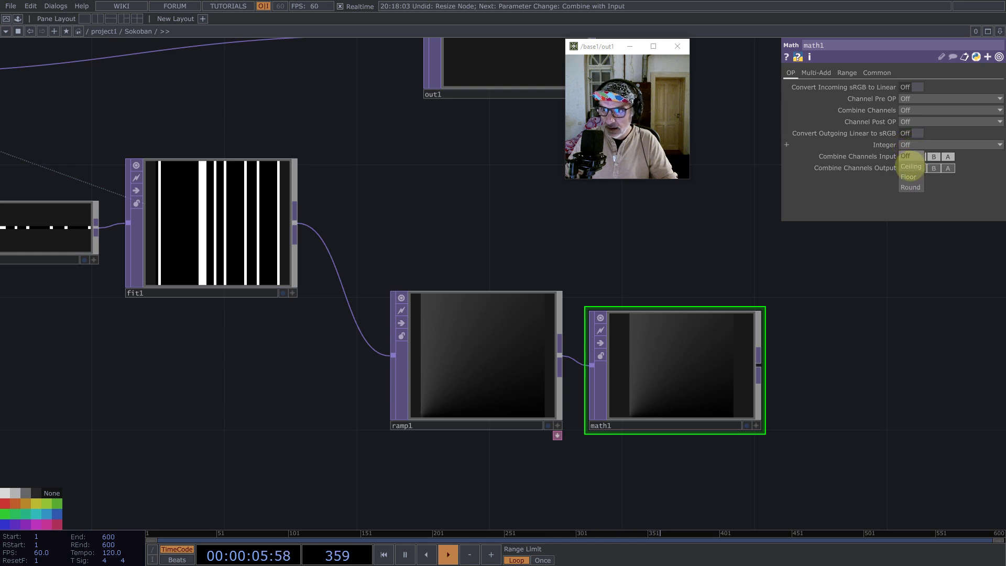
{"action": "left_click", "coordinate": [910, 187]}
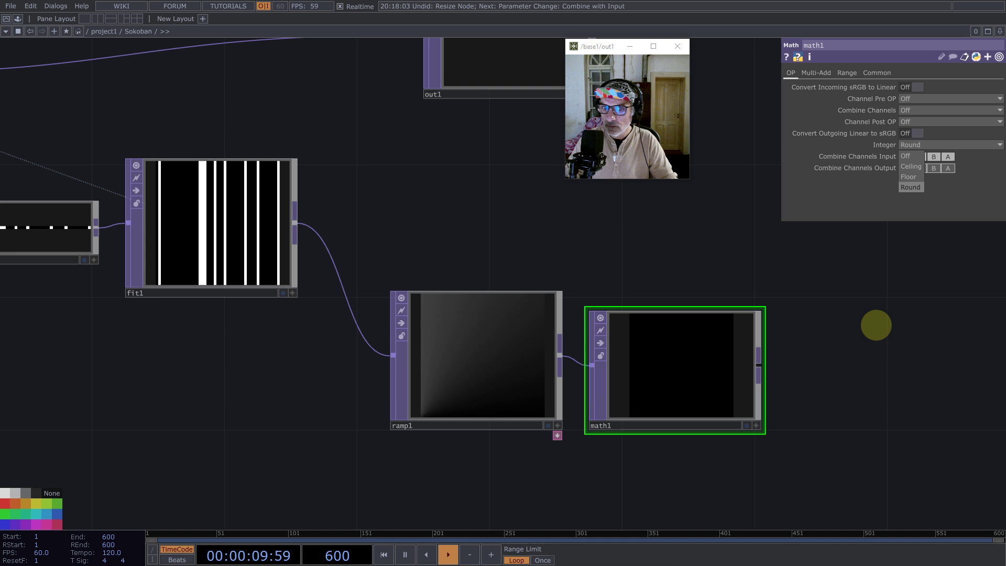
- Set ramp1's phase to 0.625 and anti-aliasing to 1
{"action": "left_click", "coordinate": [523, 359]}
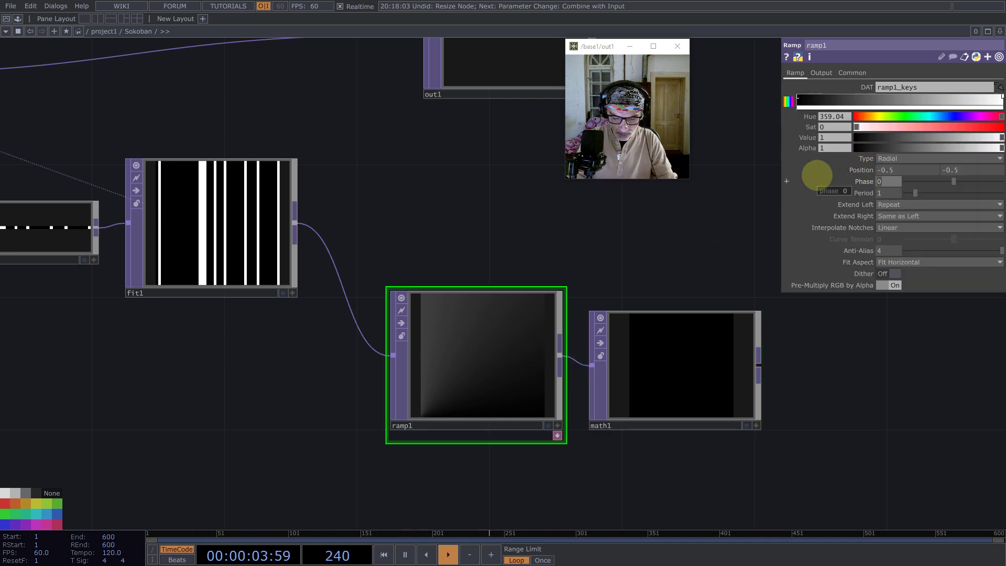
{"action": "type", "text": "8"}
{"action": "key", "text": "Return"}
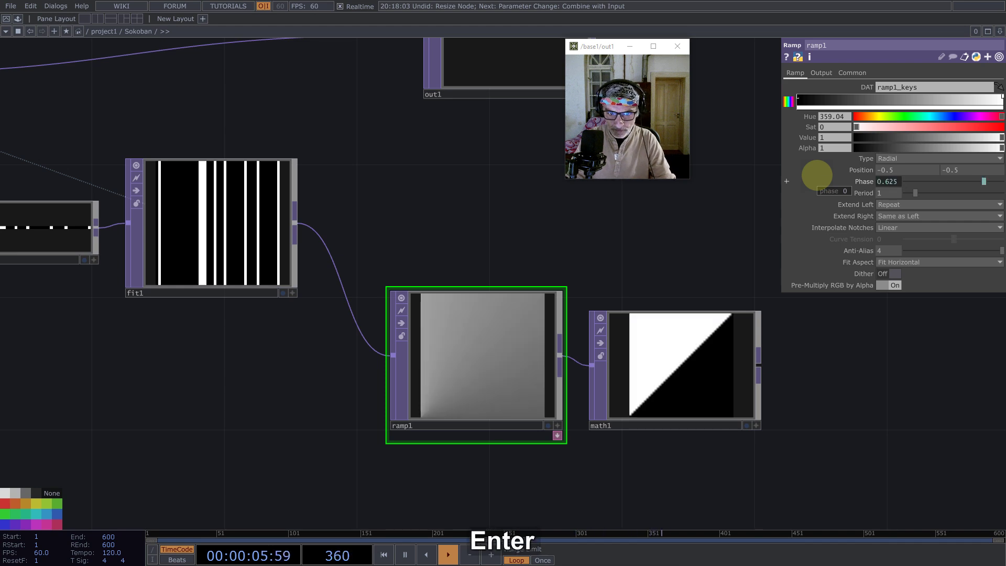
{"action": "scroll", "coordinate": [727, 387], "scroll_direction": "up", "scroll_amount": 5}
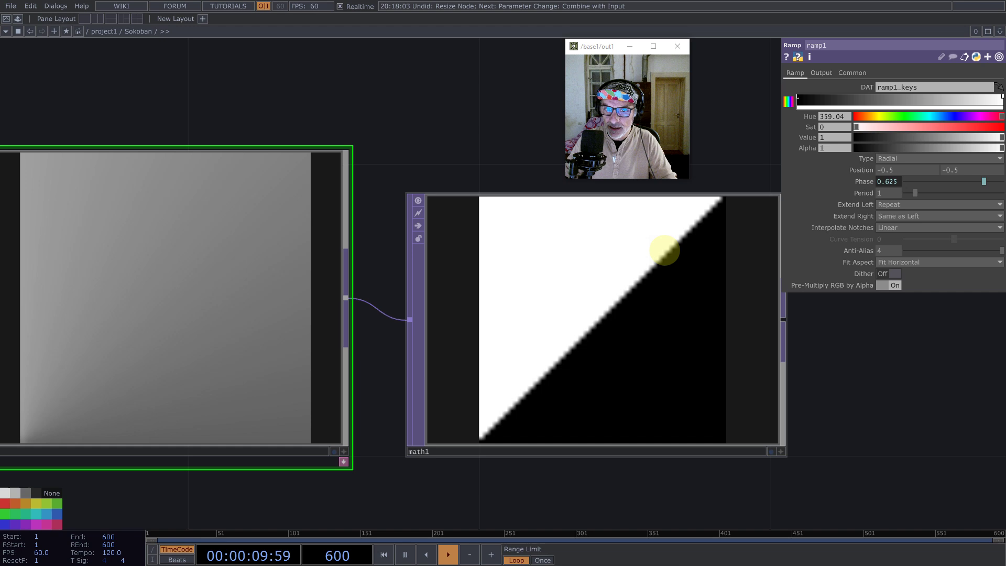
{"action": "scroll", "coordinate": [665, 251], "scroll_direction": "down", "scroll_amount": 3}
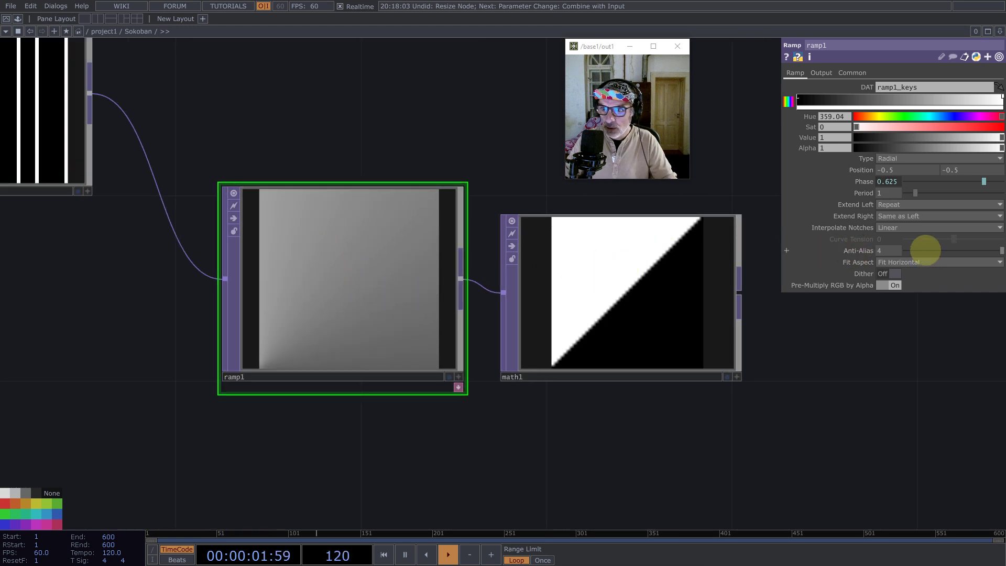
{"action": "left_click_drag", "start_coordinate": [926, 249], "coordinate": [843, 251]}
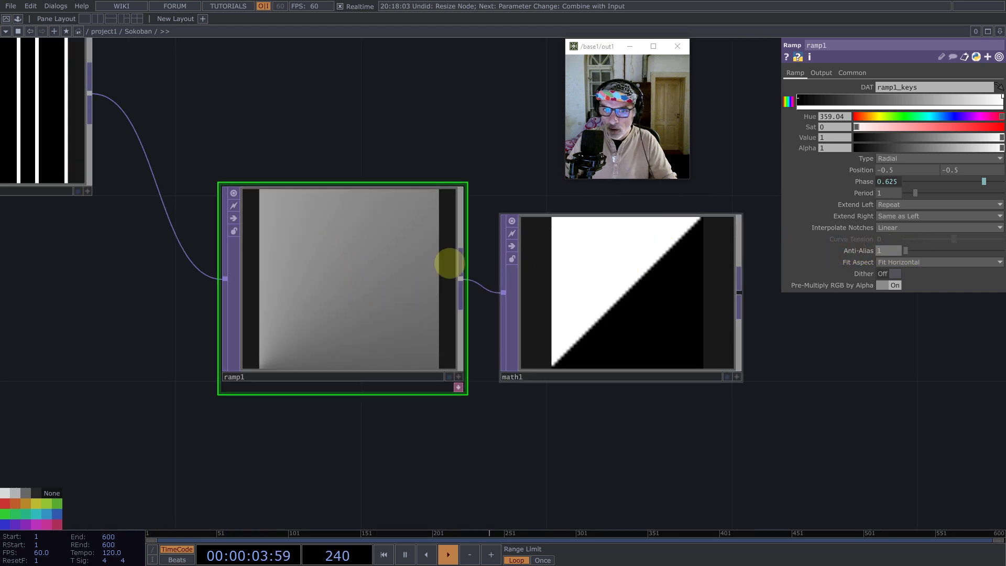
- Set Viewer Smoothness to Nearest Pixel on math1 and ramp1, and make math1 as tall as ramp1
{"action": "left_click_drag", "start_coordinate": [298, 120], "coordinate": [644, 443]}
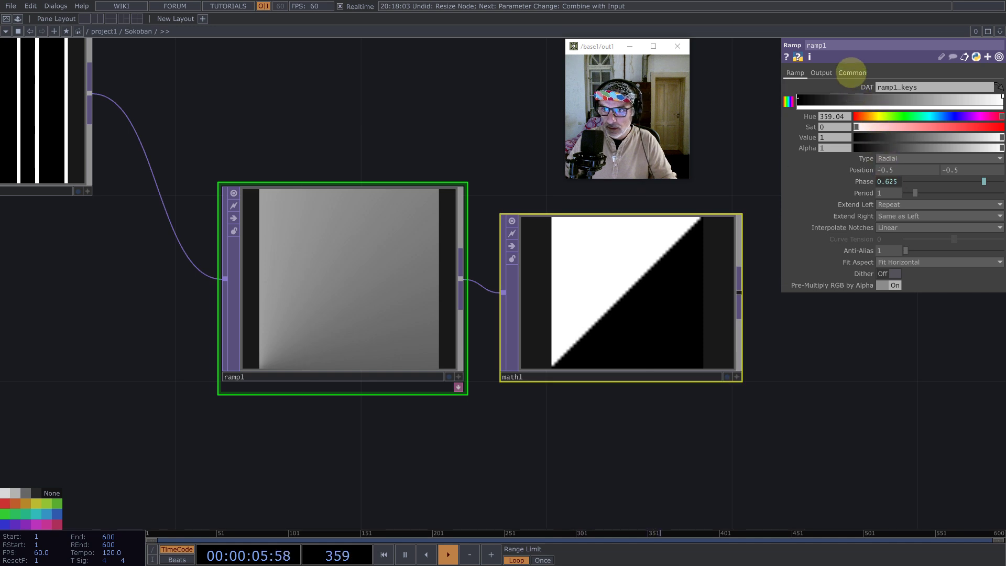
{"action": "left_click", "coordinate": [851, 72]}
{"action": "left_click", "coordinate": [893, 167]}
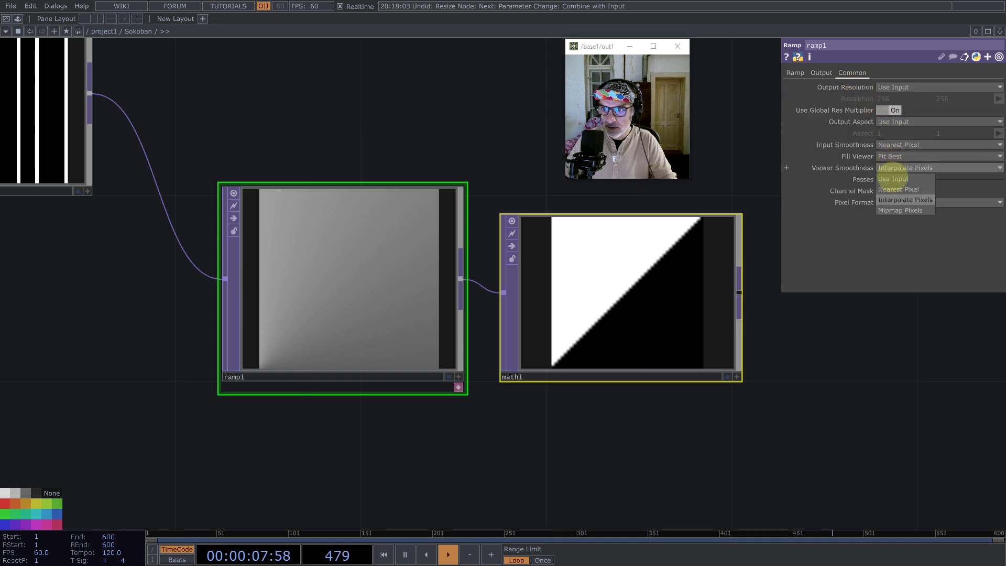
{"action": "left_click", "coordinate": [898, 189]}
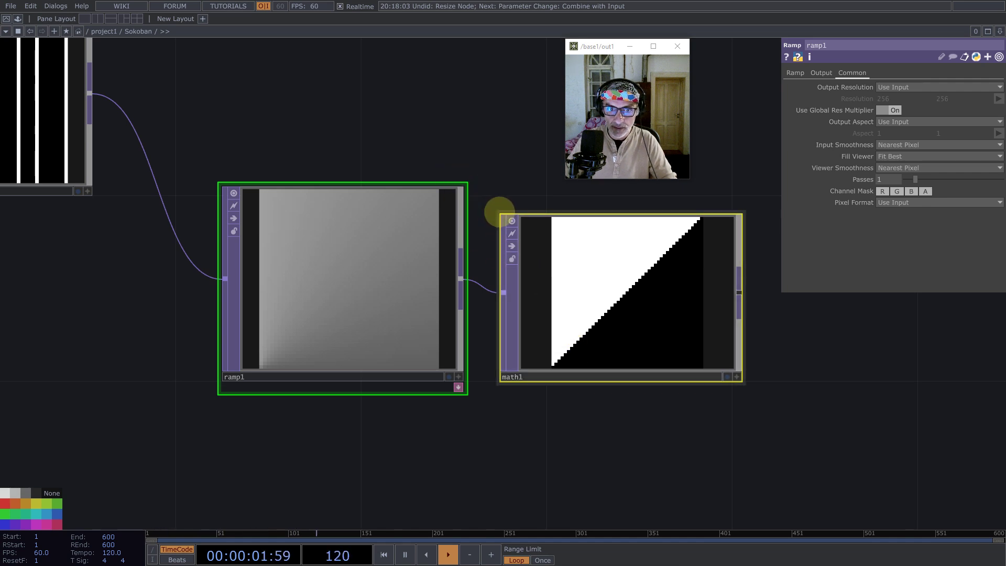
{"action": "left_click_drag", "start_coordinate": [499, 215], "coordinate": [499, 186]}
{"action": "scroll", "coordinate": [503, 341], "scroll_direction": "down", "scroll_amount": 5}
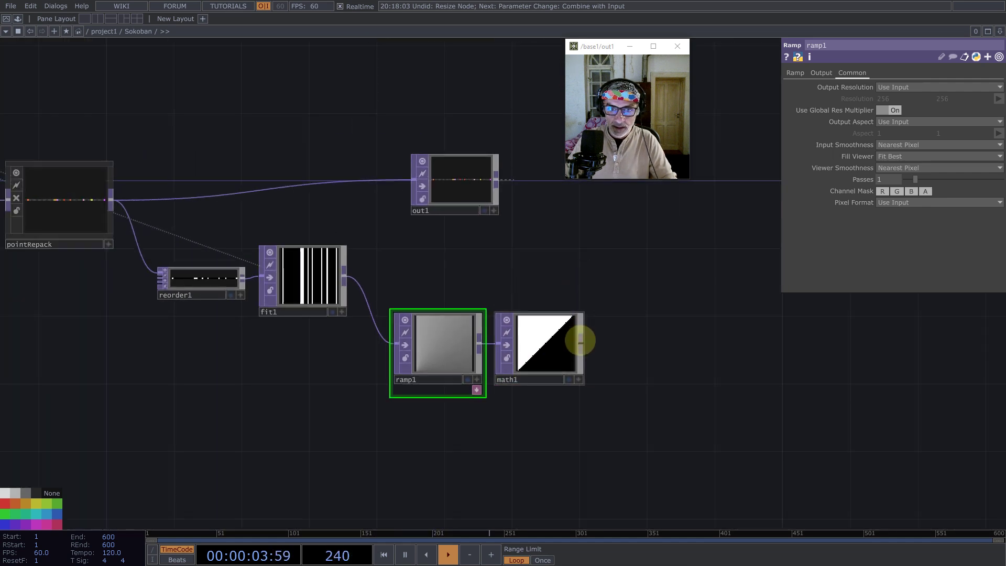
- Add a multiply1 TOP after math1, with fit1's bars wired into its second input
{"action": "middle_click", "coordinate": [579, 340]}
{"action": "left_click", "coordinate": [540, 236]}
{"action": "left_click", "coordinate": [731, 283]}
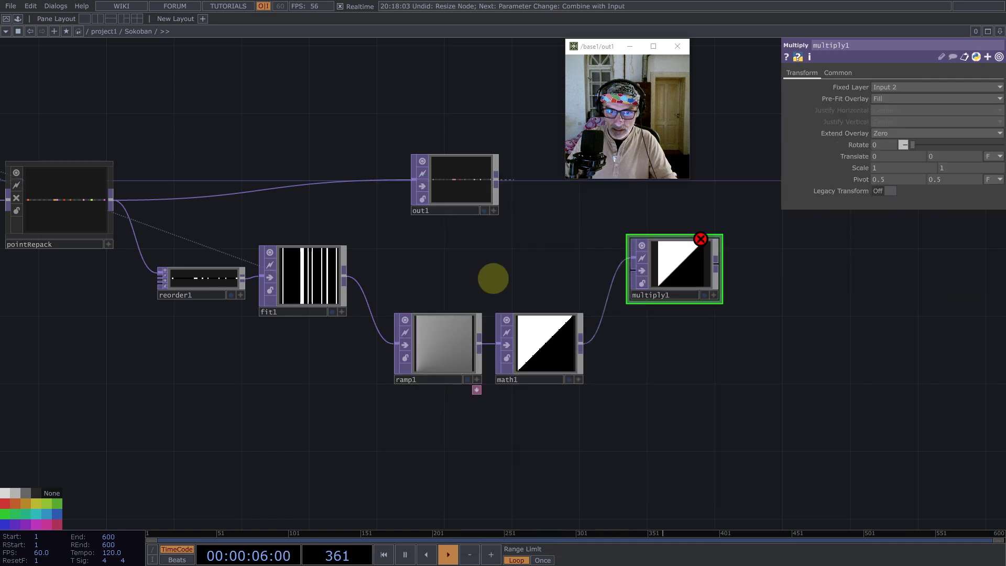
{"action": "left_click_drag", "start_coordinate": [346, 273], "coordinate": [631, 273]}
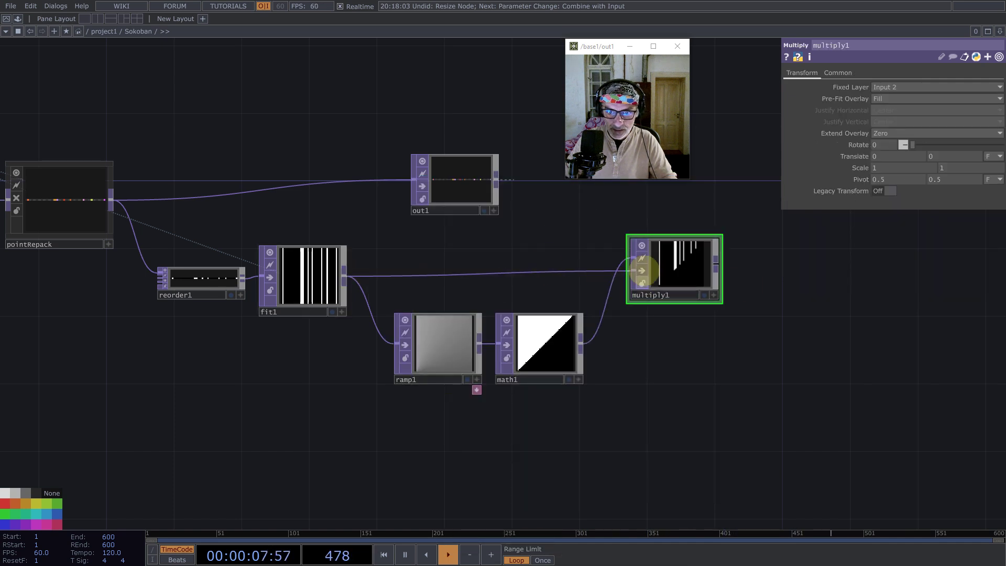
{"action": "scroll", "coordinate": [741, 265], "scroll_direction": "up", "scroll_amount": 4}
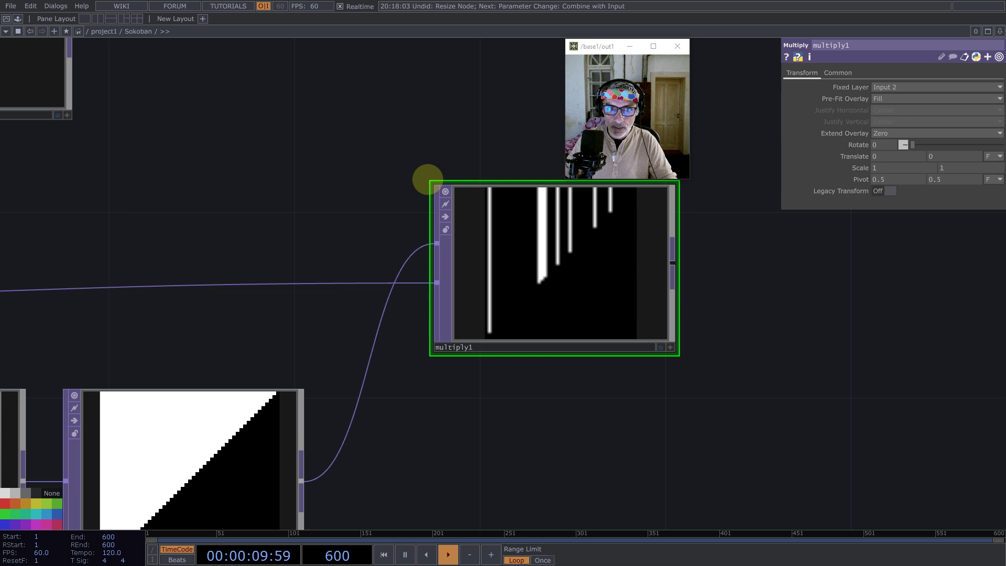
{"action": "left_click_drag", "start_coordinate": [427, 180], "coordinate": [426, 151]}
- Set multiply1's Input and Viewer Smoothness to Nearest Pixel
{"action": "left_click", "coordinate": [838, 73]}
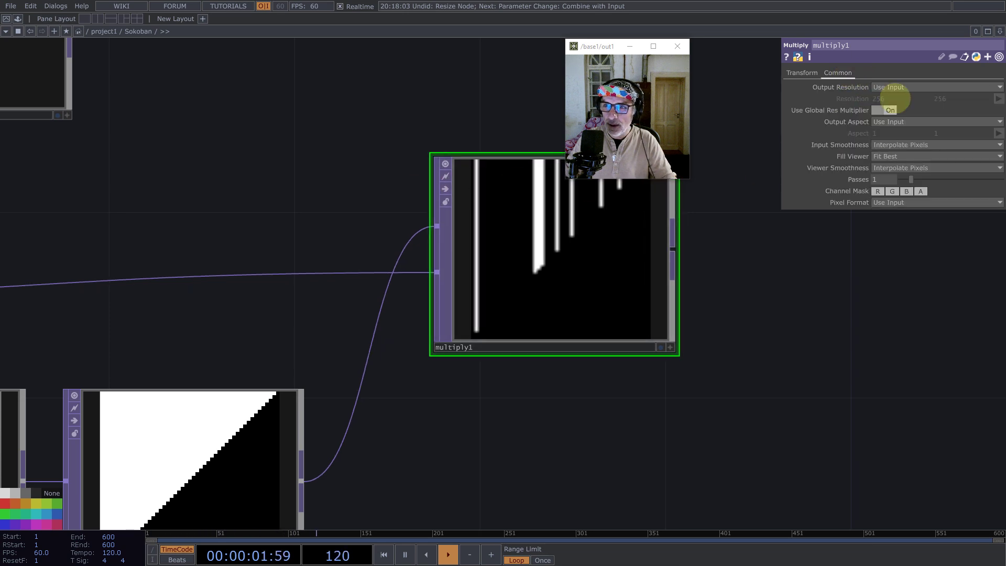
{"action": "left_click", "coordinate": [904, 144]}
{"action": "left_click", "coordinate": [898, 153]}
{"action": "left_click", "coordinate": [898, 167]}
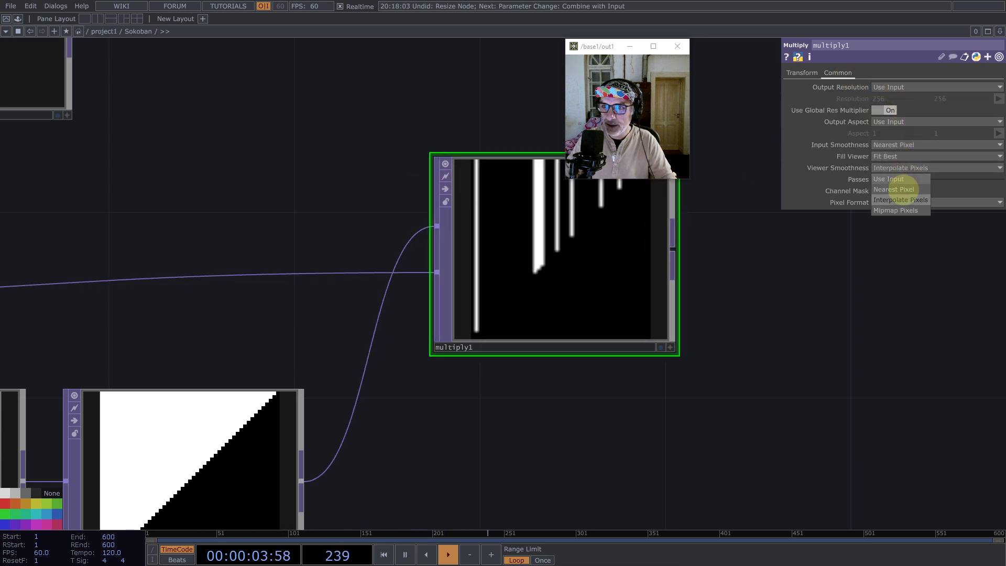
{"action": "left_click", "coordinate": [898, 191]}
{"action": "left_click_drag", "start_coordinate": [797, 329], "coordinate": [595, 372]}
{"action": "scroll", "coordinate": [553, 375], "scroll_direction": "up", "scroll_amount": 2}
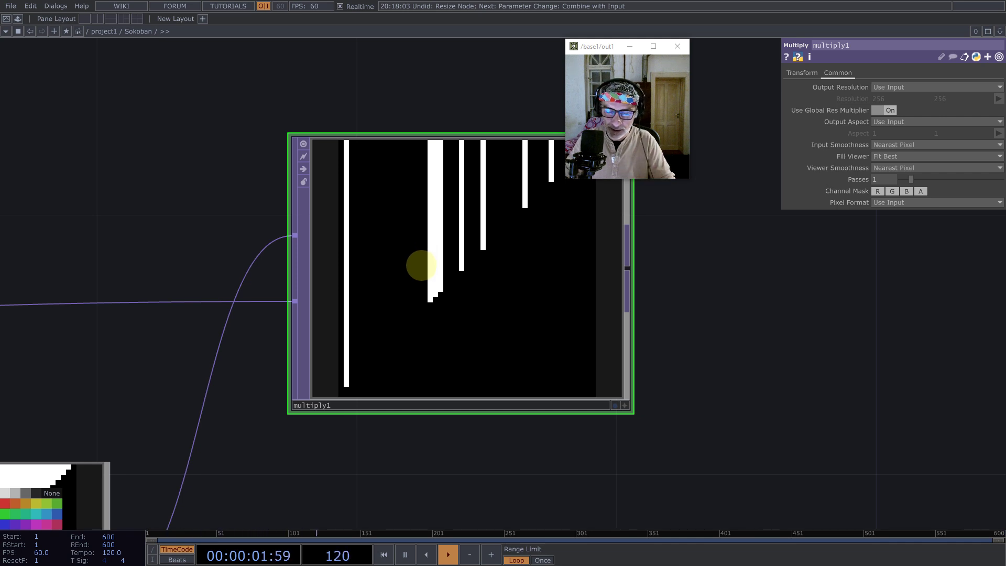
{"action": "scroll", "coordinate": [421, 266], "scroll_direction": "down", "scroll_amount": 3}
- Add an analyze1 TOP after multiply1 with Operation Sum and Scope Rows
{"action": "middle_click", "coordinate": [526, 265]}
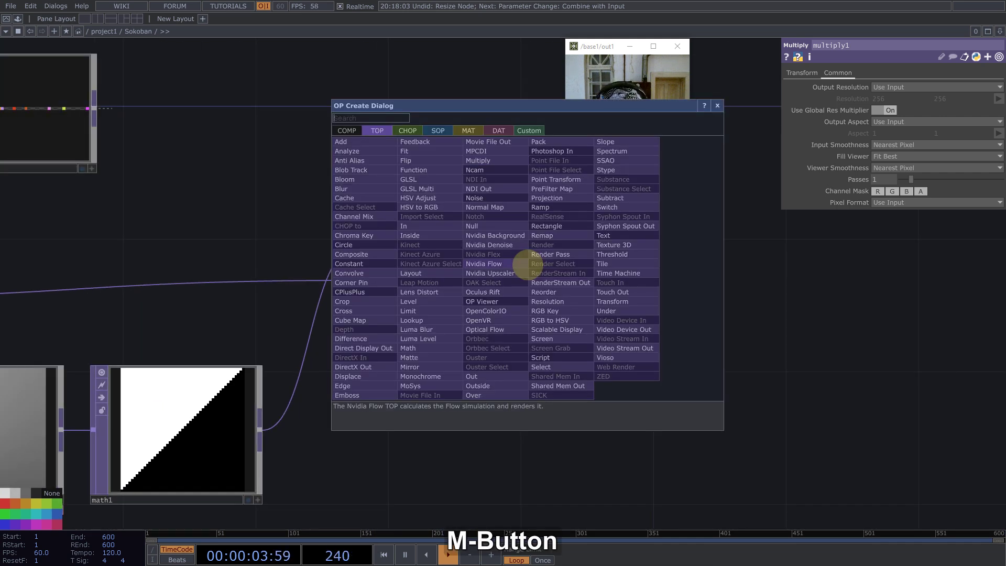
{"action": "type", "text": "an"}
{"action": "left_click", "coordinate": [373, 151]}
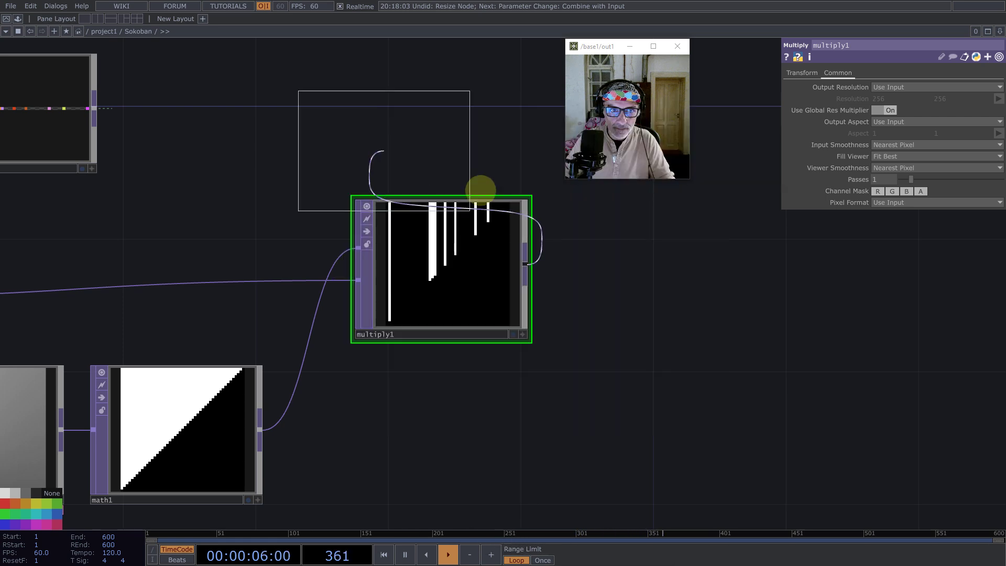
{"action": "left_click", "coordinate": [645, 273]}
{"action": "left_click", "coordinate": [896, 87]}
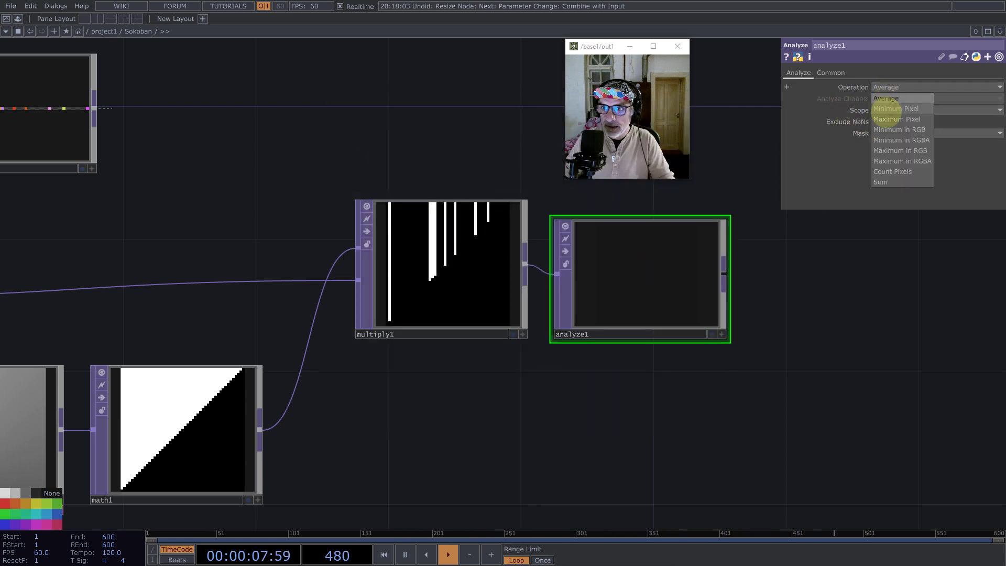
{"action": "left_click", "coordinate": [891, 178]}
{"action": "left_click_drag", "start_coordinate": [718, 217], "coordinate": [718, 197]}
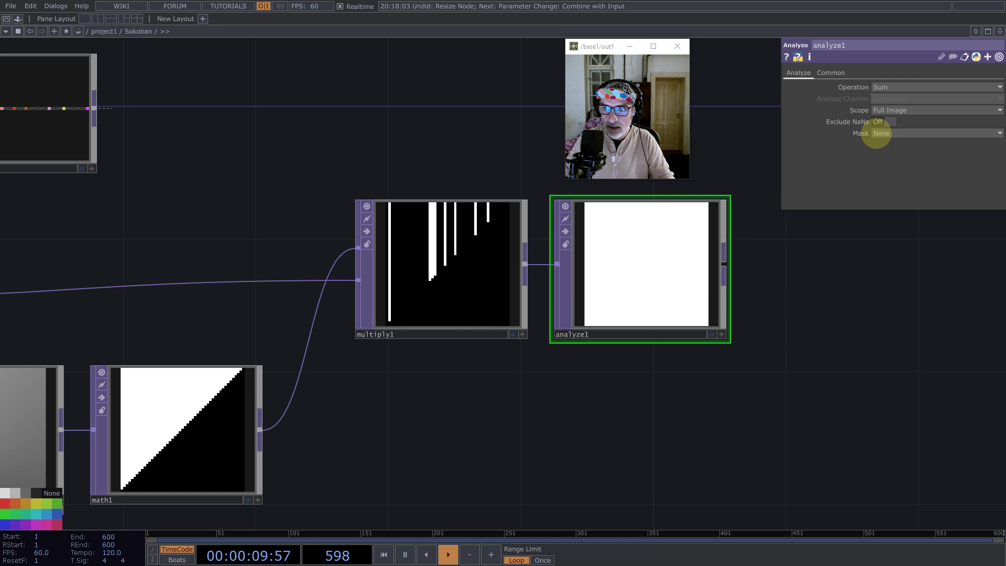
{"action": "left_click", "coordinate": [885, 131]}
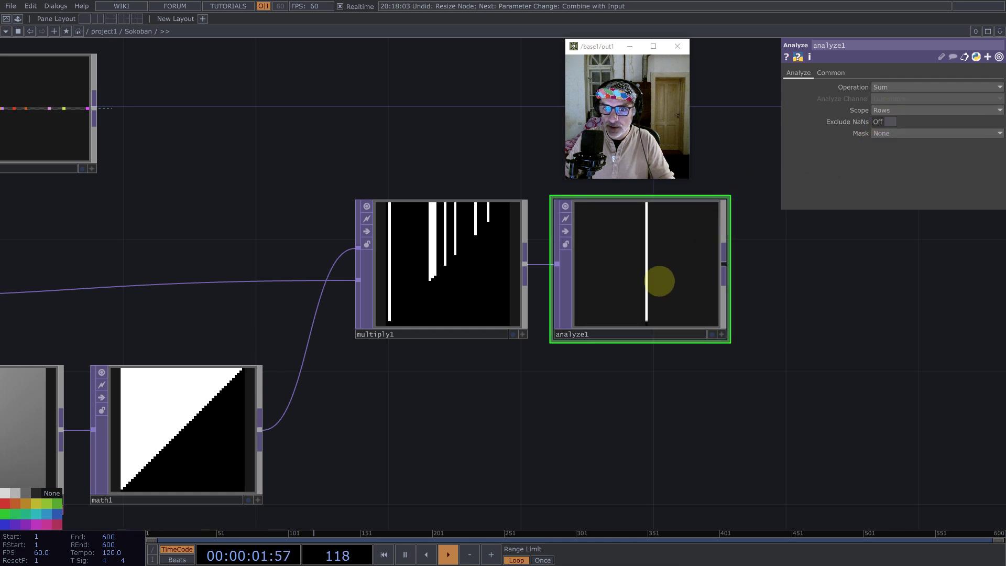
- Set analyze1's Viewer Smoothness to Nearest Pixel
{"action": "left_click", "coordinate": [831, 72]}
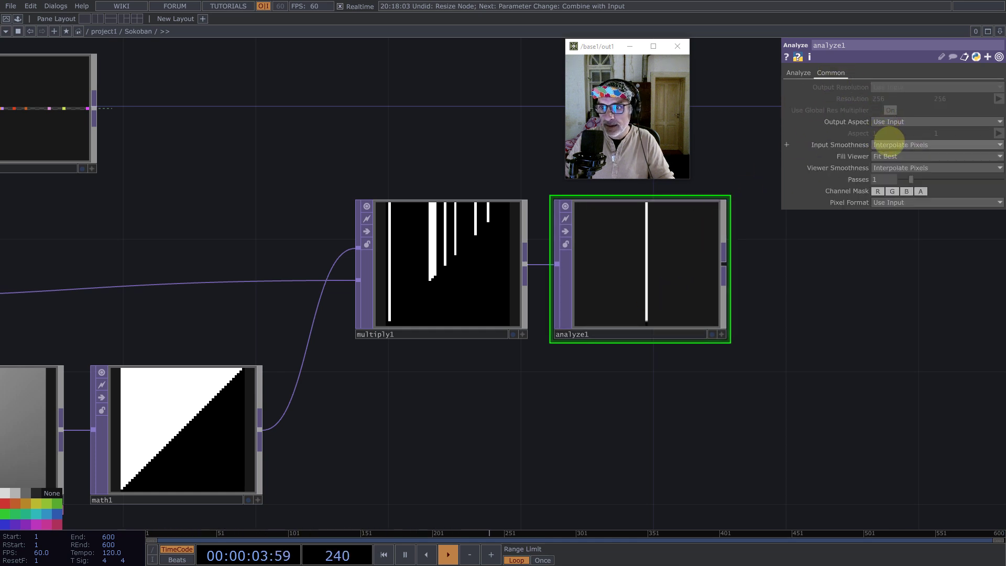
{"action": "left_click", "coordinate": [889, 168]}
{"action": "left_click", "coordinate": [889, 180]}
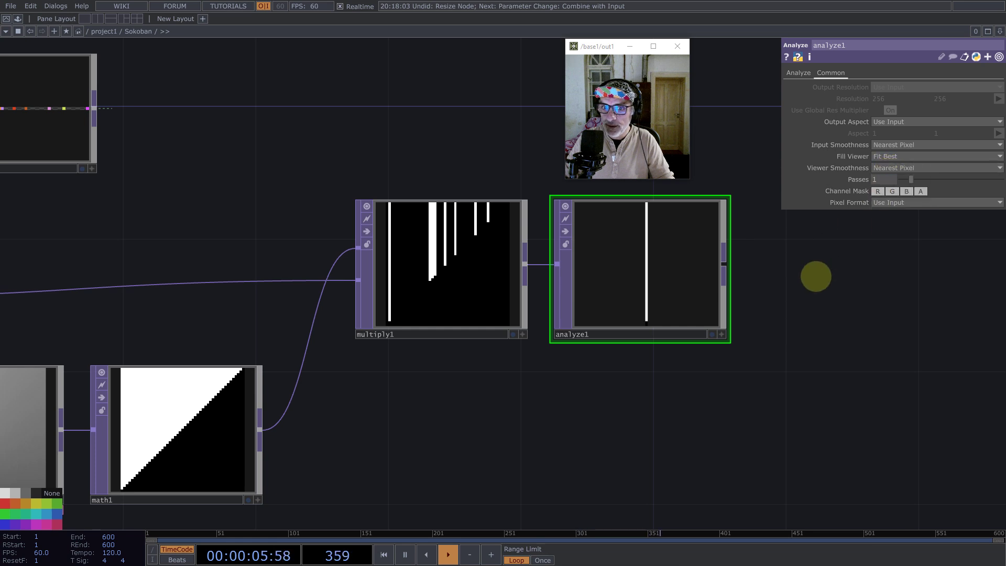
{"action": "scroll", "coordinate": [813, 276], "scroll_direction": "up", "scroll_amount": 5}
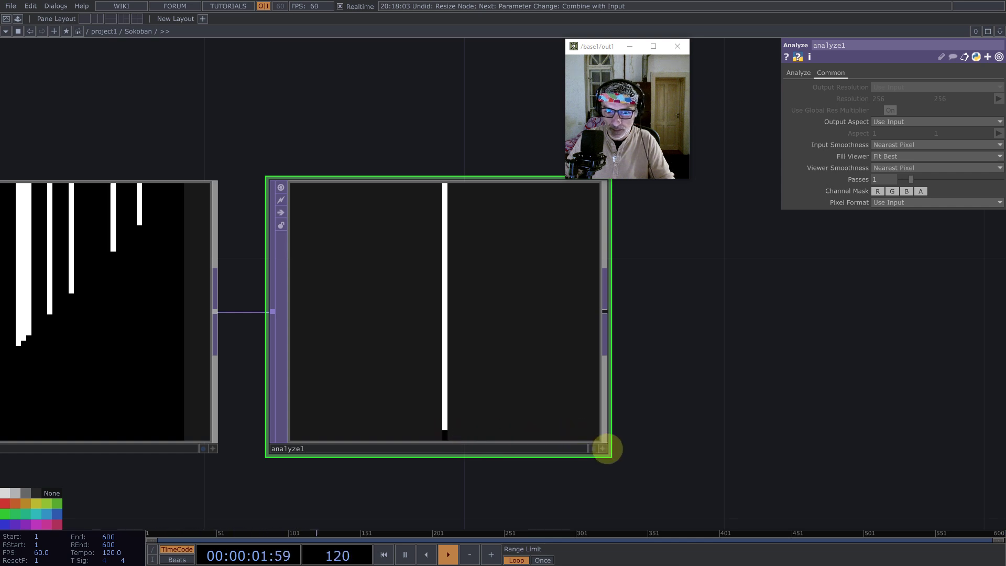
- Turn on Display Pixel Values and Normalized Split in analyze1's viewer
{"action": "left_click", "coordinate": [603, 448]}
{"action": "right_click", "coordinate": [449, 280]}
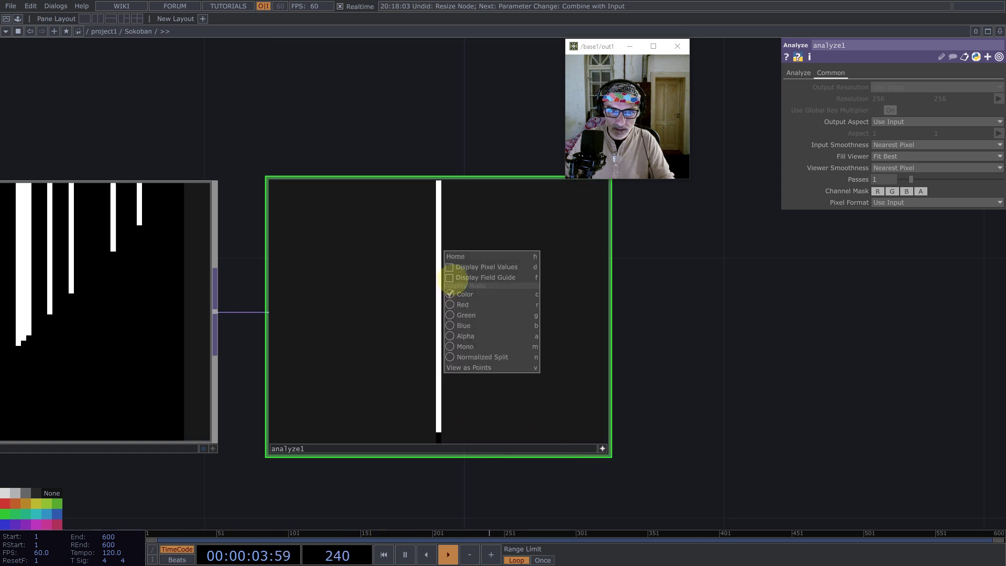
{"action": "left_click", "coordinate": [464, 266]}
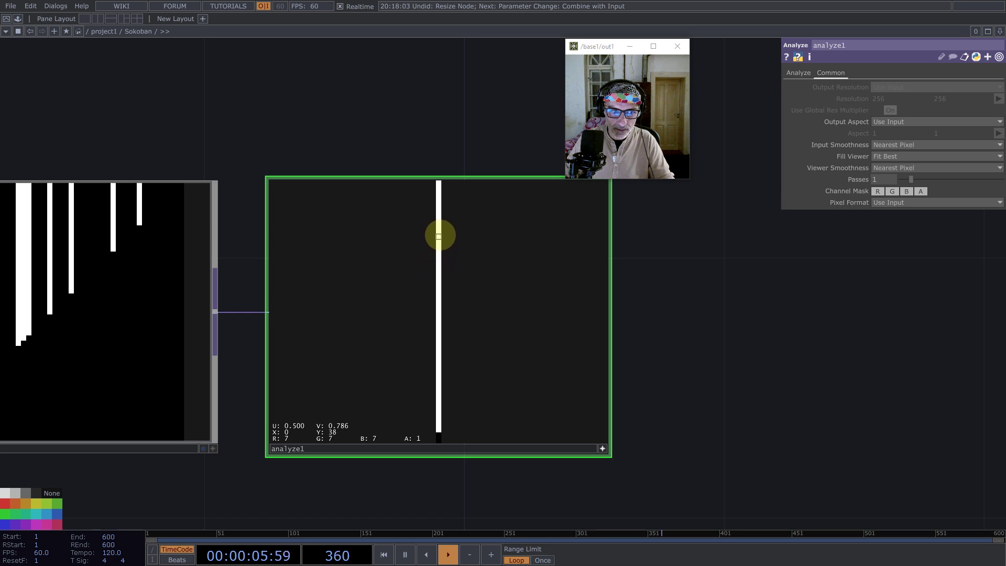
{"action": "right_click", "coordinate": [439, 274]}
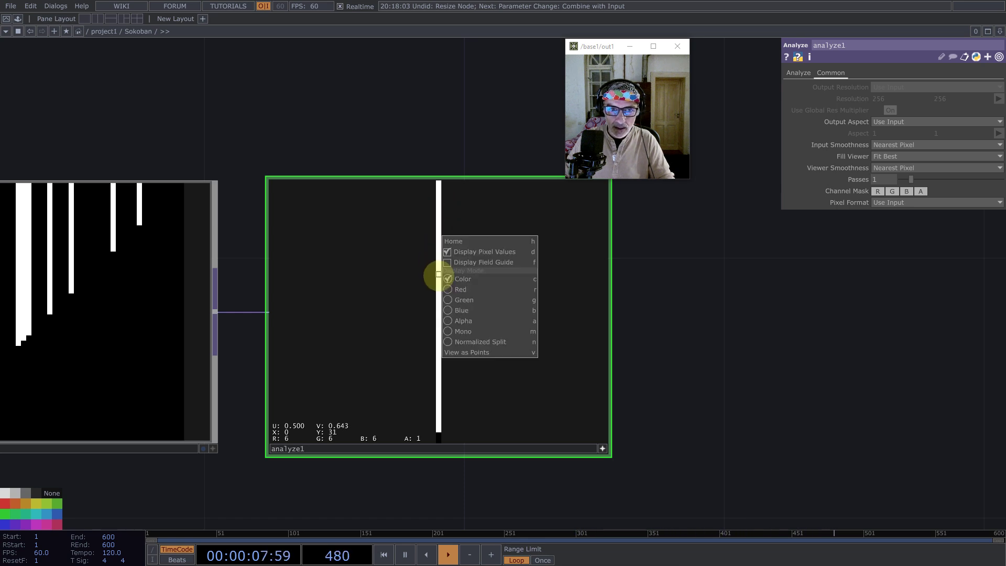
{"action": "left_click", "coordinate": [483, 342]}
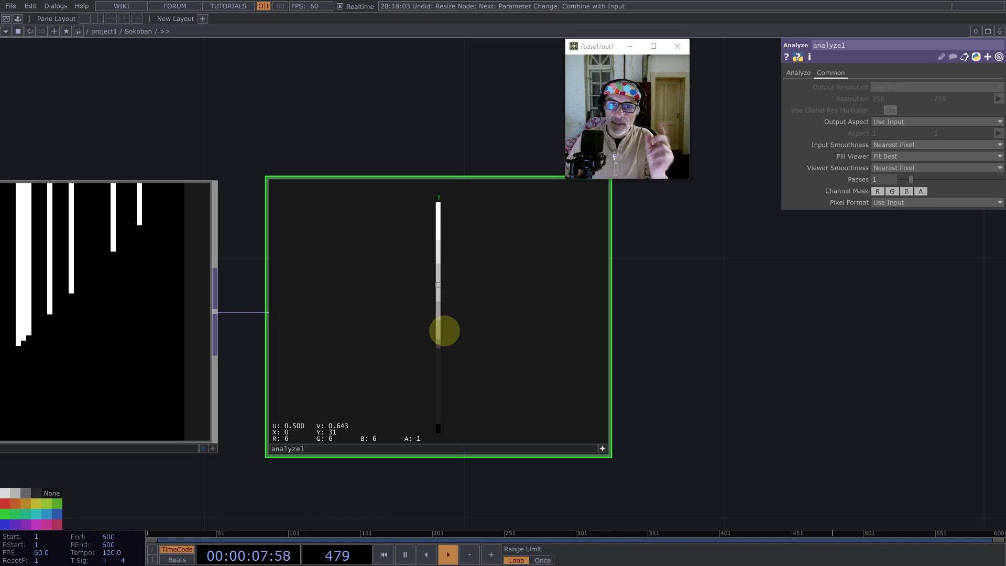
{"action": "scroll", "coordinate": [702, 354], "scroll_direction": "down", "scroll_amount": 4}
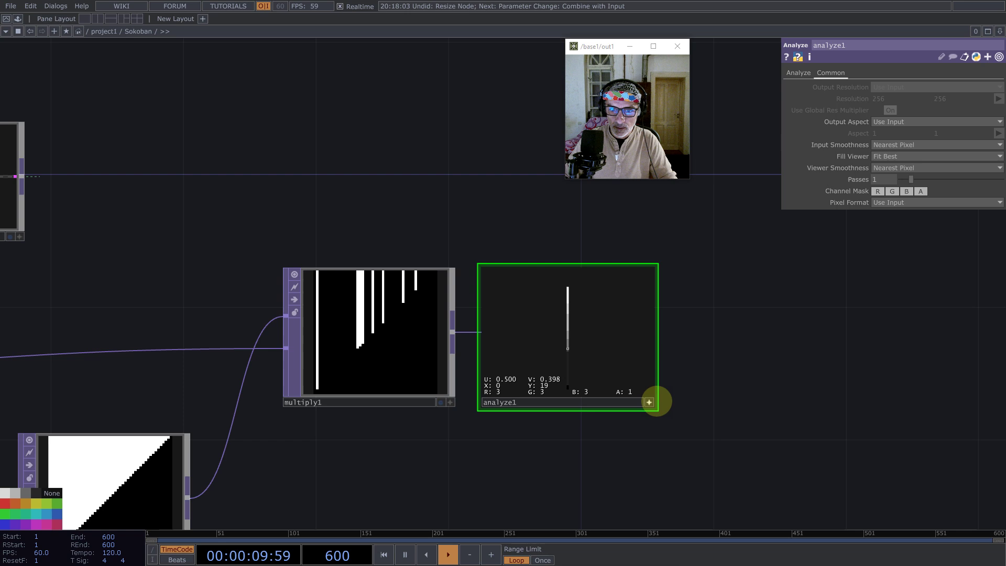
- Add a flip1 TOP after analyze1 with Flop set to Bottom Left
{"action": "middle_click", "coordinate": [588, 332]}
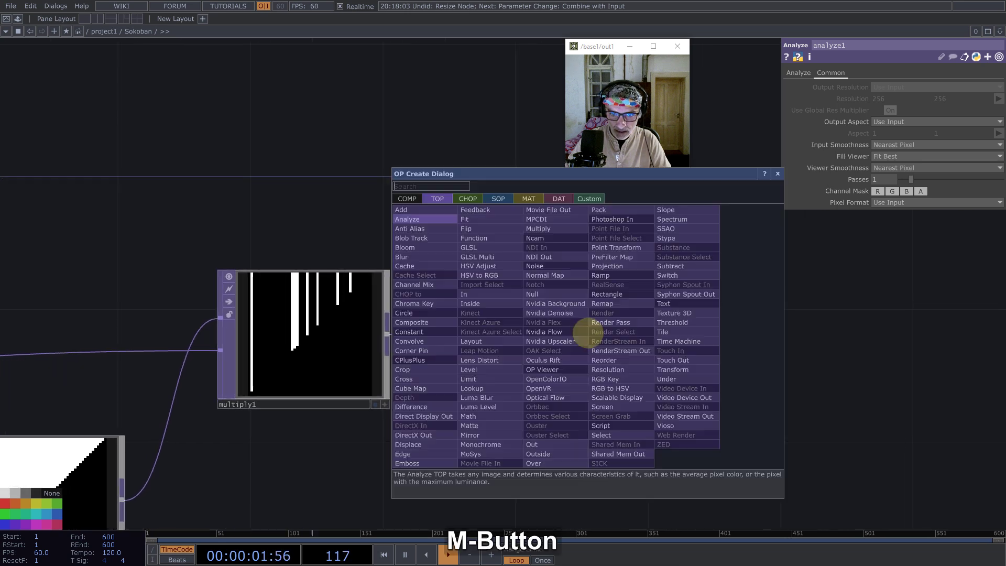
{"action": "type", "text": "flip"}
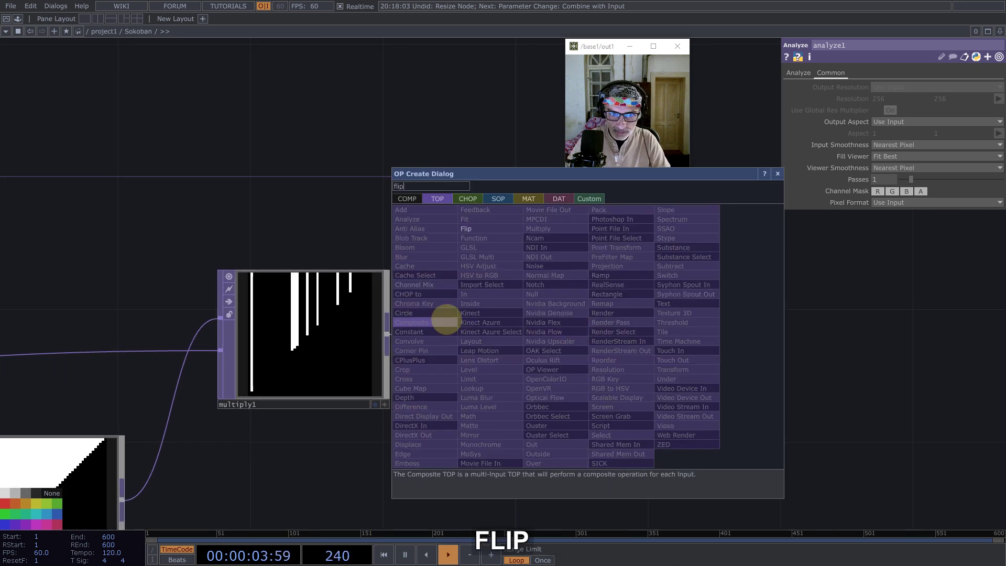
{"action": "key", "text": "Escape"}
{"action": "left_click", "coordinate": [680, 352]}
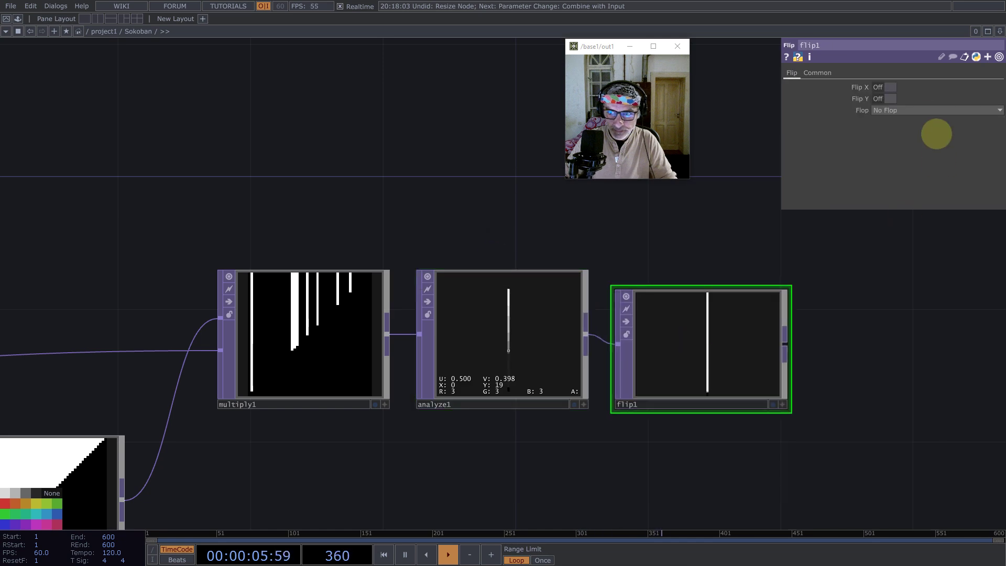
{"action": "left_click", "coordinate": [917, 109]}
{"action": "left_click", "coordinate": [887, 131]}
{"action": "left_click_drag", "start_coordinate": [792, 286], "coordinate": [791, 341]}
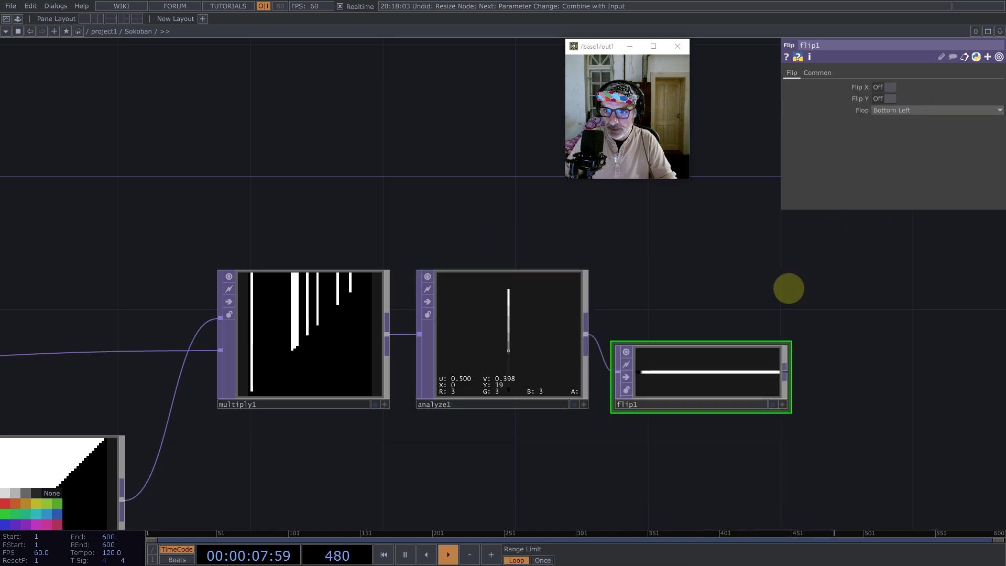
{"action": "left_click_drag", "start_coordinate": [709, 359], "coordinate": [743, 325]}
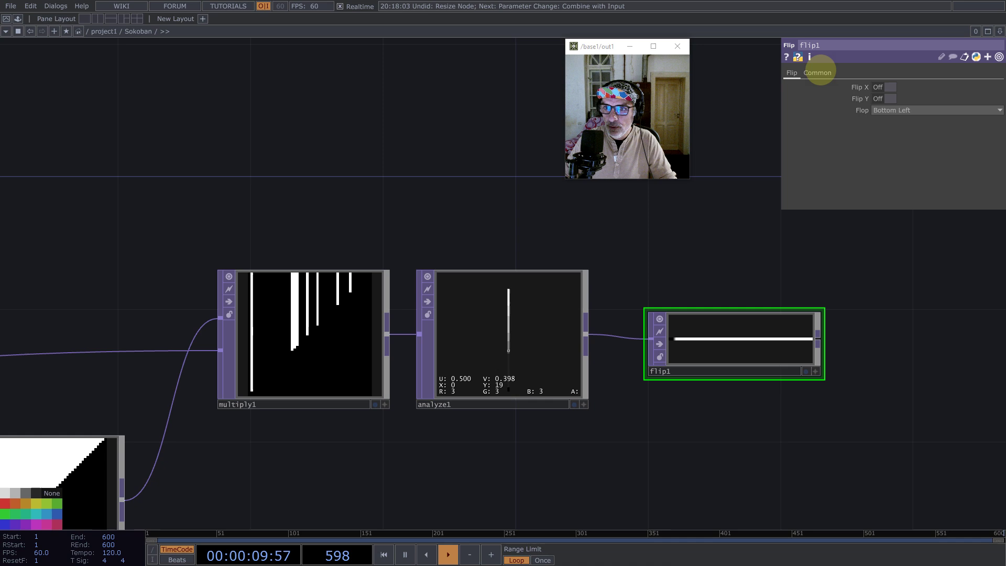
- Set flip1's Input and Viewer Smoothness to Nearest Pixel
{"action": "left_click", "coordinate": [815, 72]}
{"action": "left_click", "coordinate": [937, 144]}
{"action": "left_click", "coordinate": [909, 155]}
{"action": "left_click", "coordinate": [897, 168]}
{"action": "left_click", "coordinate": [896, 176]}
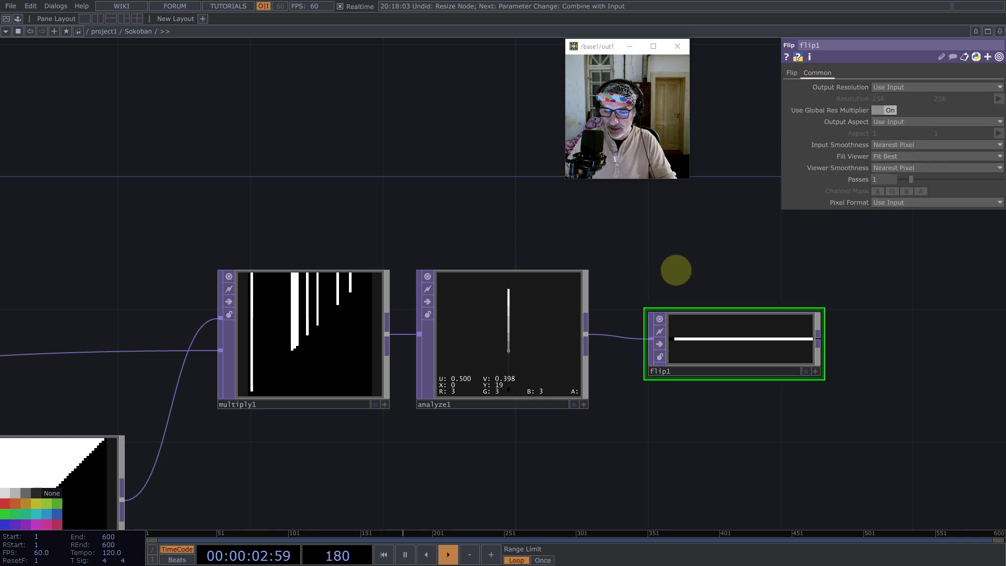
{"action": "middle_click_drag", "start_coordinate": [802, 315], "coordinate": [486, 305]}
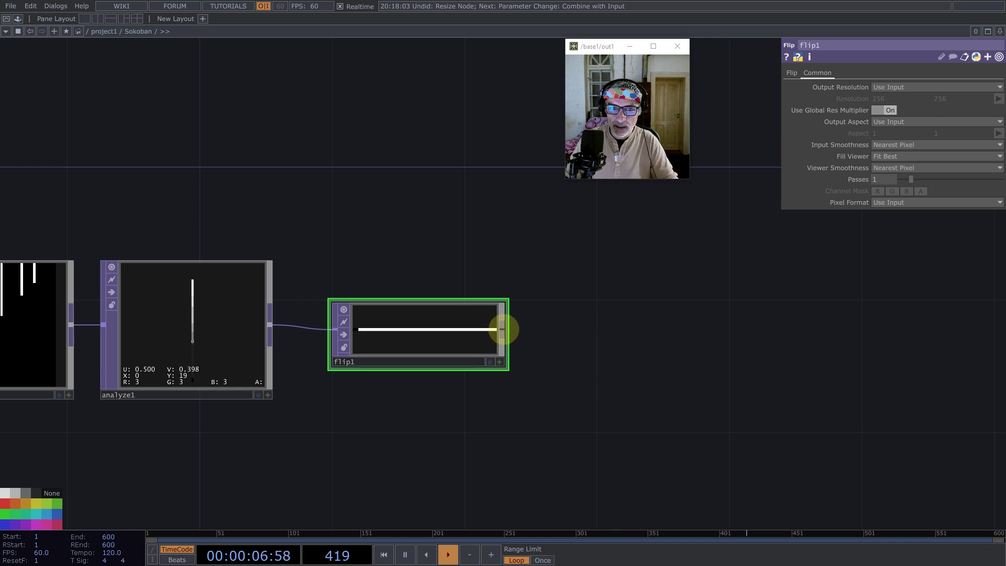
- Add a math2 TOP to the right of flip1
{"action": "middle_click", "coordinate": [502, 329]}
{"action": "type", "text": "math"}
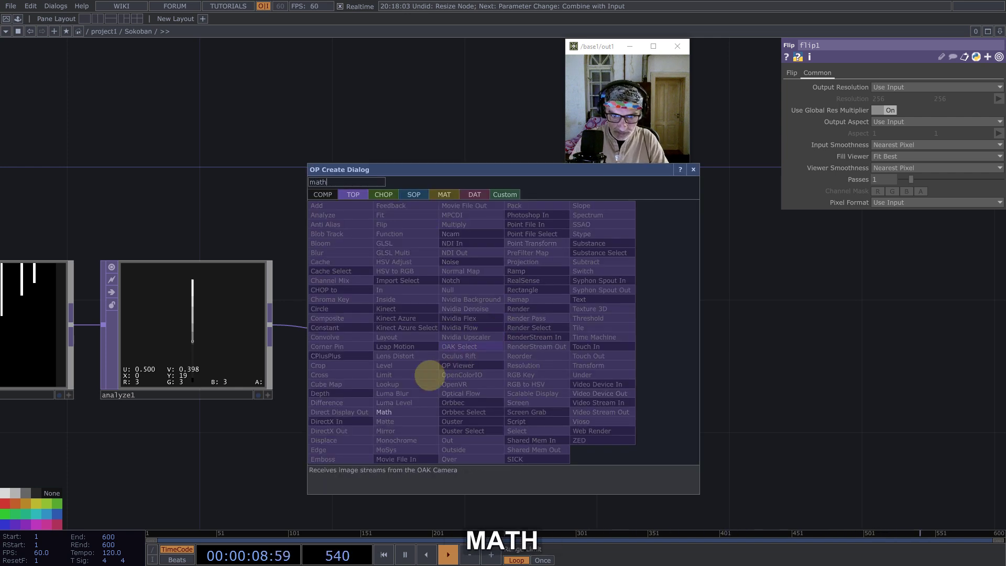
{"action": "left_click", "coordinate": [392, 412]}
{"action": "left_click", "coordinate": [649, 302]}
{"action": "scroll", "coordinate": [754, 343], "scroll_direction": "down", "scroll_amount": 4}
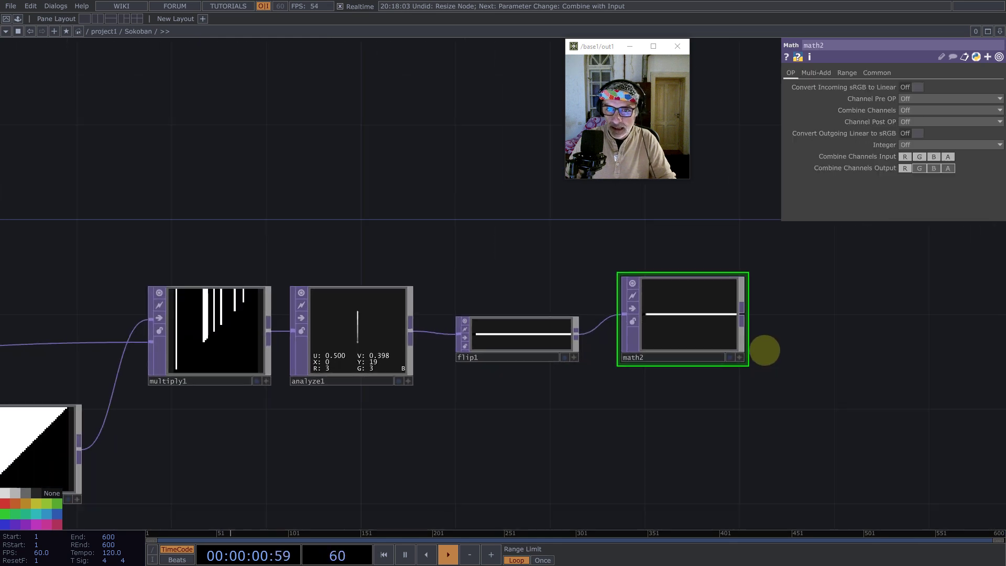
{"action": "left_click_drag", "start_coordinate": [364, 195], "coordinate": [639, 246]}
{"action": "scroll", "coordinate": [639, 247], "scroll_direction": "down", "scroll_amount": 3}
- Set math2's Multiply to -1/op('info1')['resx']**2/2, giving -0.010
{"action": "left_click_drag", "start_coordinate": [198, 210], "coordinate": [922, 110]}
{"action": "type", "text": "**2"}
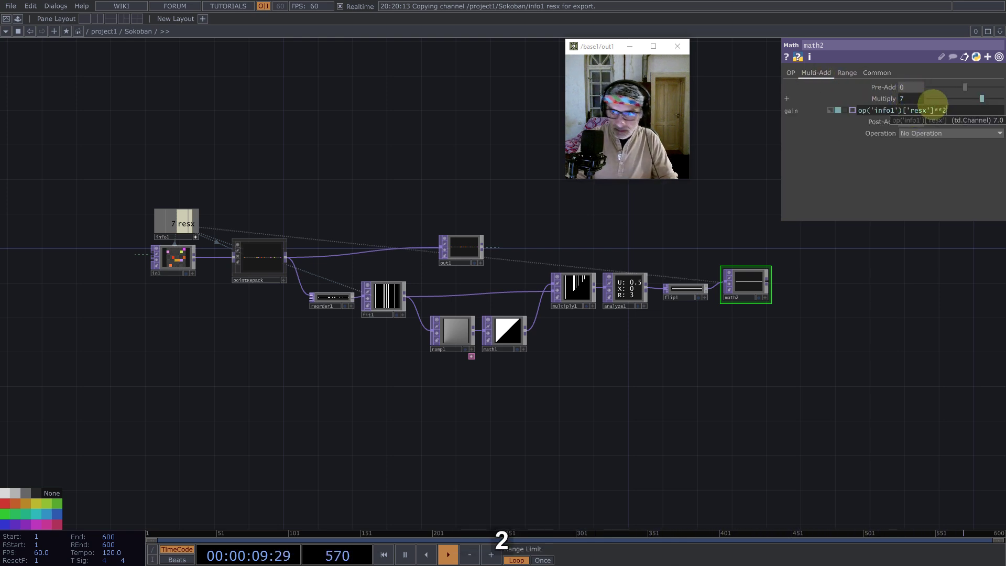
{"action": "key", "text": "Return"}
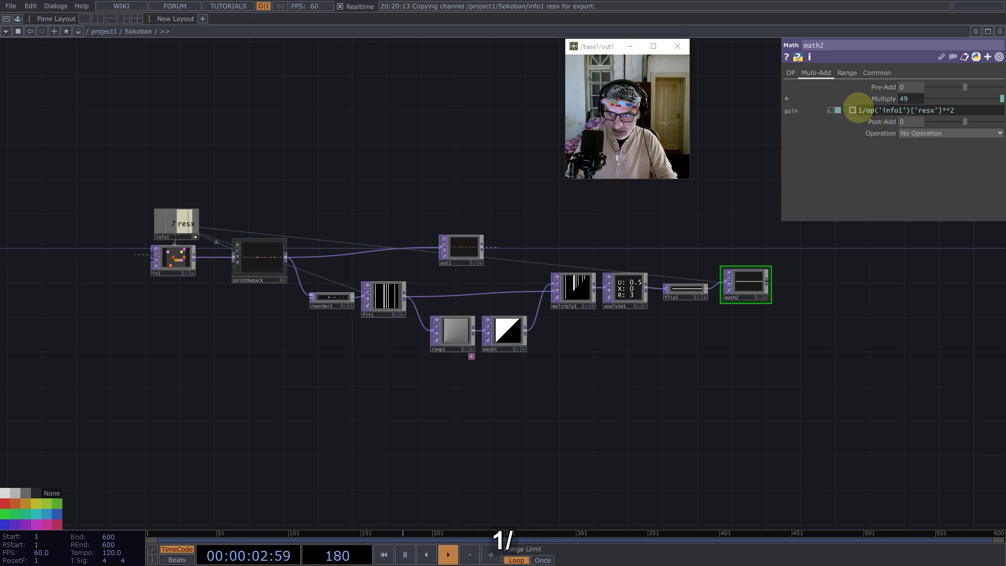
{"action": "key", "text": "Return"}
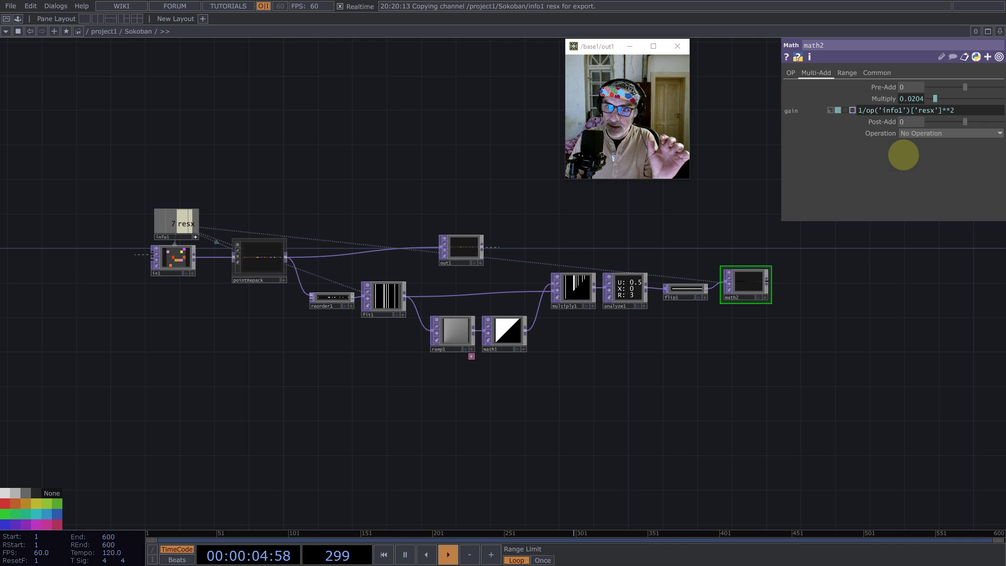
{"action": "scroll", "coordinate": [836, 270], "scroll_direction": "up", "scroll_amount": 3}
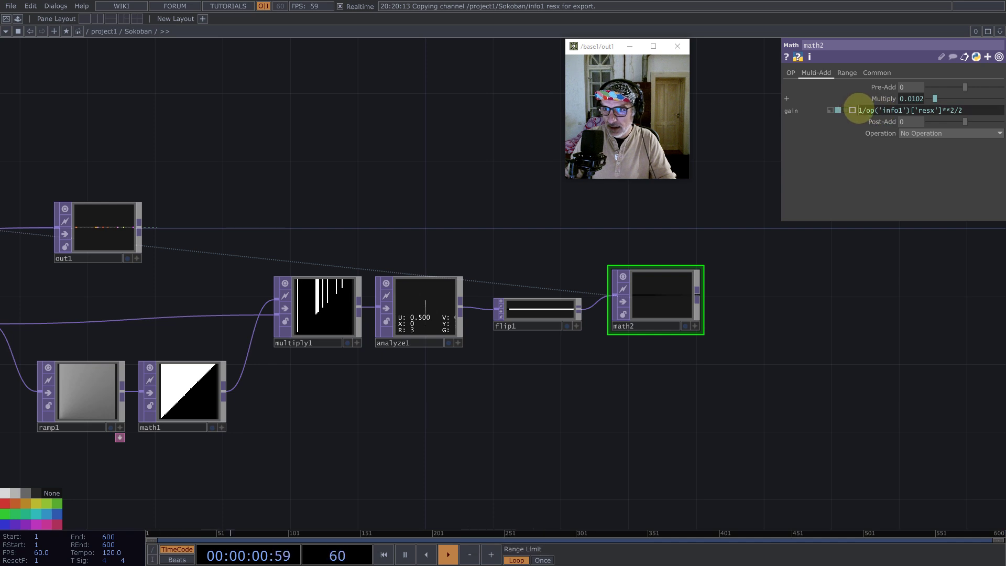
{"action": "type", "text": "-"}
{"action": "key", "text": "Return"}
{"action": "scroll", "coordinate": [658, 352], "scroll_direction": "down", "scroll_amount": 3}
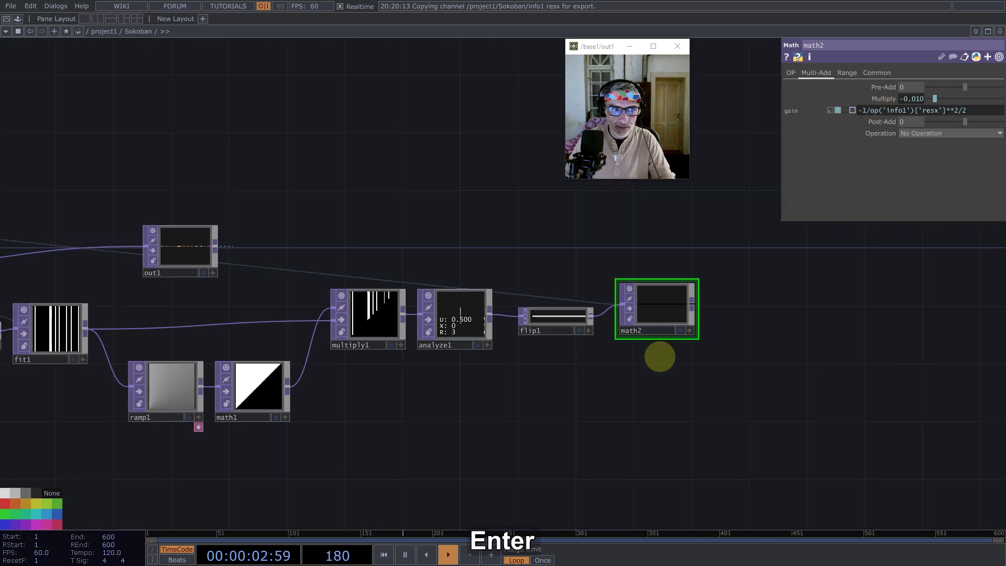
{"action": "scroll", "coordinate": [257, 262], "scroll_direction": "up", "scroll_amount": 3}
{"action": "left_click_drag", "start_coordinate": [263, 258], "coordinate": [962, 236]}
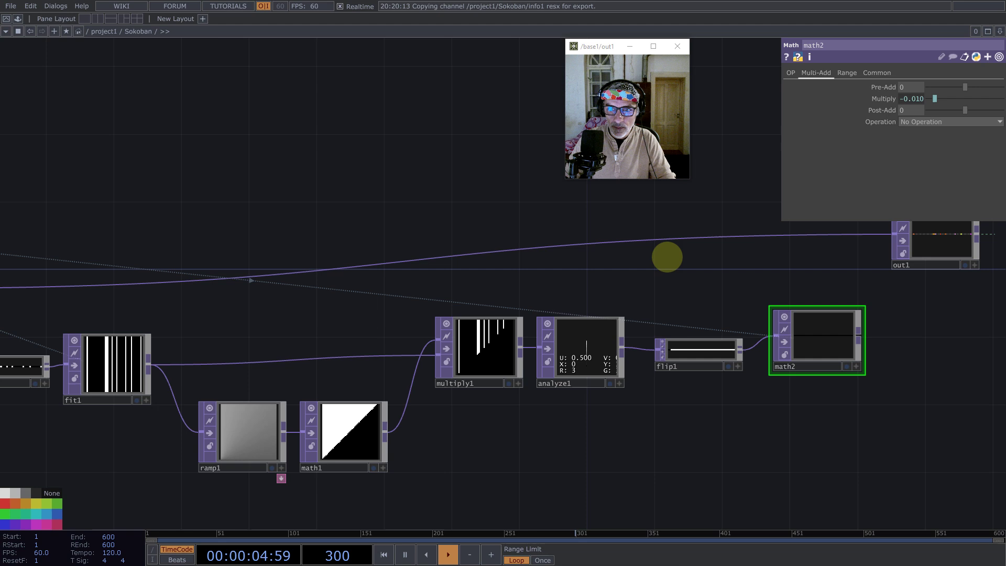
- Insert a displace1 TOP on the wire feeding out1
{"action": "right_click", "coordinate": [657, 241]}
{"action": "left_click", "coordinate": [669, 230]}
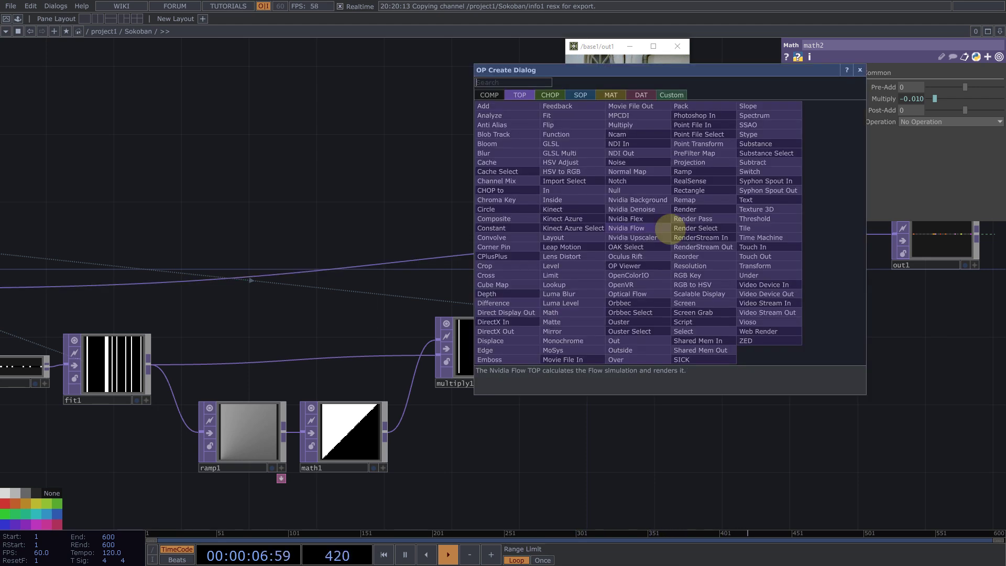
{"action": "type", "text": "dis"}
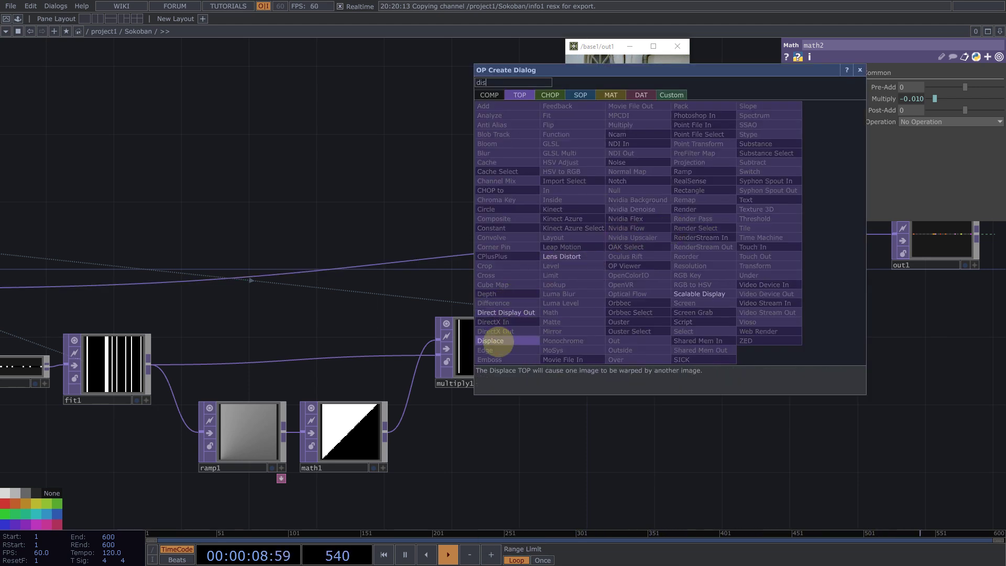
{"action": "left_click", "coordinate": [497, 341]}
{"action": "left_click", "coordinate": [763, 235]}
{"action": "key", "text": "h"}
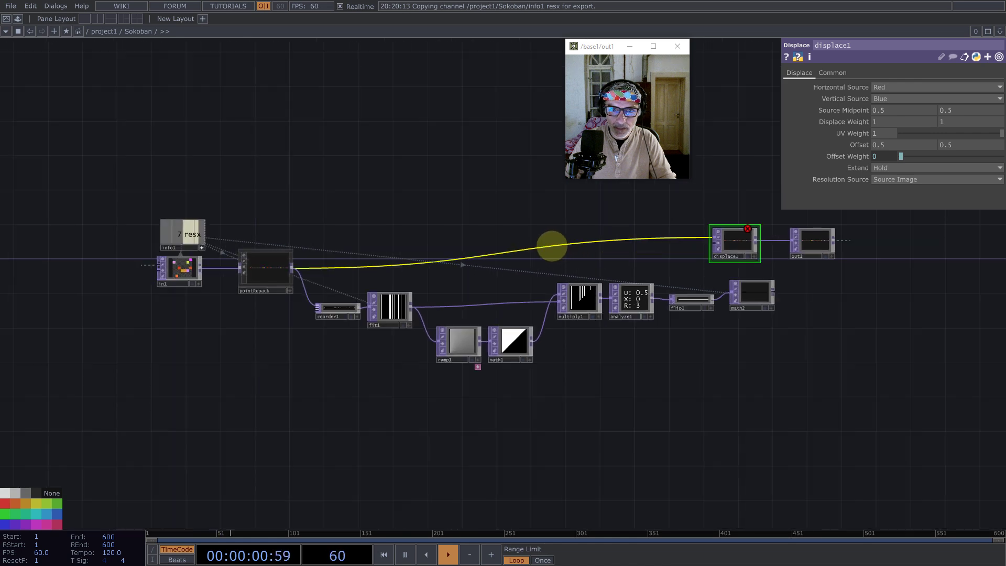
- Insert a crop1 TOP on the wire before displace1
{"action": "right_click", "coordinate": [552, 245]}
{"action": "left_click", "coordinate": [556, 242]}
{"action": "type", "text": "cr"}
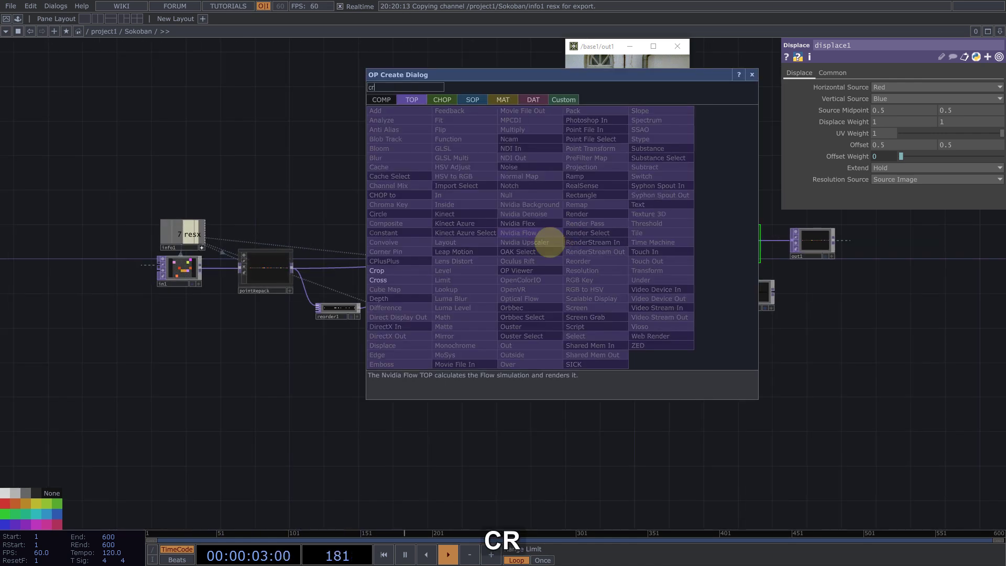
{"action": "left_click", "coordinate": [398, 269]}
{"action": "left_click", "coordinate": [523, 231]}
{"action": "scroll", "coordinate": [540, 238], "scroll_direction": "up", "scroll_amount": 5}
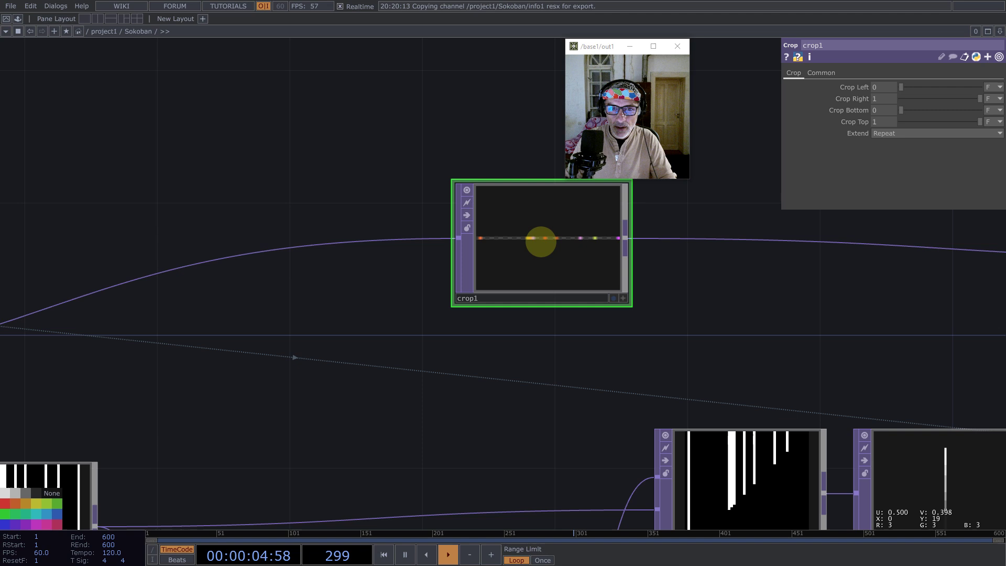
{"action": "scroll", "coordinate": [541, 239], "scroll_direction": "up", "scroll_amount": 3}
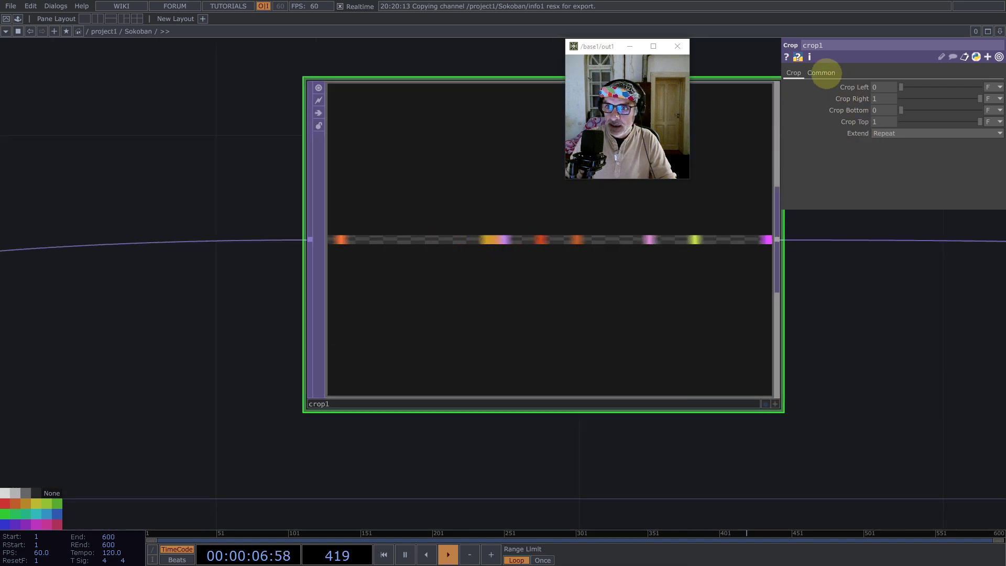
- Set crop1's Viewer Smoothness to Nearest Pixel
{"action": "left_click", "coordinate": [821, 72]}
{"action": "left_click", "coordinate": [898, 167]}
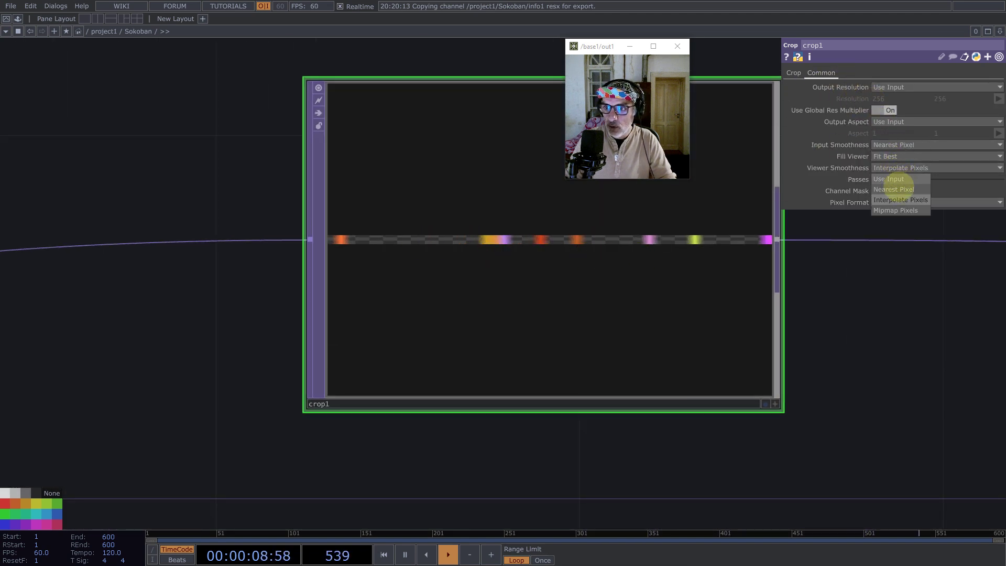
{"action": "left_click", "coordinate": [894, 190]}
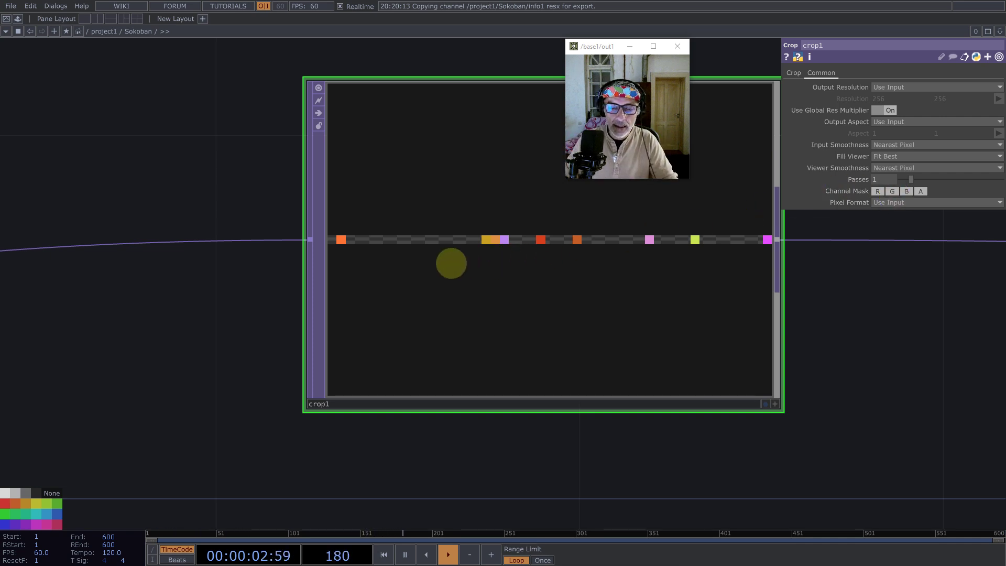
{"action": "scroll", "coordinate": [640, 242], "scroll_direction": "down", "scroll_amount": 4}
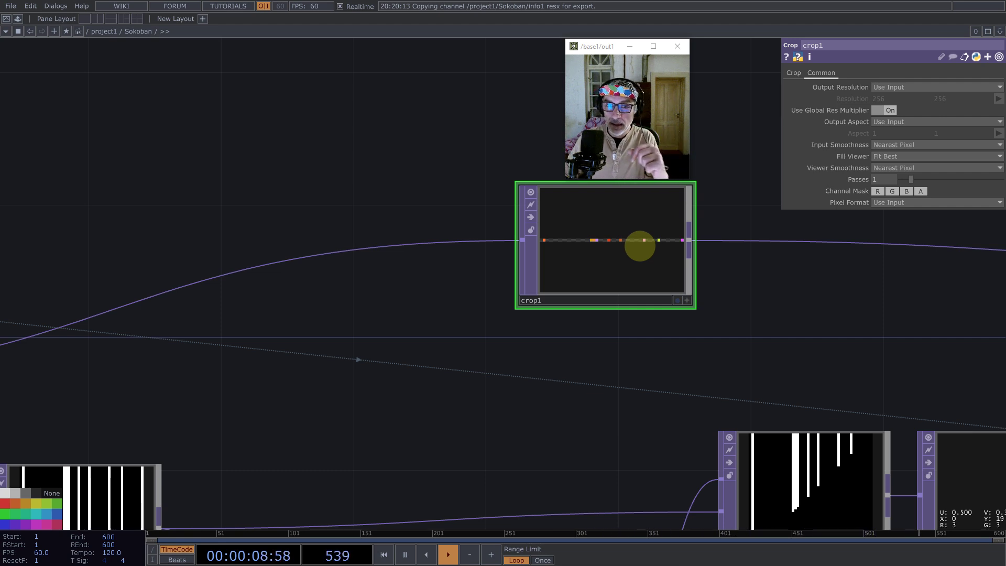
{"action": "scroll", "coordinate": [668, 246], "scroll_direction": "down", "scroll_amount": 5}
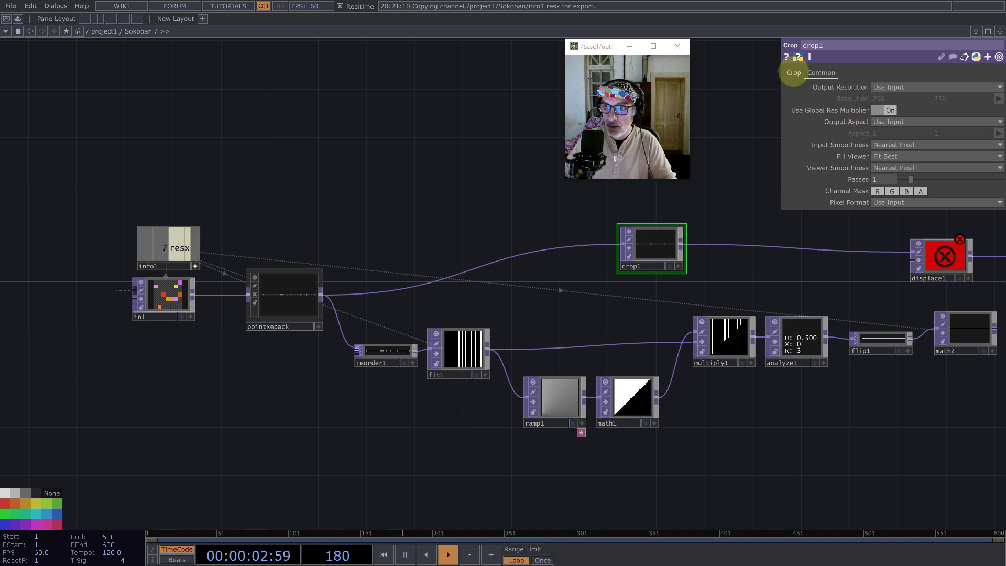
- Set crop1's Crop Top to op('info1')['resx']**2 (49) and Extend to Zero
{"action": "left_click", "coordinate": [793, 73]}
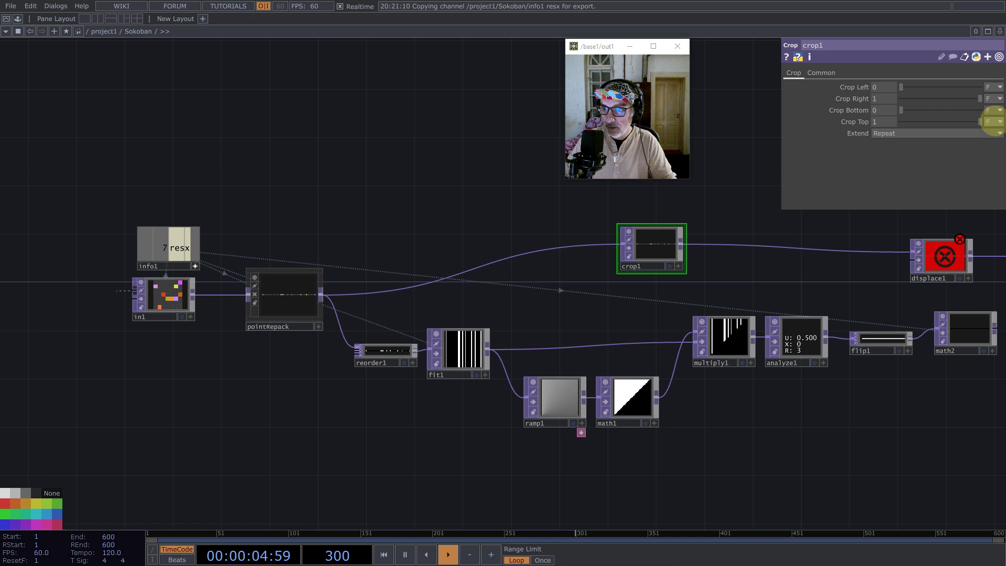
{"action": "left_click_drag", "start_coordinate": [198, 244], "coordinate": [871, 133]}
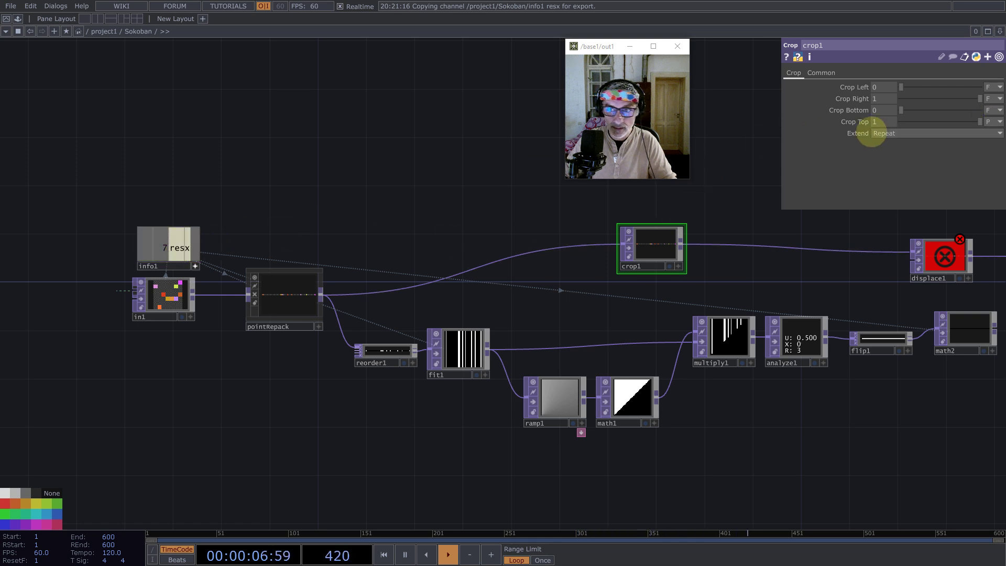
{"action": "left_click", "coordinate": [884, 118]}
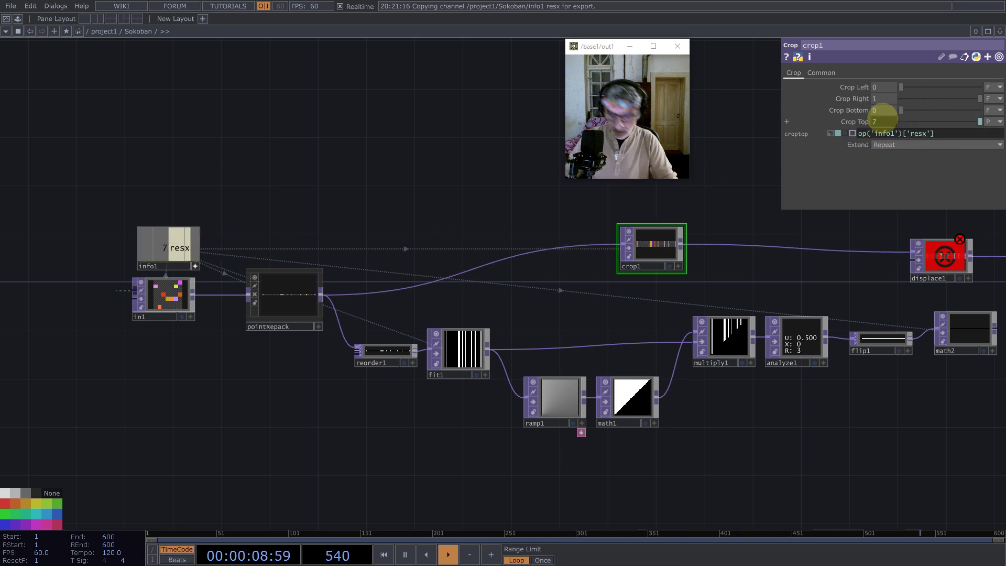
{"action": "type", "text": "**2"}
{"action": "key", "text": "Return"}
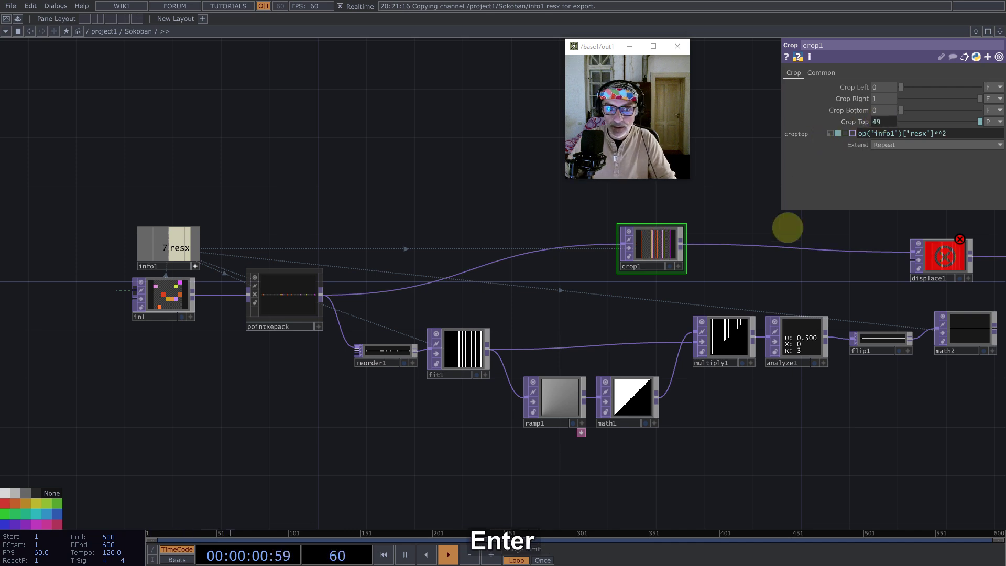
{"action": "left_click_drag", "start_coordinate": [660, 245], "coordinate": [732, 257]}
{"action": "left_click", "coordinate": [885, 134]}
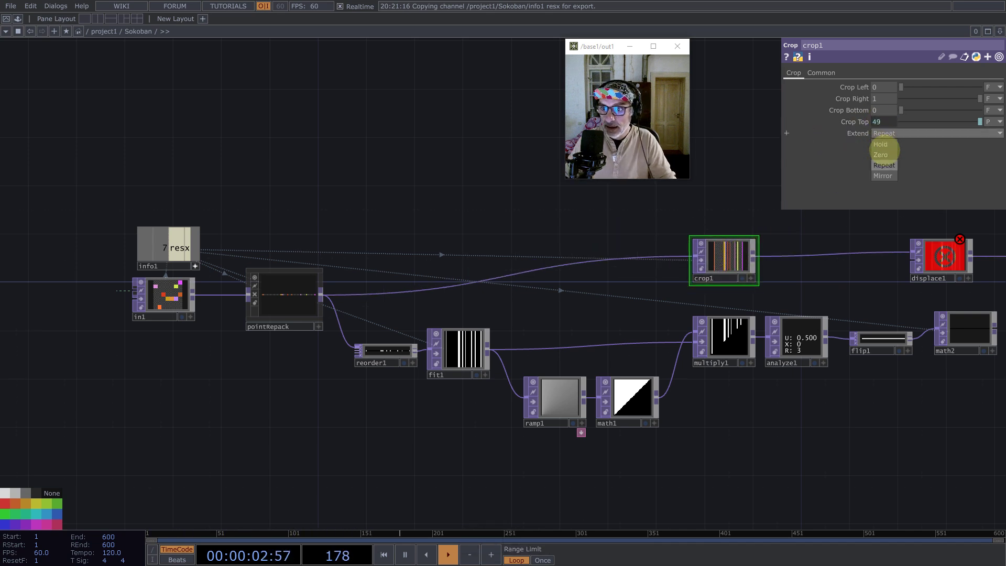
{"action": "left_click", "coordinate": [883, 152]}
{"action": "scroll", "coordinate": [718, 276], "scroll_direction": "up", "scroll_amount": 5}
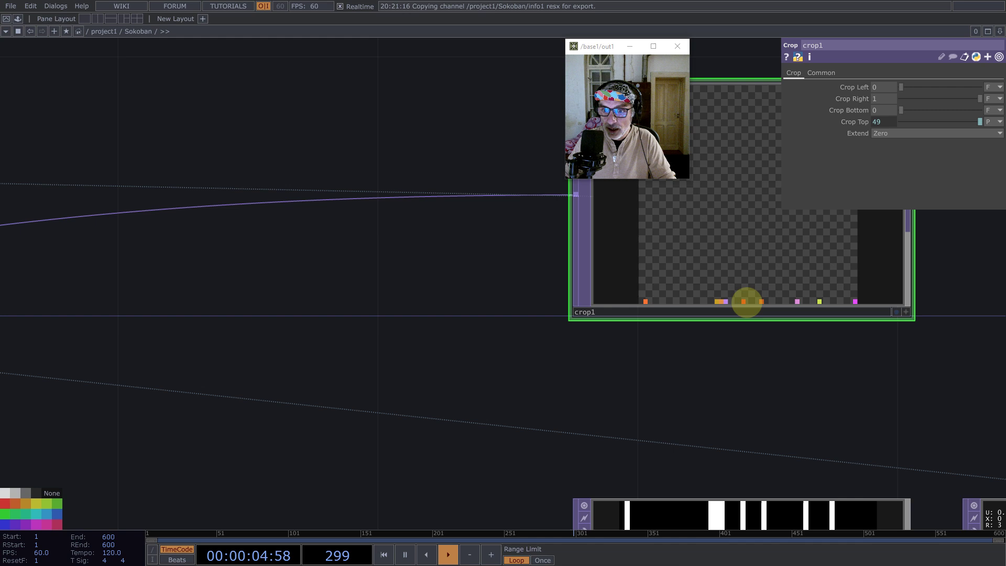
{"action": "scroll", "coordinate": [370, 294], "scroll_direction": "down", "scroll_amount": 5}
{"action": "left_click_drag", "start_coordinate": [717, 302], "coordinate": [586, 299]}
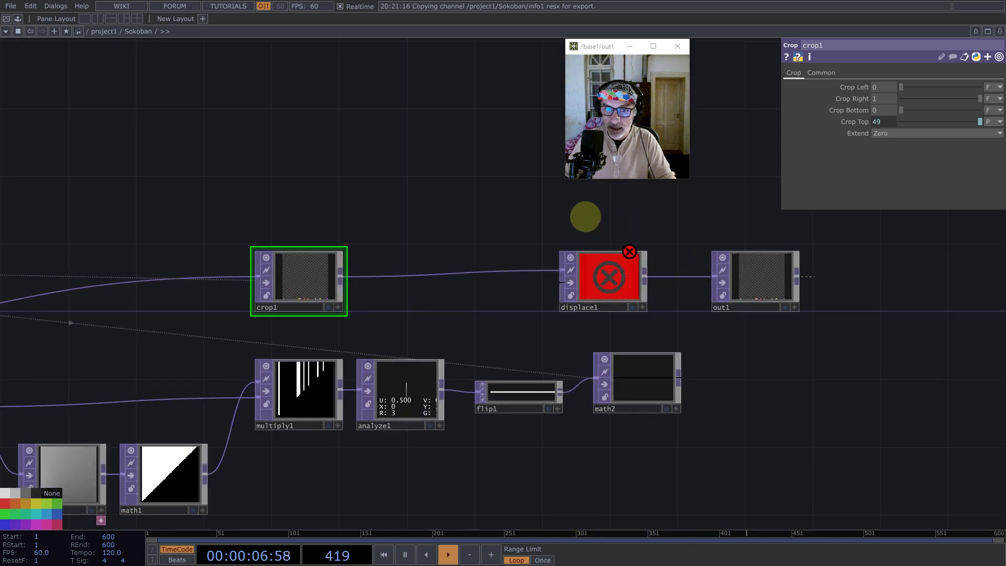
- Shift displace1 and out1 right and wire math2 into displace1's second input
{"action": "right_click_drag", "start_coordinate": [576, 219], "coordinate": [752, 282]}
{"action": "left_click_drag", "start_coordinate": [752, 282], "coordinate": [885, 283]}
{"action": "left_click", "coordinate": [677, 373]}
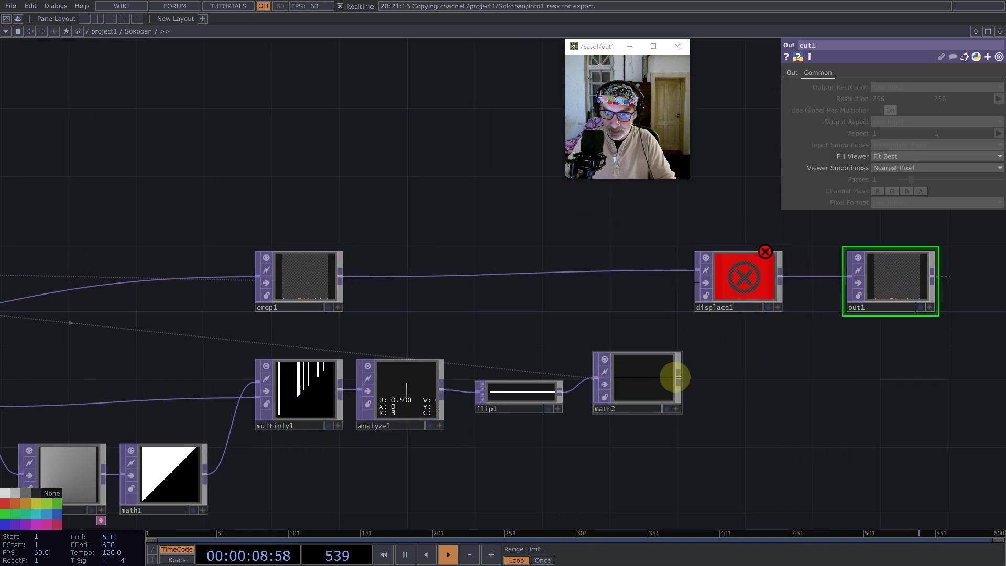
{"action": "left_click", "coordinate": [725, 274]}
- Set displace1's Horizontal Source to None, Vertical Source to Red, and Extend to Zero
{"action": "left_click", "coordinate": [733, 277]}
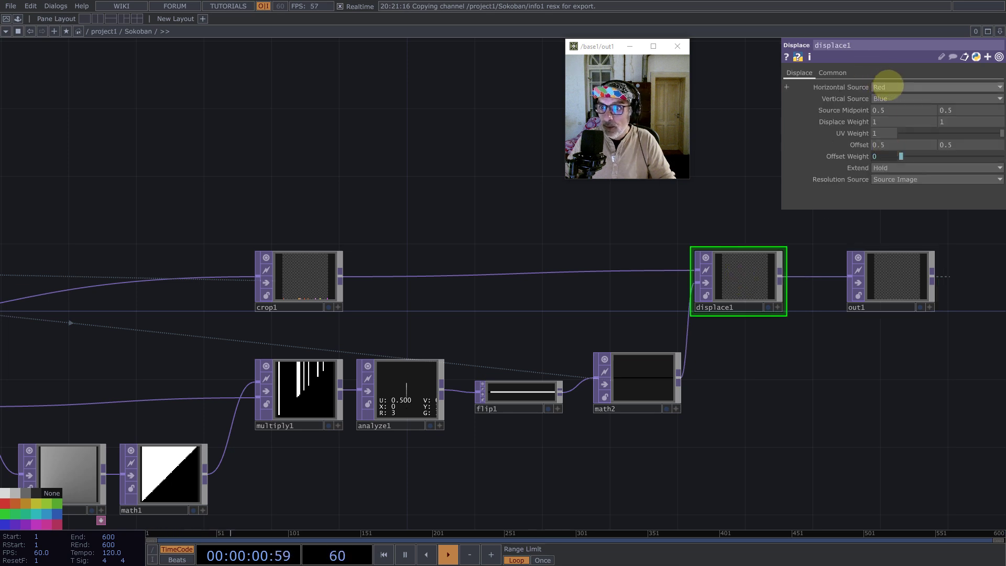
{"action": "left_click", "coordinate": [882, 99]}
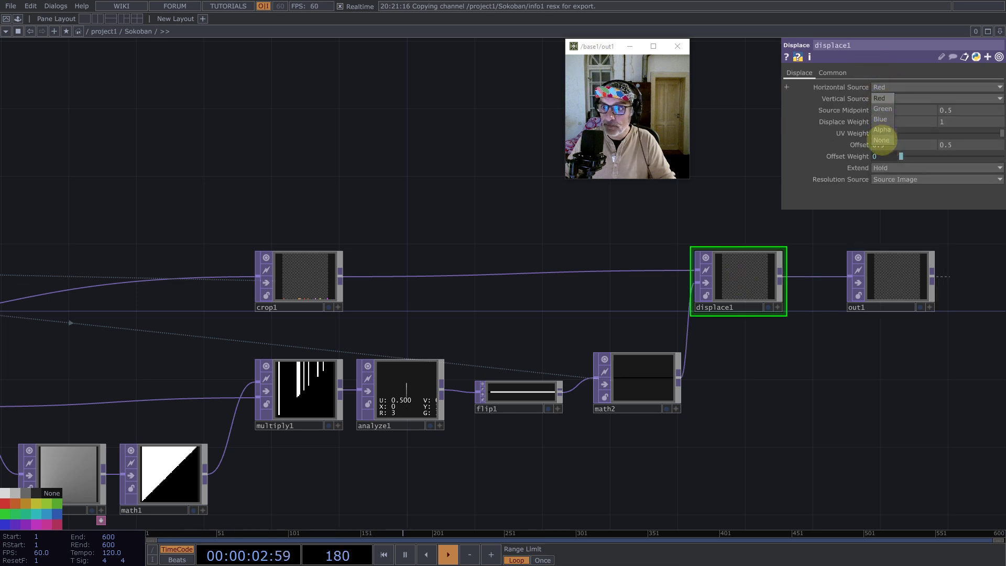
{"action": "left_click", "coordinate": [882, 140]}
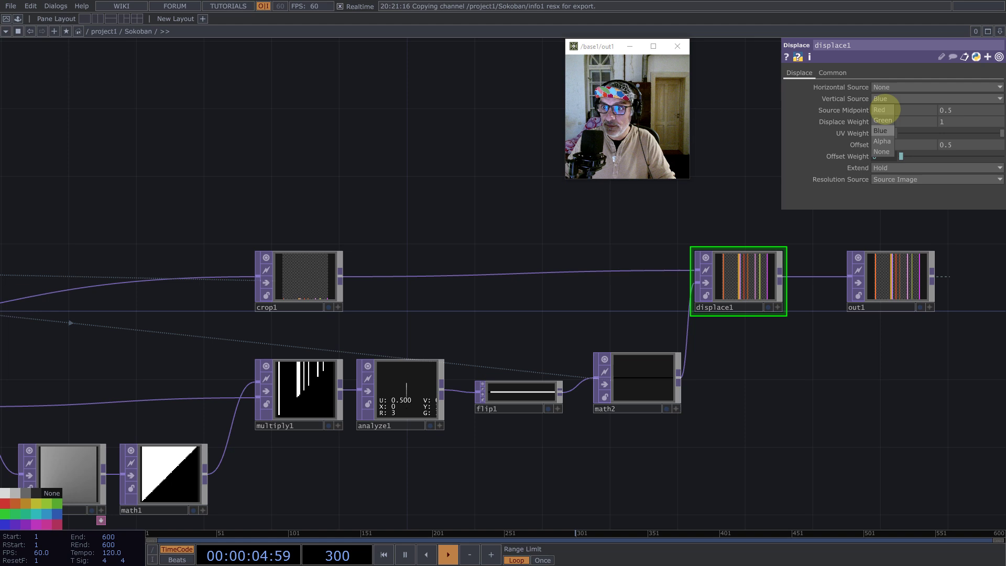
{"action": "left_click", "coordinate": [880, 110]}
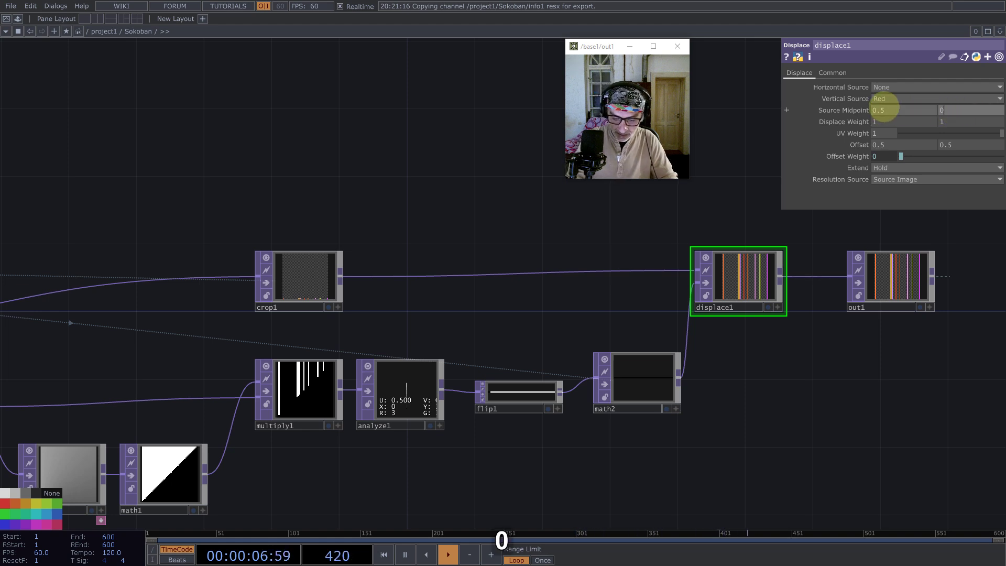
{"action": "key", "text": "Return"}
{"action": "scroll", "coordinate": [797, 292], "scroll_direction": "up", "scroll_amount": 5}
{"action": "left_click", "coordinate": [891, 168]}
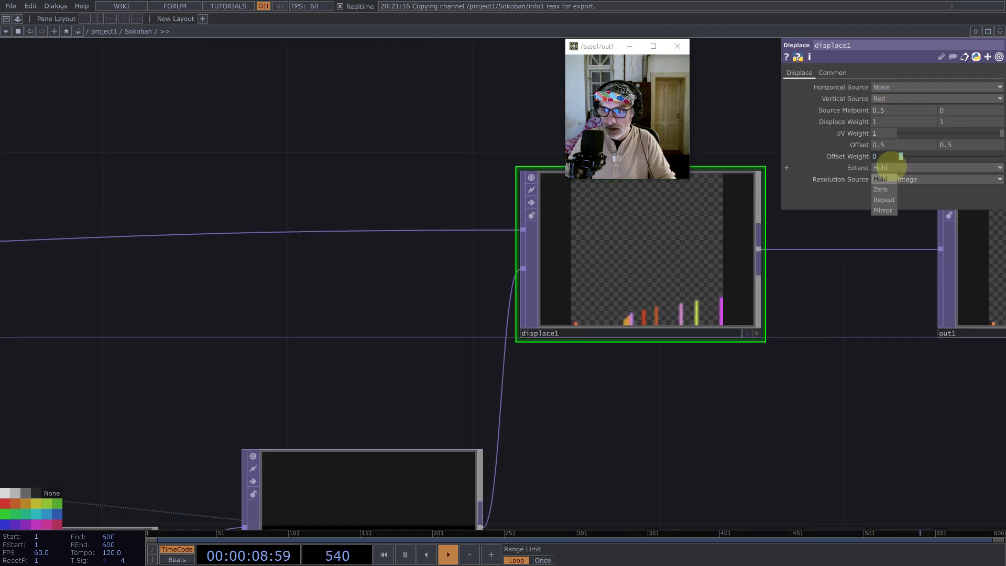
{"action": "left_click", "coordinate": [882, 189]}
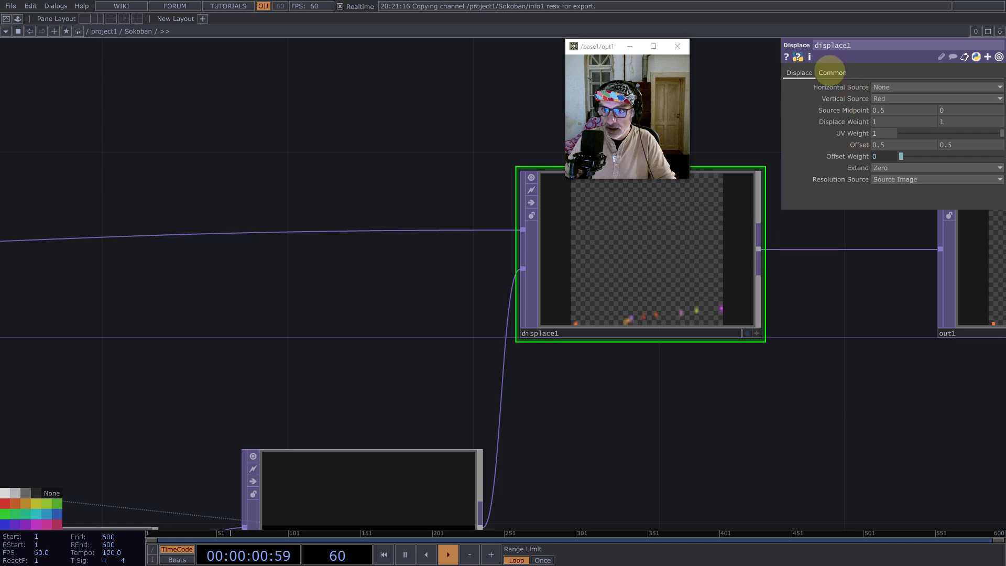
- Set displace1's Input and Viewer Smoothness to Nearest Pixel
{"action": "left_click", "coordinate": [832, 73]}
{"action": "left_click", "coordinate": [890, 144]}
{"action": "left_click", "coordinate": [893, 166]}
{"action": "left_click", "coordinate": [900, 168]}
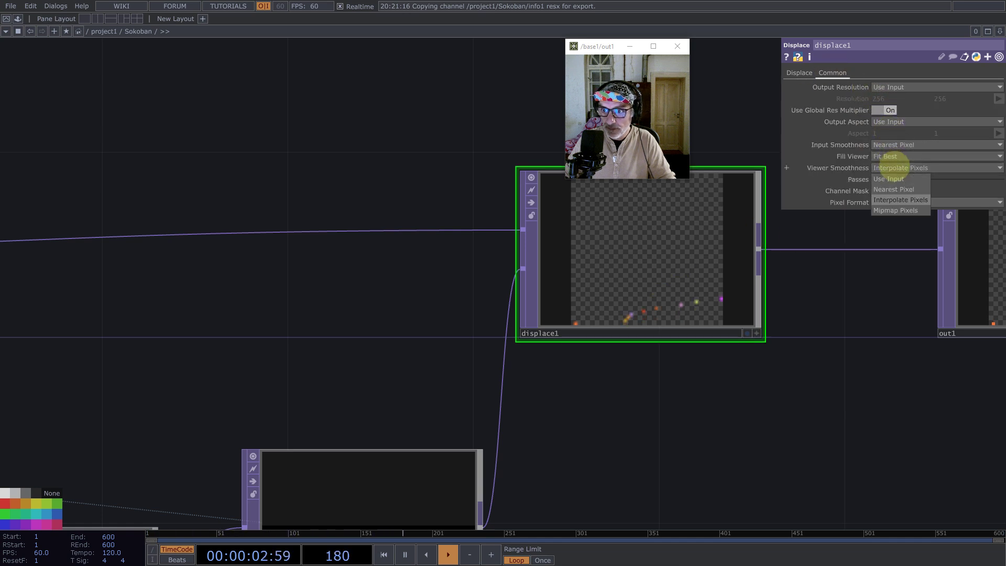
{"action": "left_click", "coordinate": [894, 189]}
{"action": "scroll", "coordinate": [602, 320], "scroll_direction": "up", "scroll_amount": 5}
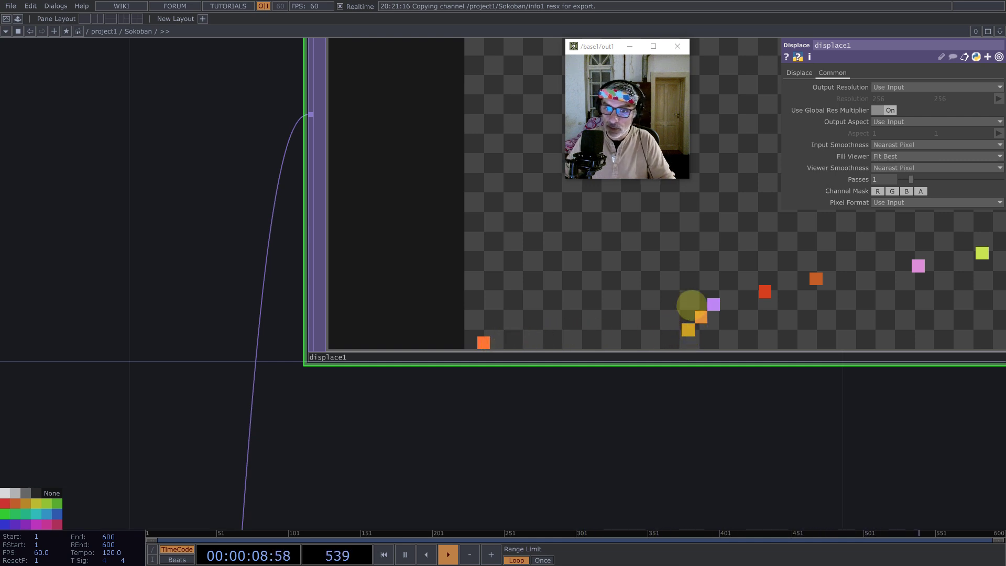
- Move displace1 right and out1 far to the right of it
{"action": "scroll", "coordinate": [347, 247], "scroll_direction": "down", "scroll_amount": 6}
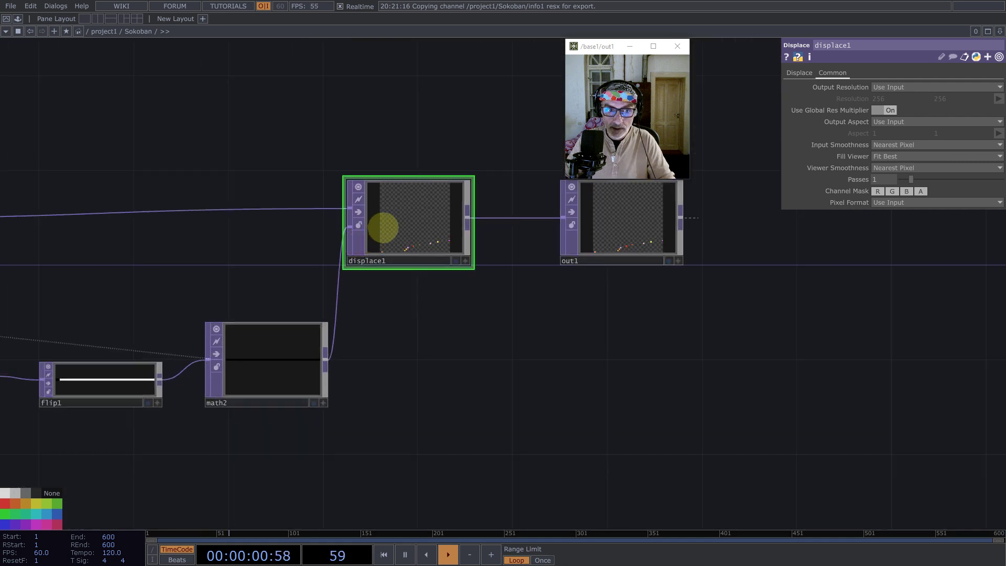
{"action": "left_click_drag", "start_coordinate": [383, 227], "coordinate": [494, 225]}
{"action": "scroll", "coordinate": [577, 228], "scroll_direction": "down", "scroll_amount": 3}
{"action": "left_click_drag", "start_coordinate": [580, 231], "coordinate": [876, 245]}
{"action": "left_click_drag", "start_coordinate": [513, 231], "coordinate": [532, 253]}
{"action": "scroll", "coordinate": [532, 254], "scroll_direction": "up", "scroll_amount": 4}
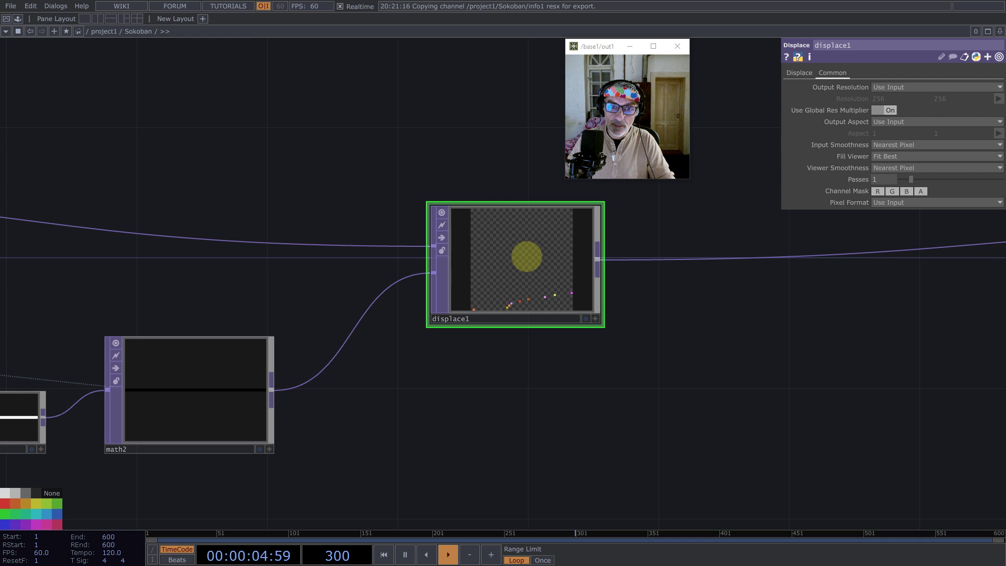
{"action": "scroll", "coordinate": [527, 276], "scroll_direction": "up", "scroll_amount": 5}
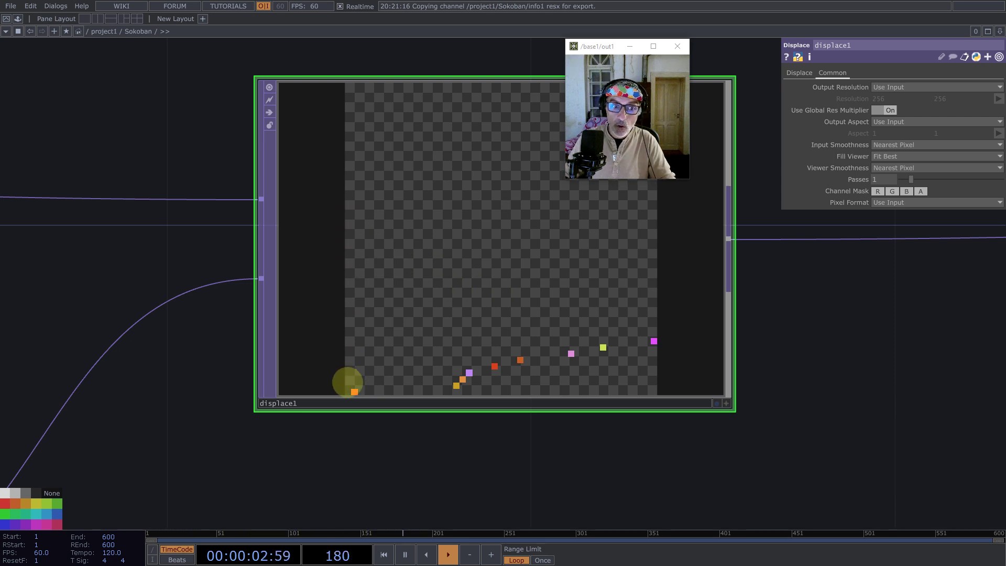
{"action": "scroll", "coordinate": [370, 211], "scroll_direction": "down", "scroll_amount": 5}
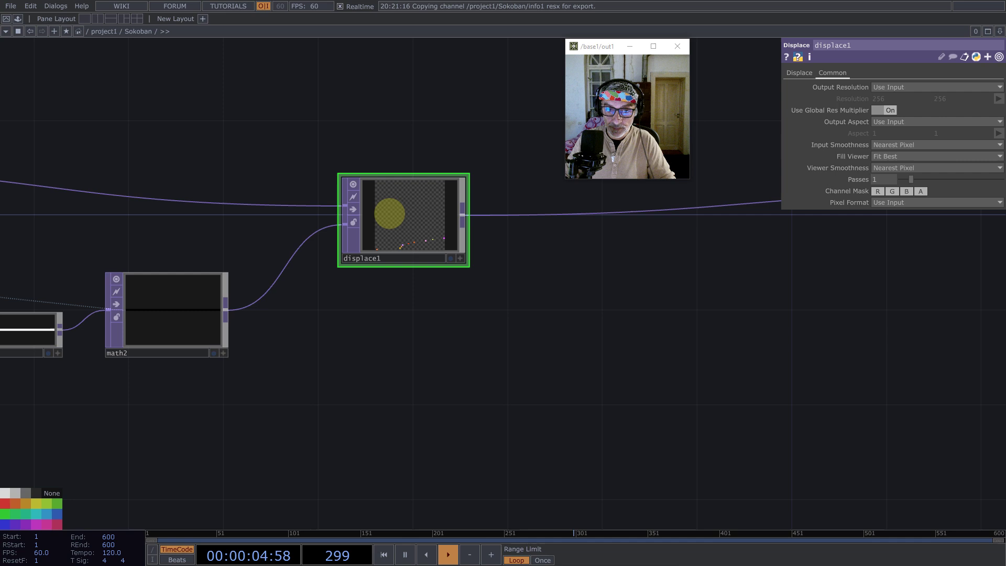
- Bring up the OP Create Dialog from displace1's output
{"action": "middle_click", "coordinate": [464, 215]}
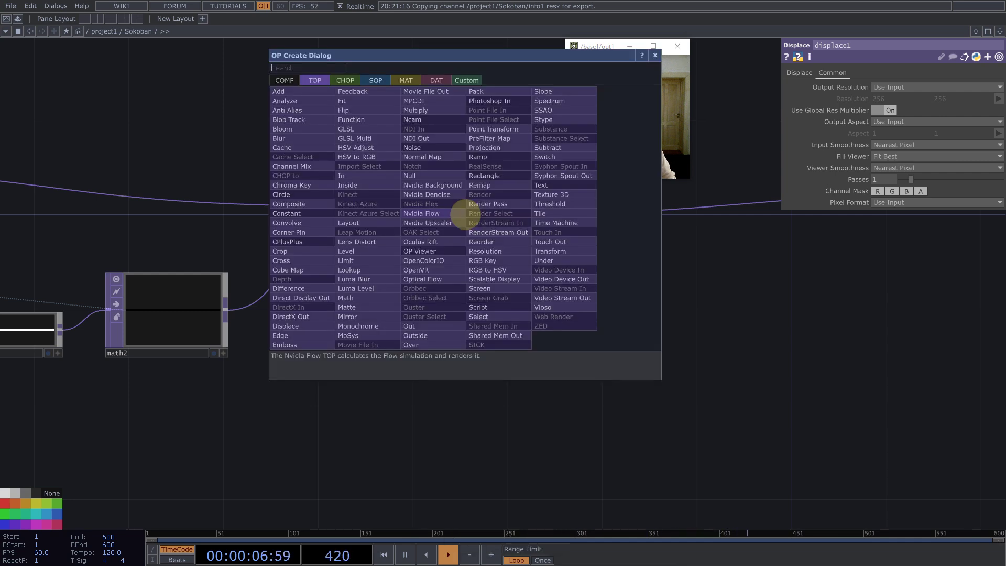
{"action": "key", "text": "Escape"}
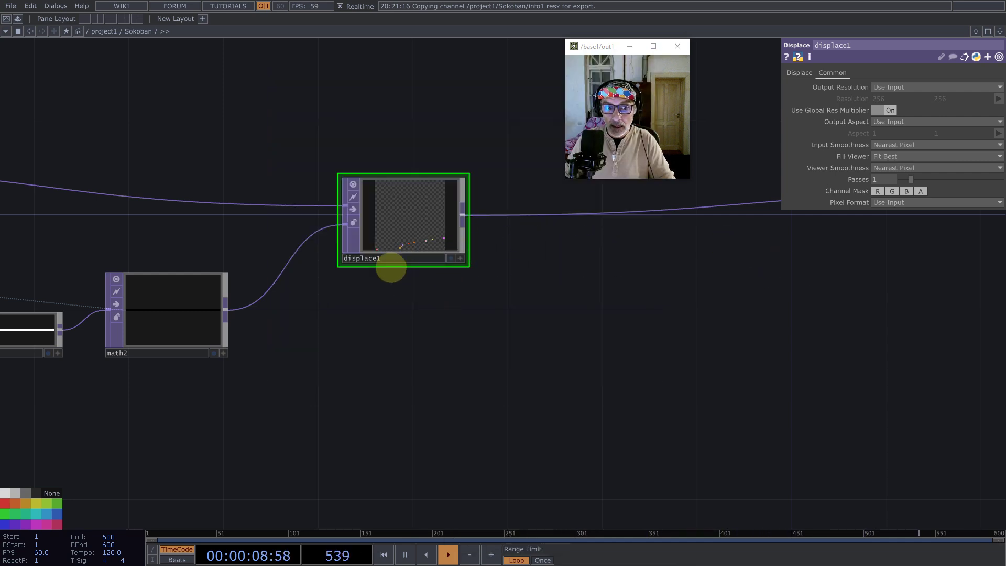
{"action": "scroll", "coordinate": [374, 249], "scroll_direction": "up", "scroll_amount": 5}
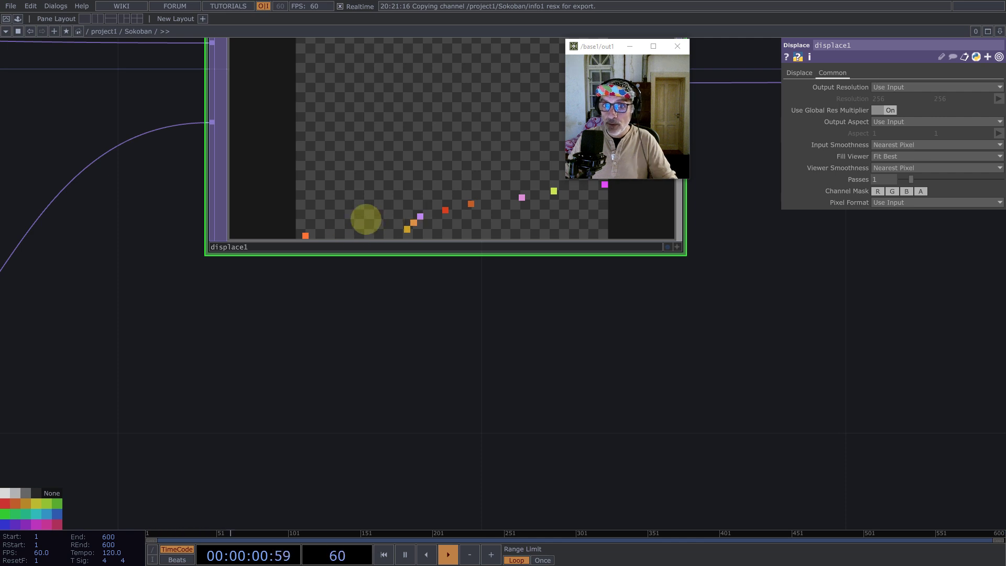
{"action": "scroll", "coordinate": [372, 221], "scroll_direction": "down", "scroll_amount": 5}
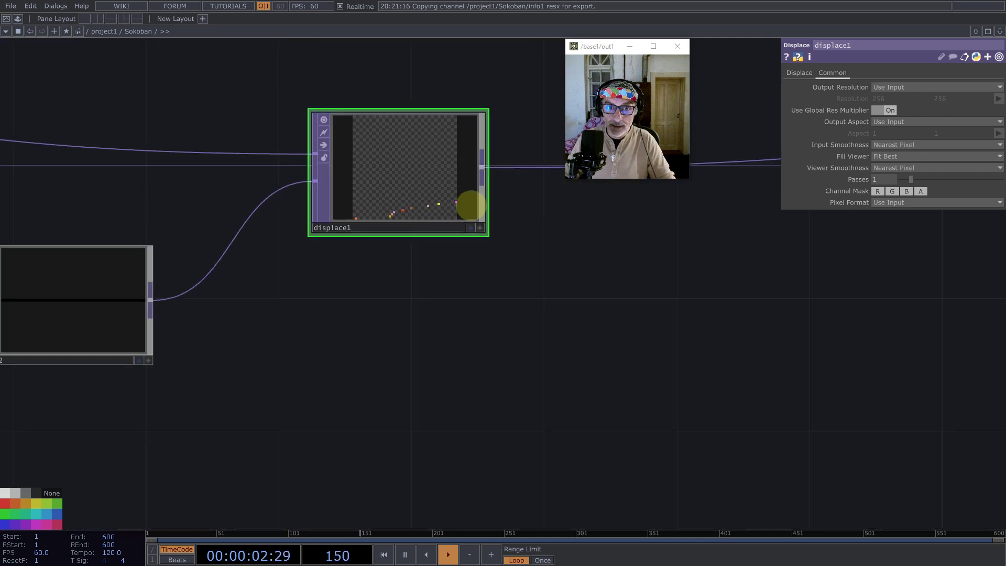
{"action": "middle_click", "coordinate": [484, 168]}
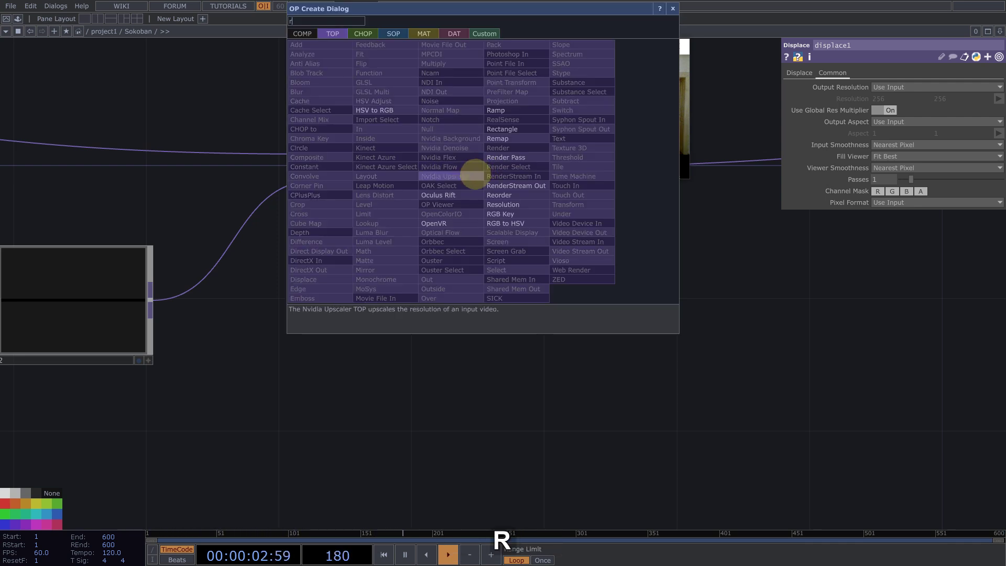
- Add a reorder2 TOP after displace1 mapping alpha to red, outputting 32-bit float (Mono)
{"action": "left_click", "coordinate": [516, 196]}
{"action": "left_click", "coordinate": [606, 274]}
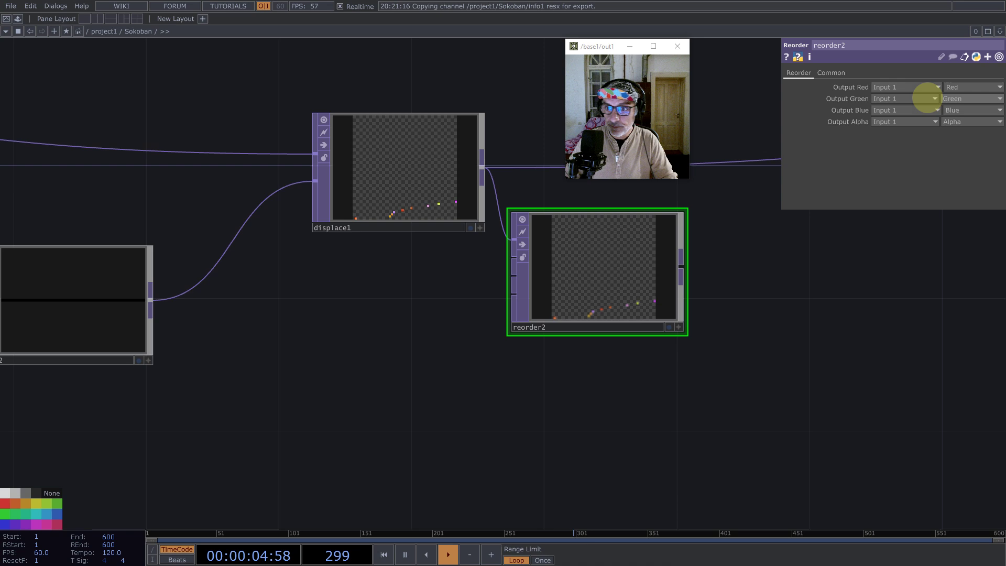
{"action": "left_click", "coordinate": [951, 87]}
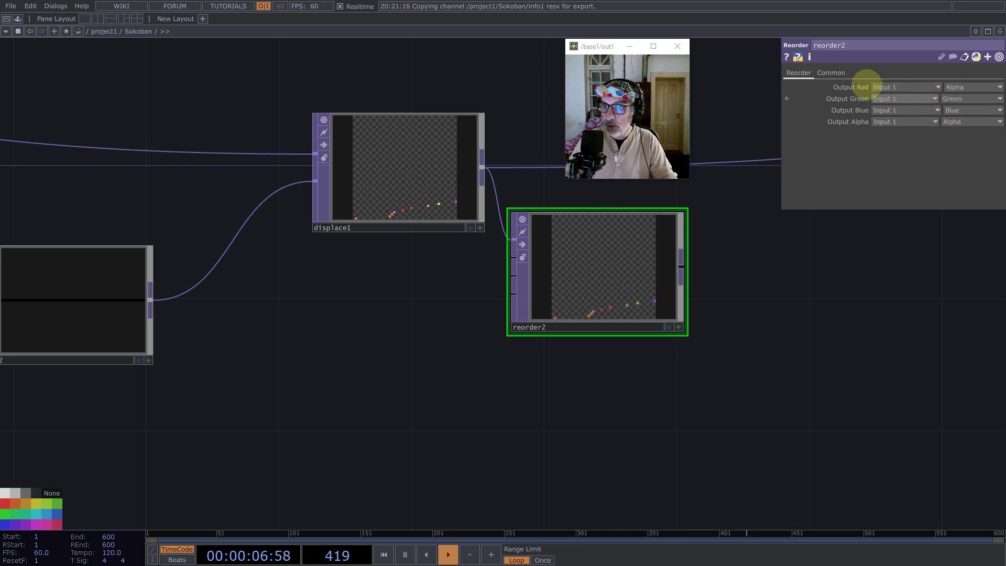
{"action": "left_click", "coordinate": [831, 73]}
{"action": "left_click", "coordinate": [904, 202]}
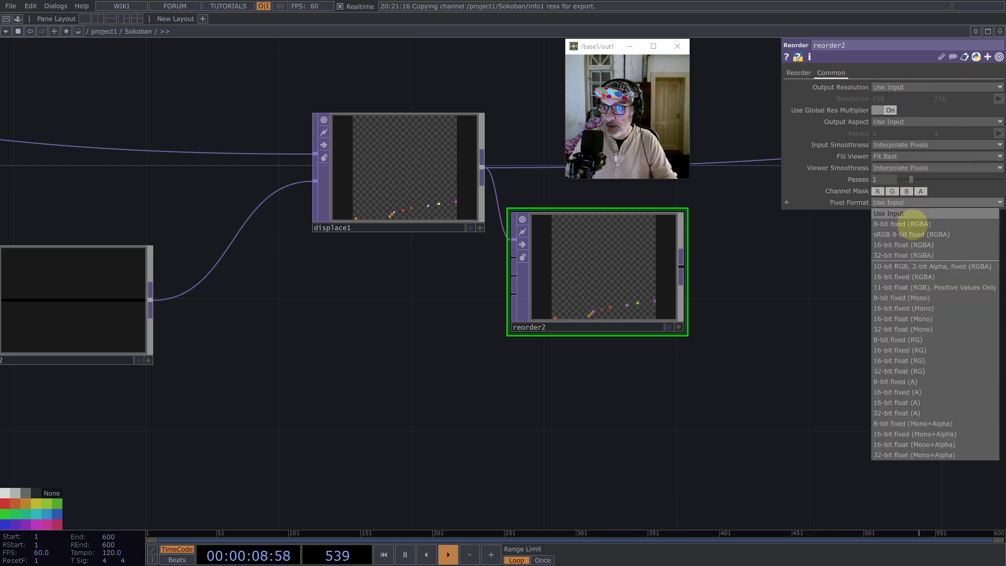
{"action": "left_click", "coordinate": [921, 330]}
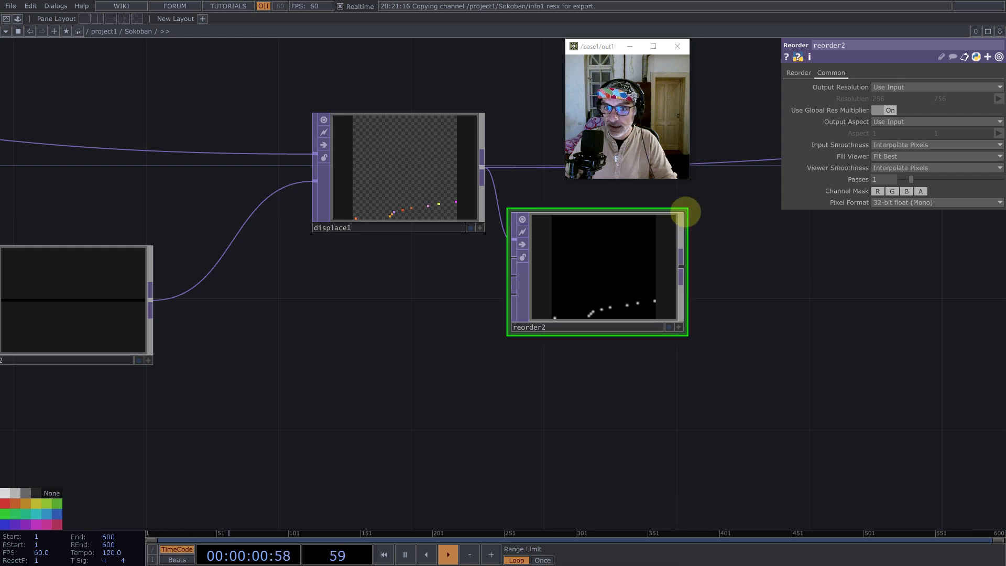
{"action": "left_click_drag", "start_coordinate": [681, 209], "coordinate": [681, 189]}
- Set reorder2's Input and Viewer Smoothness to Nearest Pixel
{"action": "left_click", "coordinate": [894, 145]}
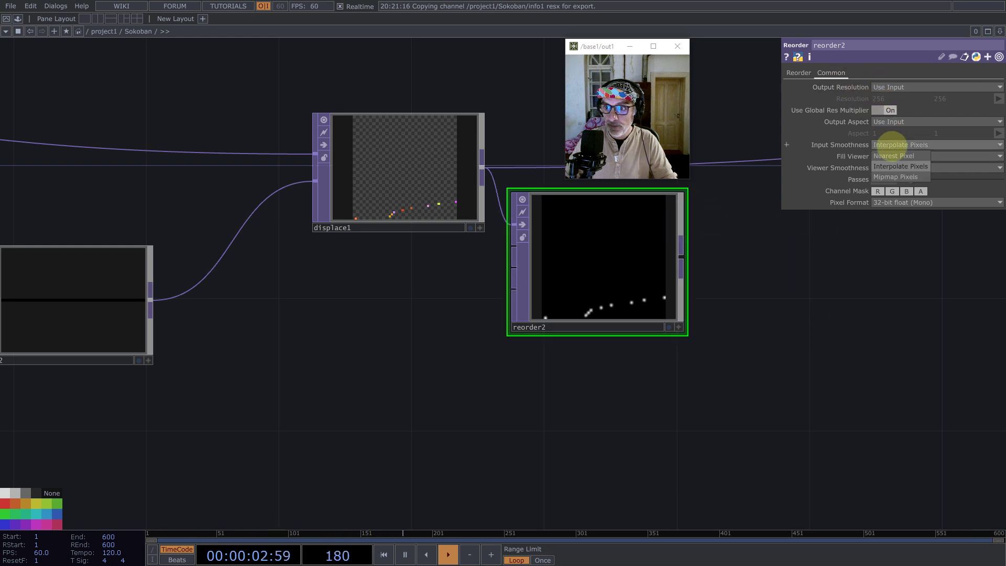
{"action": "left_click", "coordinate": [894, 149]}
{"action": "left_click", "coordinate": [894, 167]}
{"action": "left_click", "coordinate": [894, 173]}
{"action": "left_click_drag", "start_coordinate": [597, 262], "coordinate": [663, 292]}
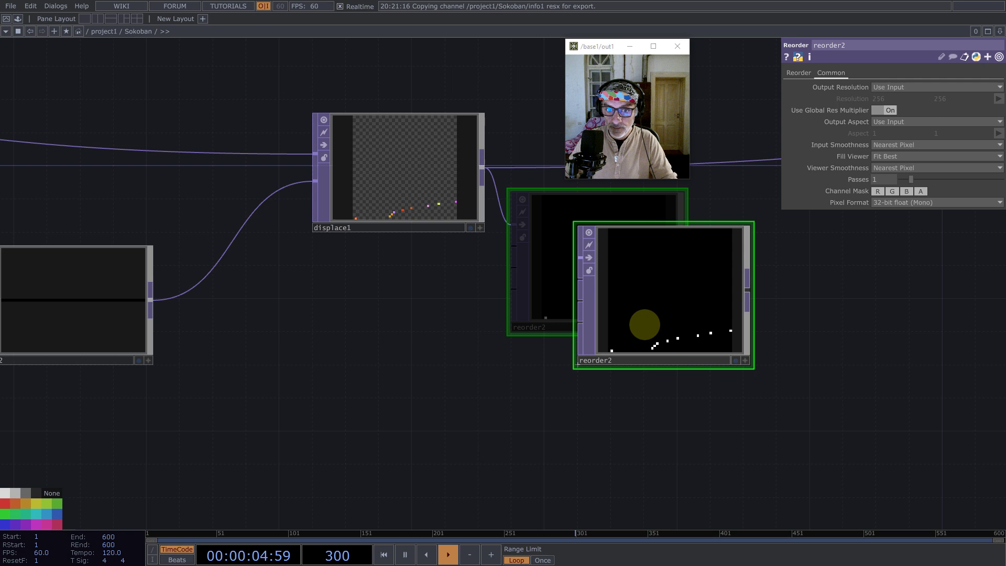
{"action": "left_click_drag", "start_coordinate": [367, 419], "coordinate": [236, 351]}
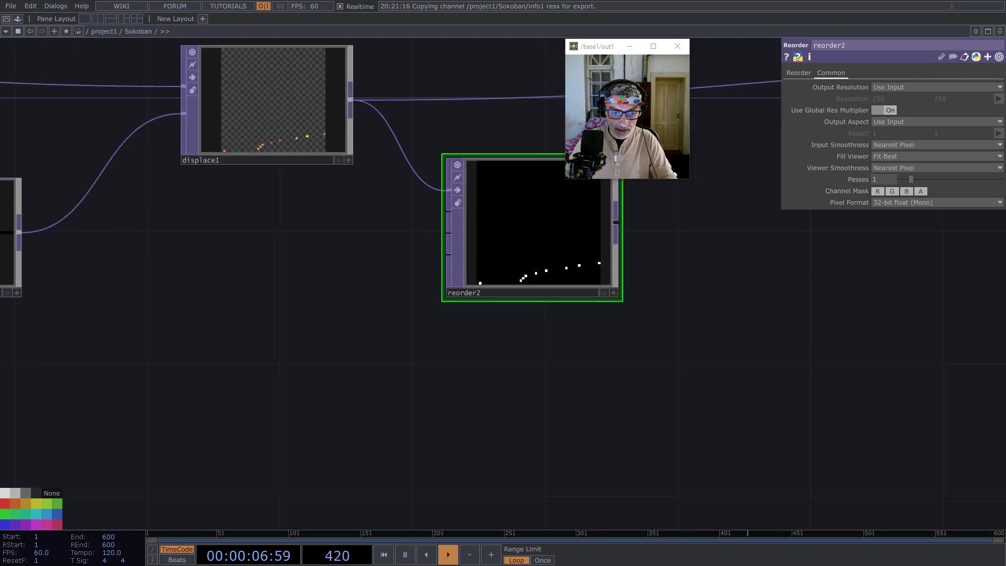
- Add a Ramp TOP, ramp2, wired after reorder2
{"action": "middle_click", "coordinate": [613, 220]}
{"action": "type", "text": "ram"}
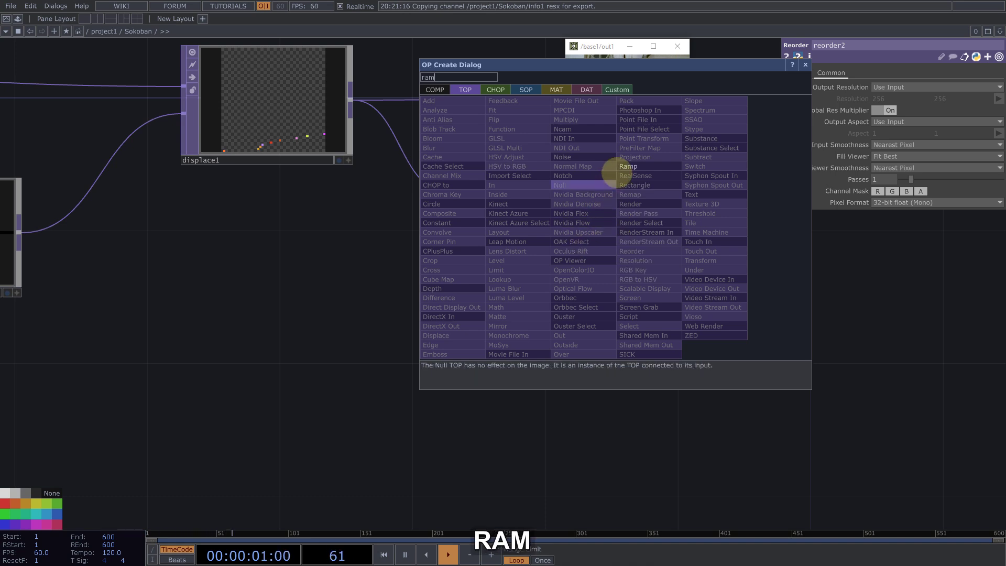
{"action": "left_click", "coordinate": [628, 166]}
{"action": "left_click", "coordinate": [755, 329]}
{"action": "key", "text": "shift+h"}
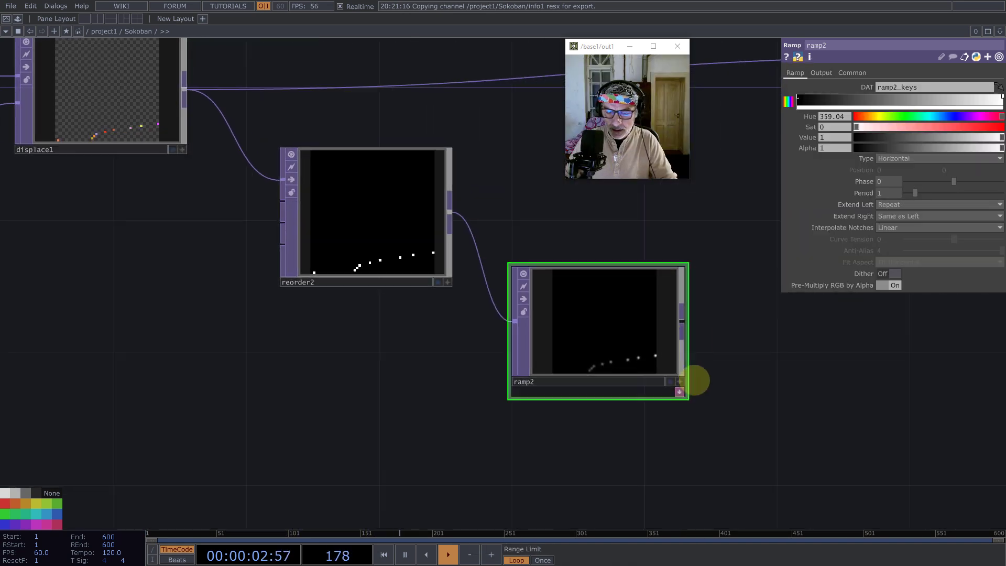
- Set ramp2's Input and Viewer Smoothness to Nearest Pixel
{"action": "left_click", "coordinate": [853, 73]}
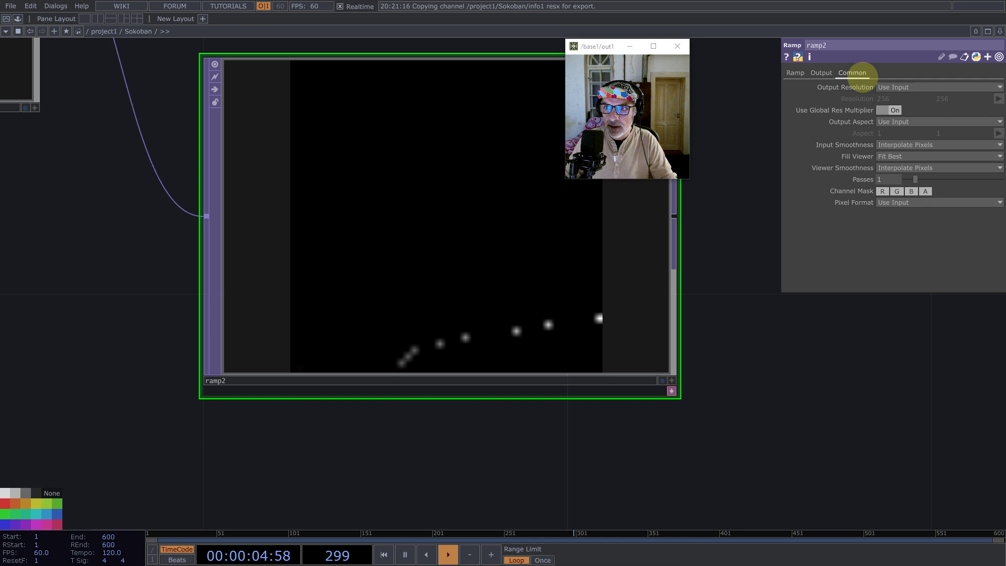
{"action": "left_click", "coordinate": [897, 145]}
{"action": "left_click", "coordinate": [898, 156]}
{"action": "left_click", "coordinate": [897, 167]}
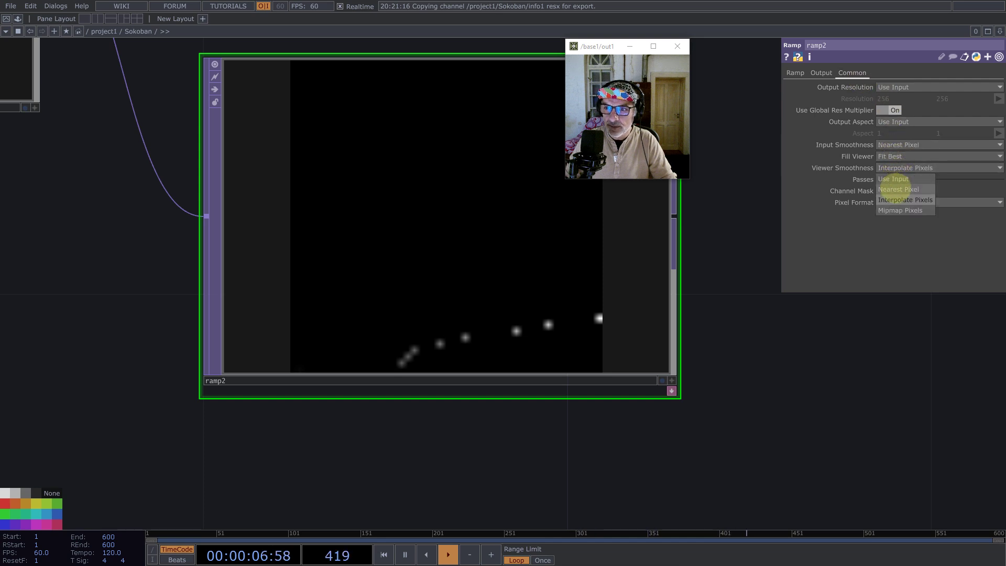
{"action": "left_click", "coordinate": [898, 189]}
{"action": "scroll", "coordinate": [458, 367], "scroll_direction": "down", "scroll_amount": 5}
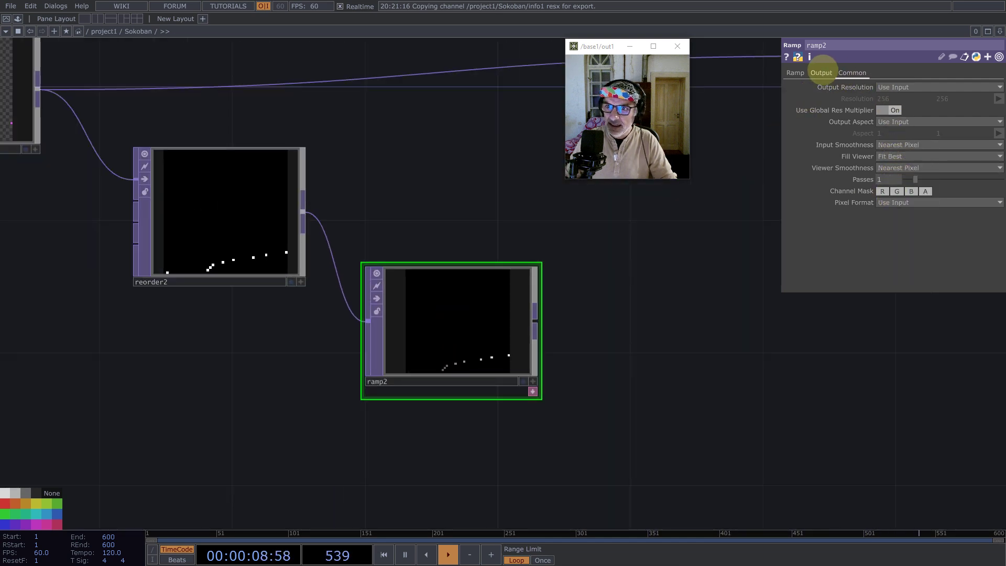
- Set Combine with Input to Set Resolution Only and show pixel values in ramp2's viewer
{"action": "left_click", "coordinate": [821, 73]}
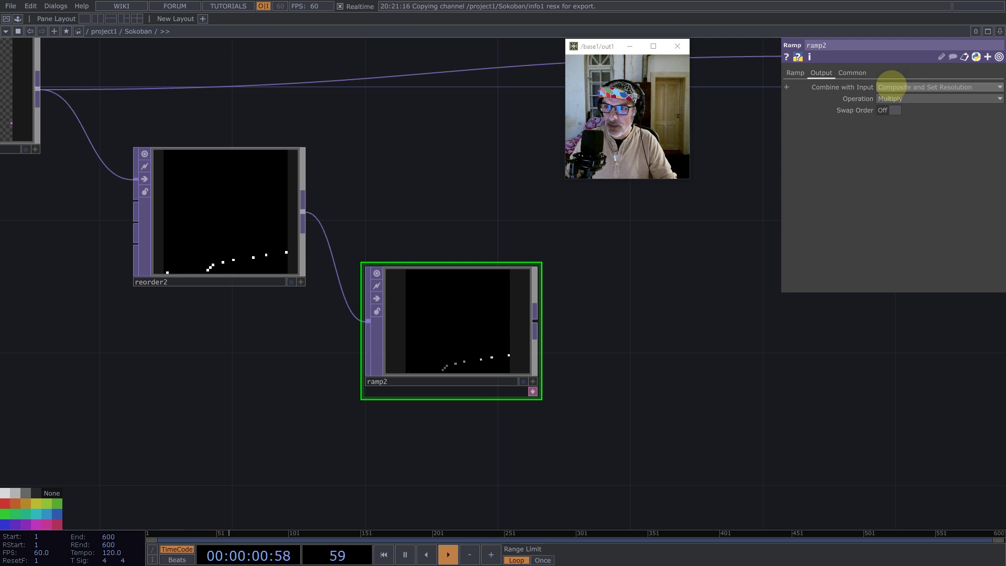
{"action": "left_click", "coordinate": [891, 87]}
{"action": "left_click", "coordinate": [891, 97]}
{"action": "scroll", "coordinate": [401, 379], "scroll_direction": "up", "scroll_amount": 2}
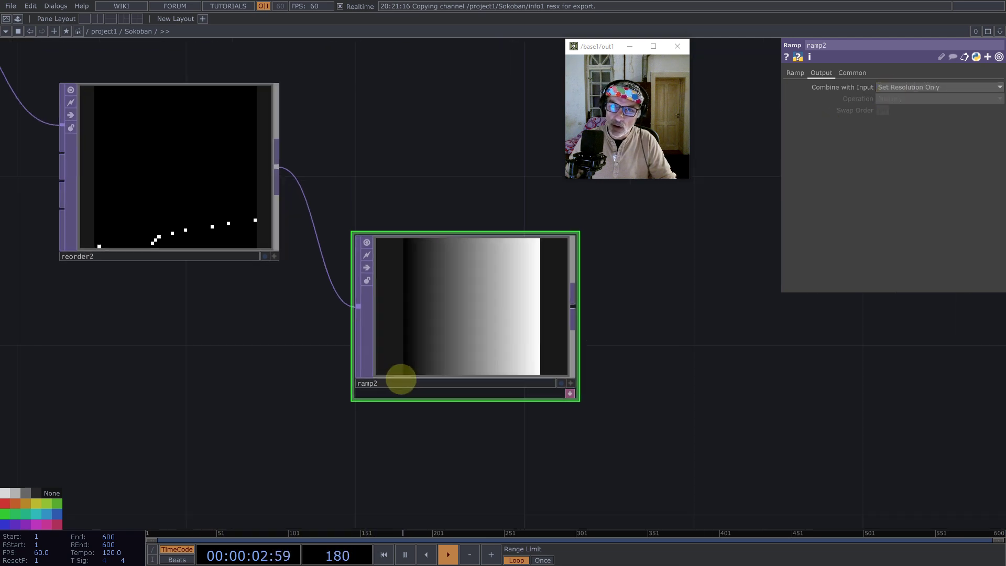
{"action": "scroll", "coordinate": [400, 378], "scroll_direction": "up", "scroll_amount": 1}
{"action": "scroll", "coordinate": [376, 384], "scroll_direction": "up", "scroll_amount": 3}
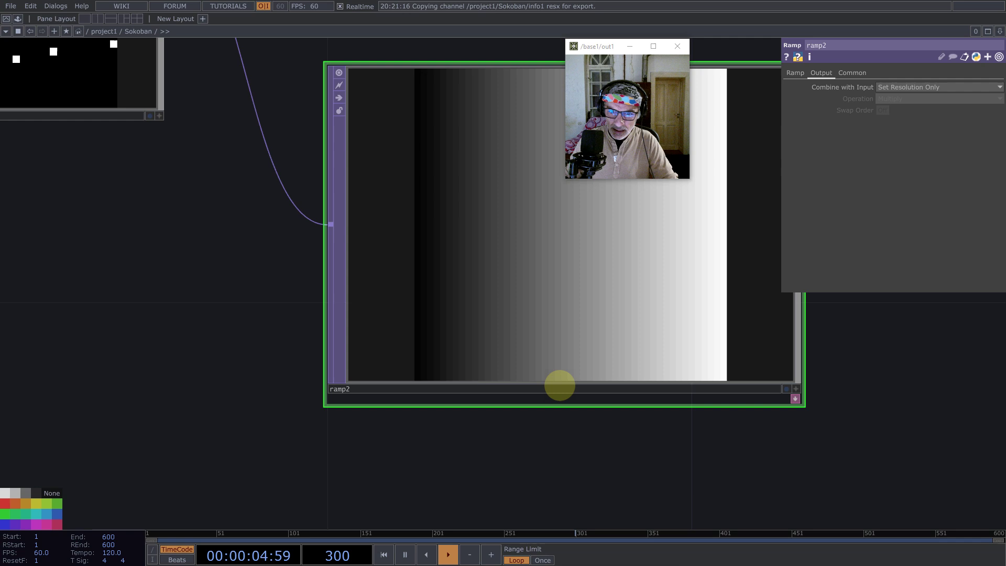
{"action": "scroll", "coordinate": [559, 385], "scroll_direction": "down", "scroll_amount": 3}
{"action": "scroll", "coordinate": [472, 414], "scroll_direction": "up", "scroll_amount": 1}
{"action": "scroll", "coordinate": [472, 414], "scroll_direction": "up", "scroll_amount": 3}
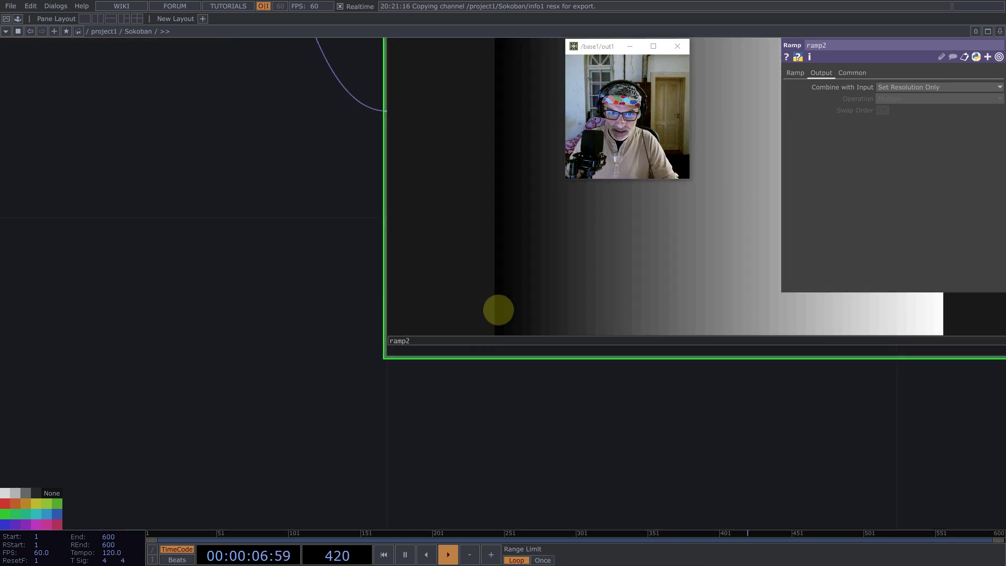
{"action": "right_click", "coordinate": [498, 308]}
{"action": "left_click", "coordinate": [507, 284]}
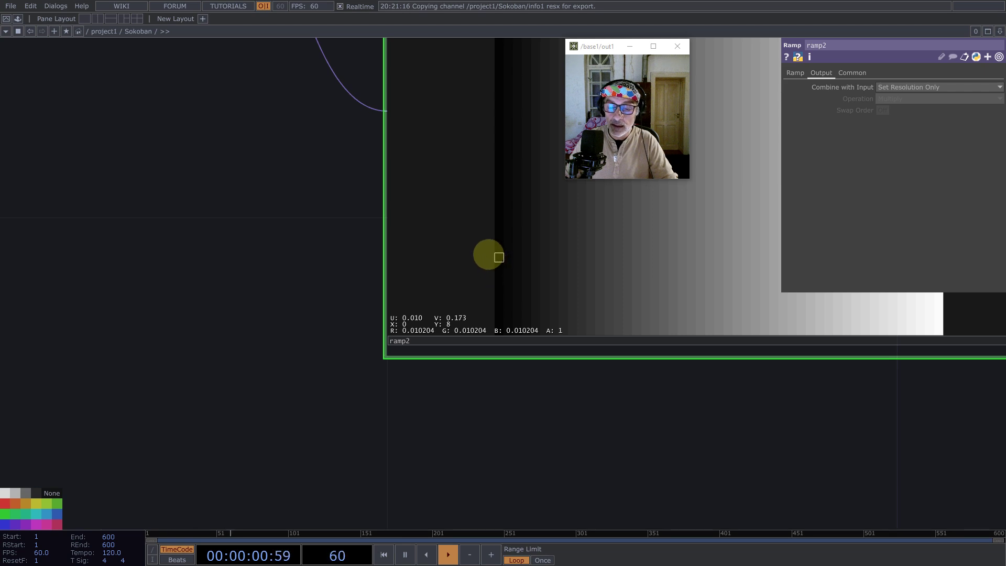
- Add a Math TOP, math3, right after ramp2
{"action": "scroll", "coordinate": [396, 278], "scroll_direction": "down", "scroll_amount": 5}
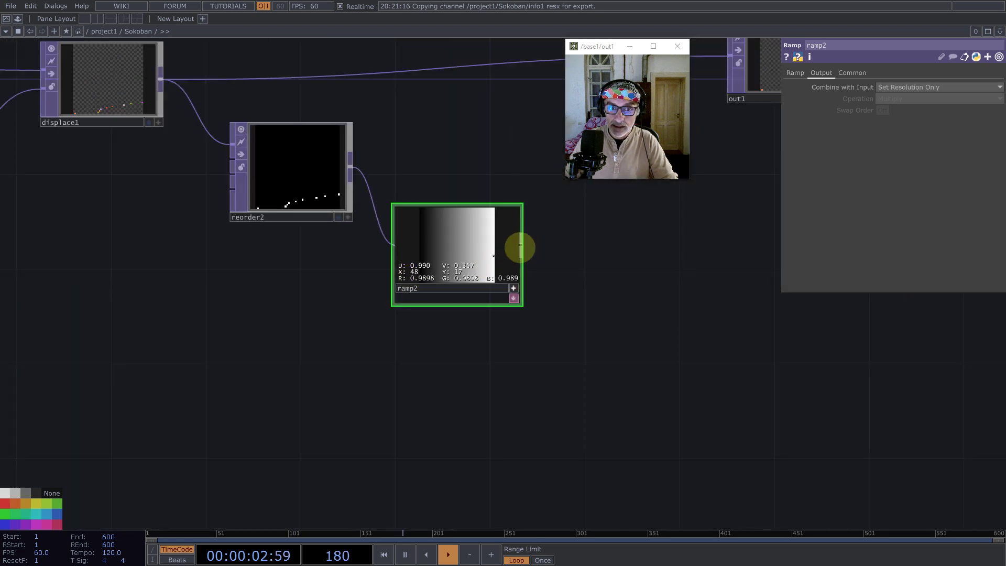
{"action": "middle_click", "coordinate": [520, 245]}
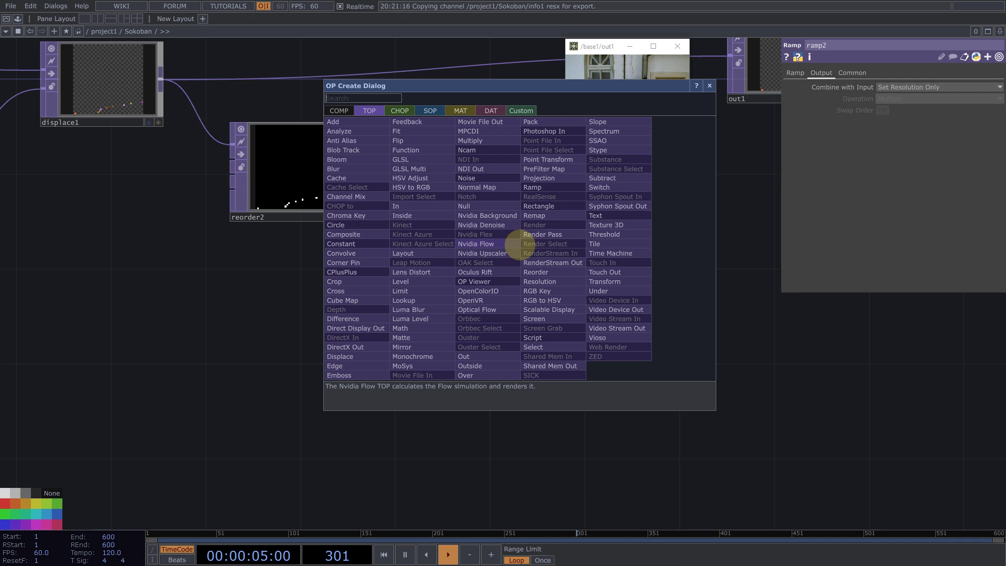
{"action": "type", "text": "mat"}
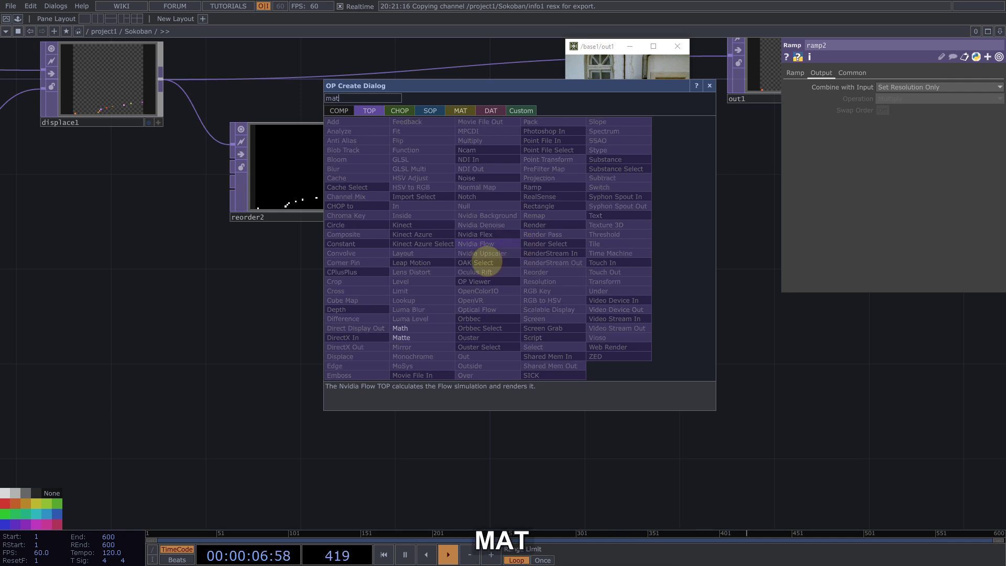
{"action": "left_click", "coordinate": [399, 328]}
{"action": "left_click", "coordinate": [596, 244]}
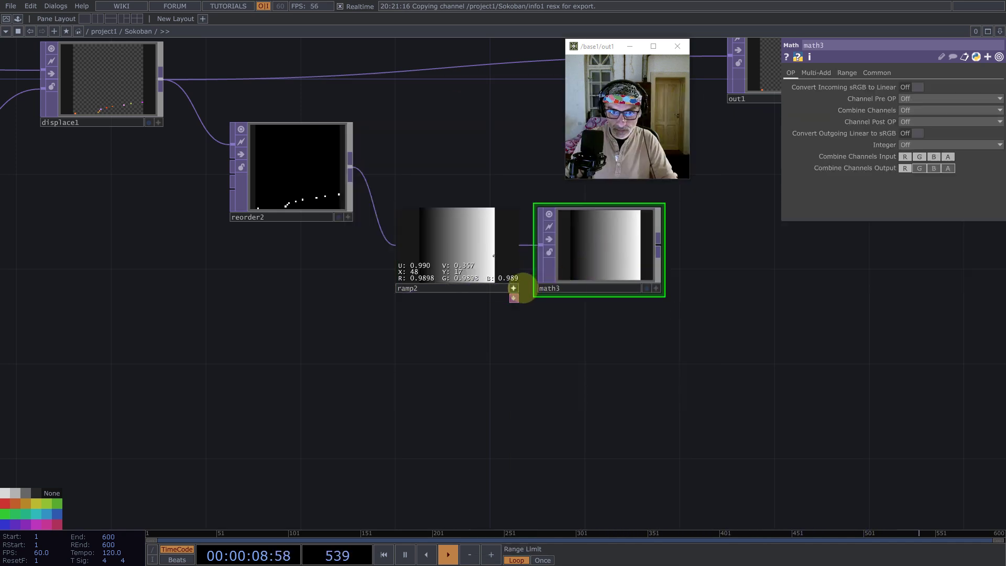
{"action": "key", "text": "h"}
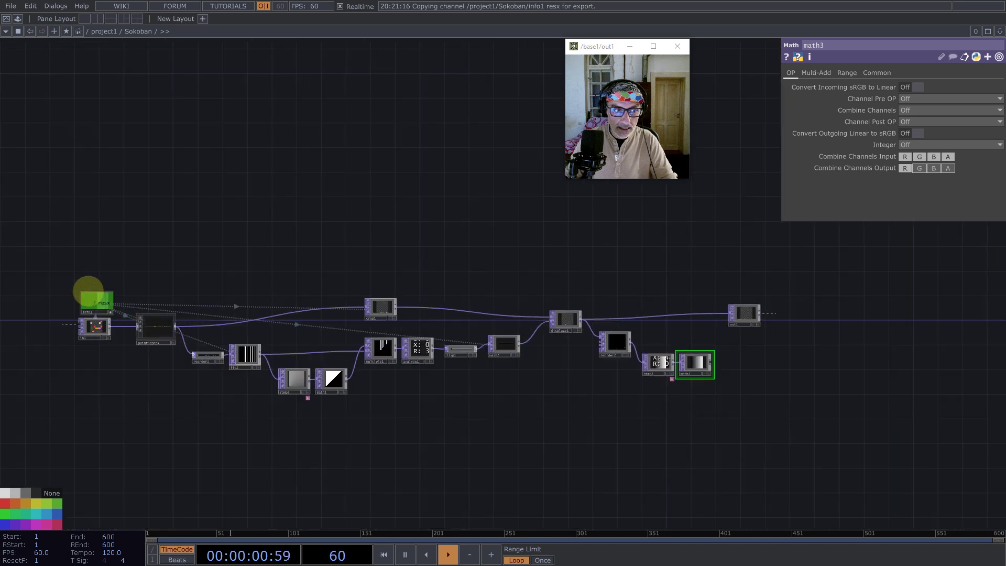
- Set math3's Post-Add to -1/op('info1')['resx']**2/2, about -0.010
{"action": "left_click_drag", "start_coordinate": [816, 74], "coordinate": [911, 107]}
{"action": "left_click", "coordinate": [911, 108]}
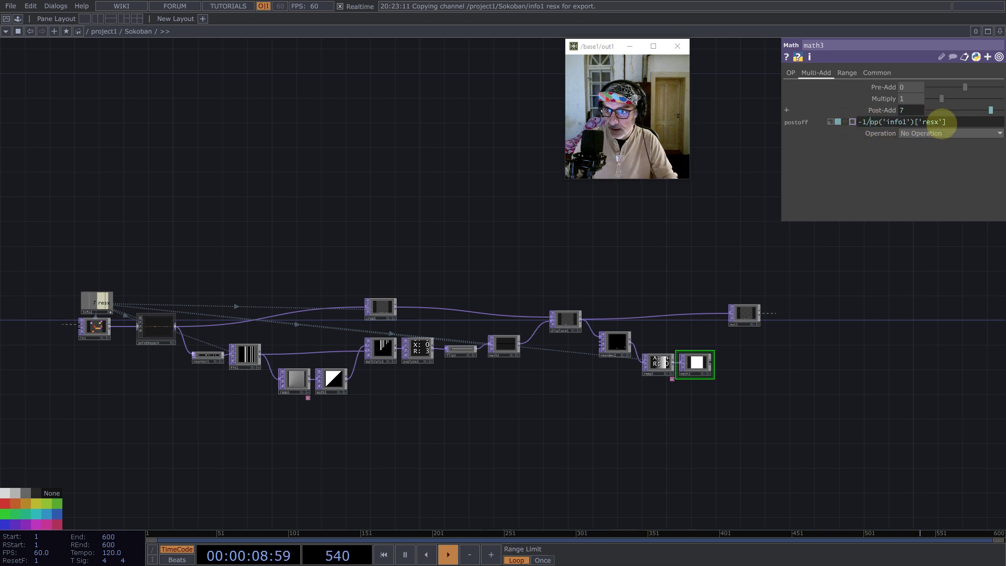
{"action": "type", "text": "**2"}
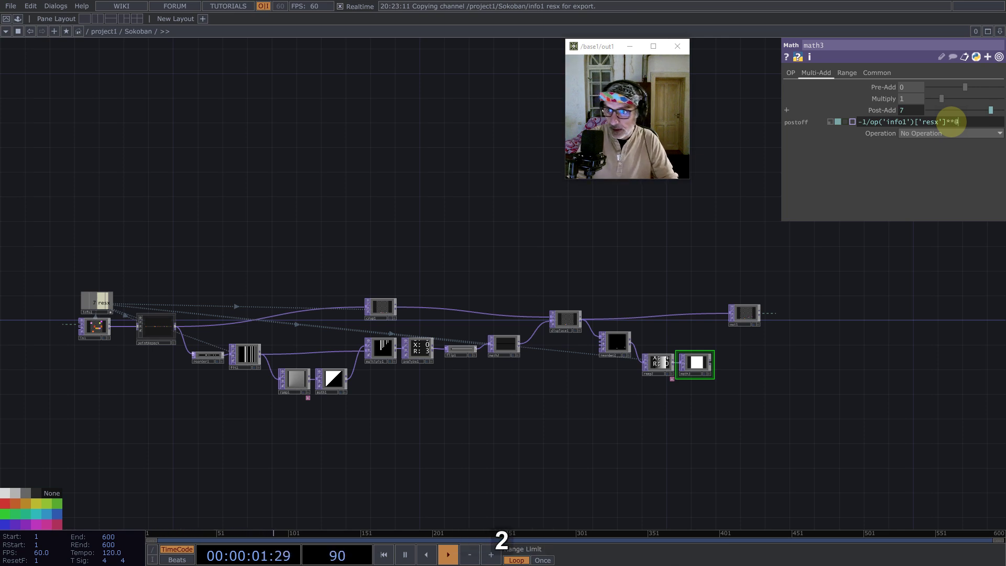
{"action": "key", "text": "BackSpace"}
{"action": "type", "text": "2/2"}
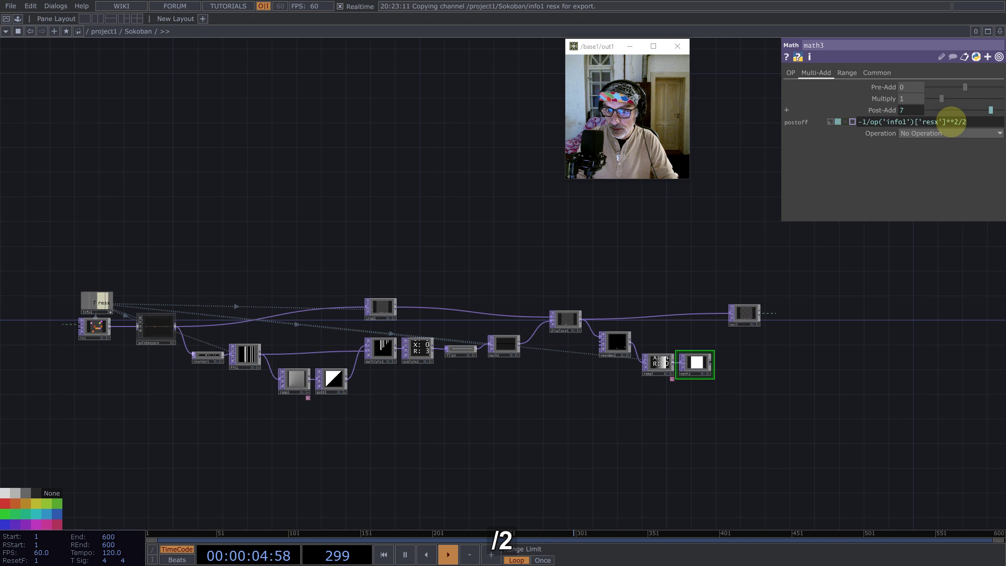
{"action": "scroll", "coordinate": [740, 385], "scroll_direction": "up", "scroll_amount": 5}
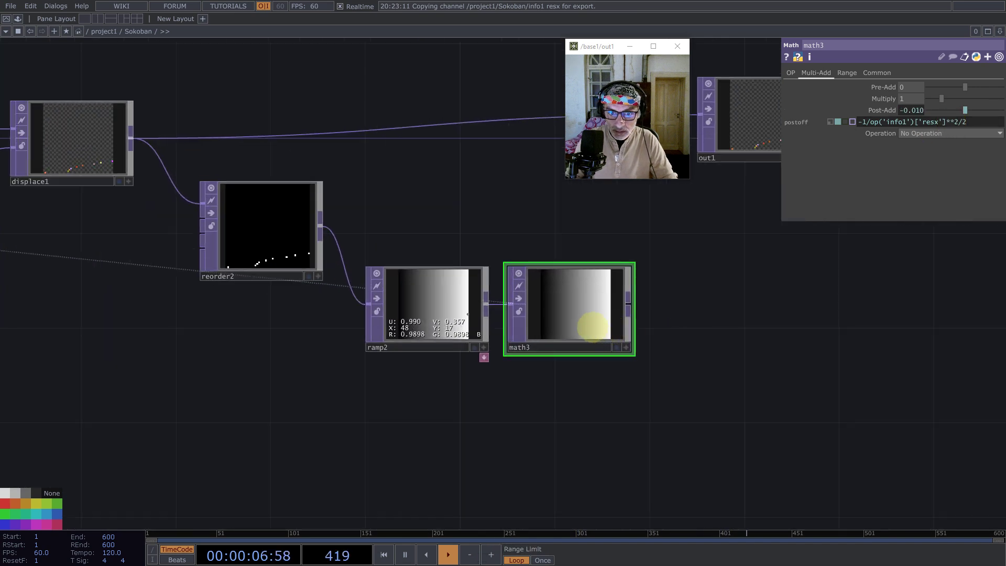
{"action": "scroll", "coordinate": [534, 322], "scroll_direction": "up", "scroll_amount": 2}
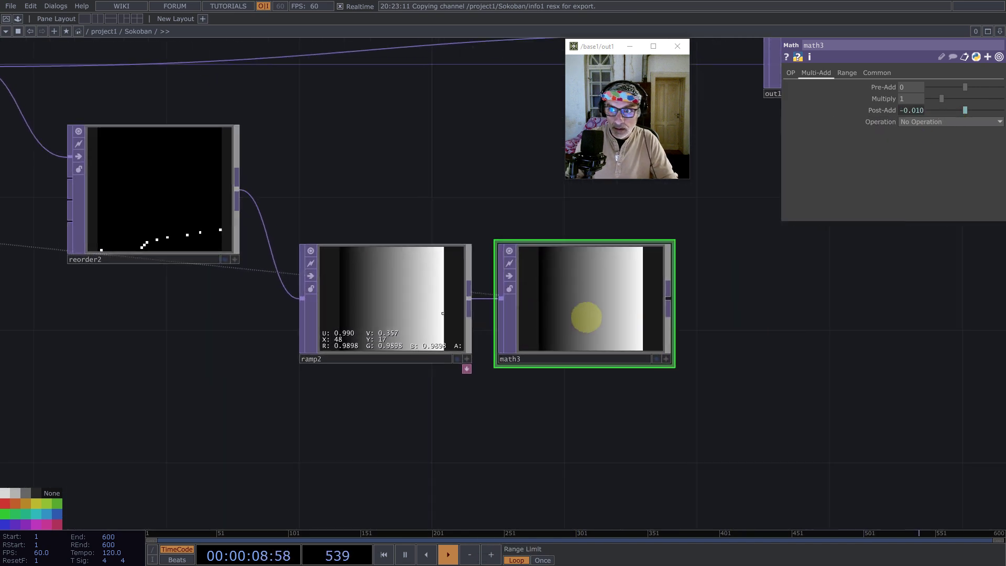
{"action": "scroll", "coordinate": [478, 359], "scroll_direction": "down", "scroll_amount": 4}
- Add a Multiply TOP, multiply2, after math3 and wire reorder2 into it
{"action": "left_click", "coordinate": [446, 329]}
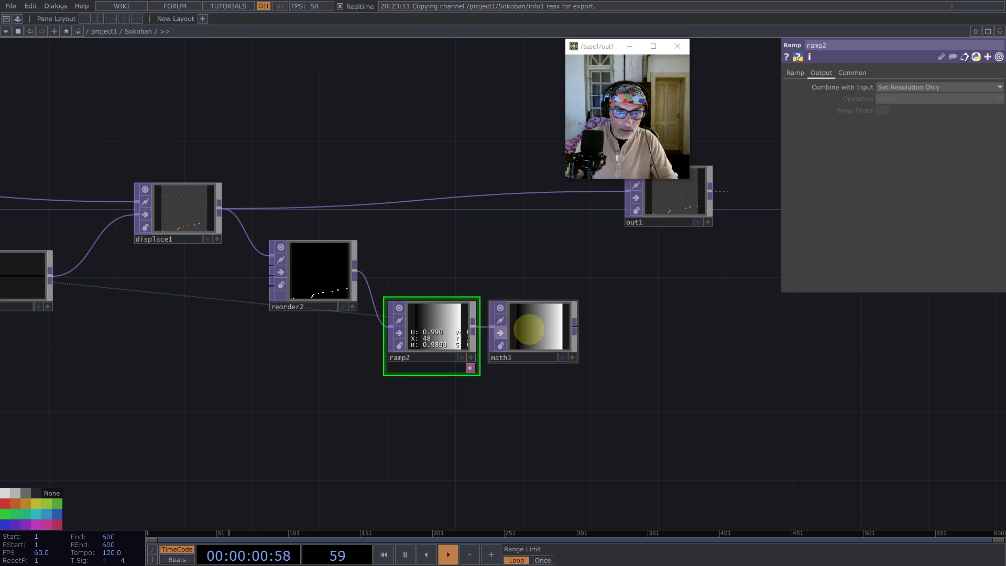
{"action": "middle_click", "coordinate": [574, 327]}
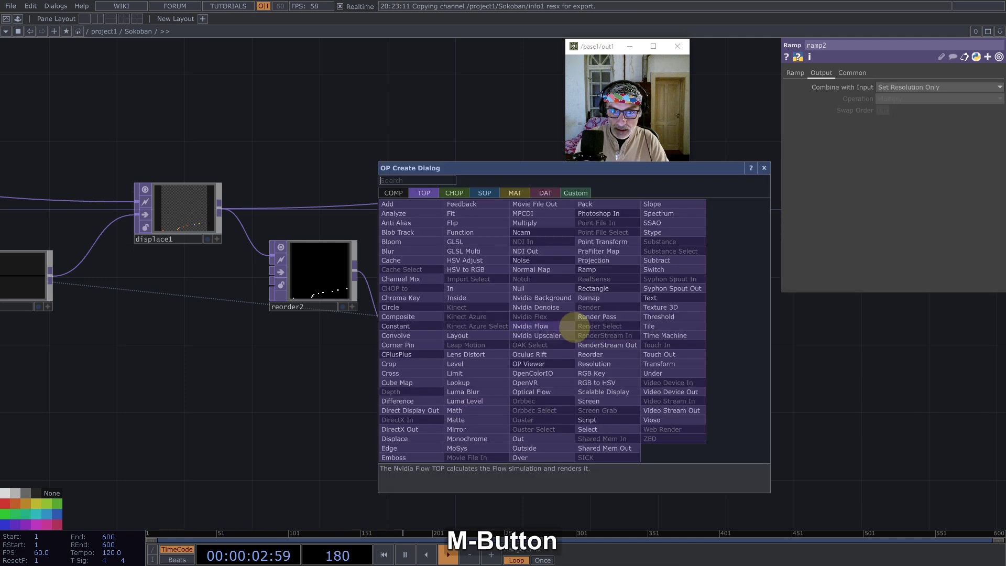
{"action": "type", "text": "m"}
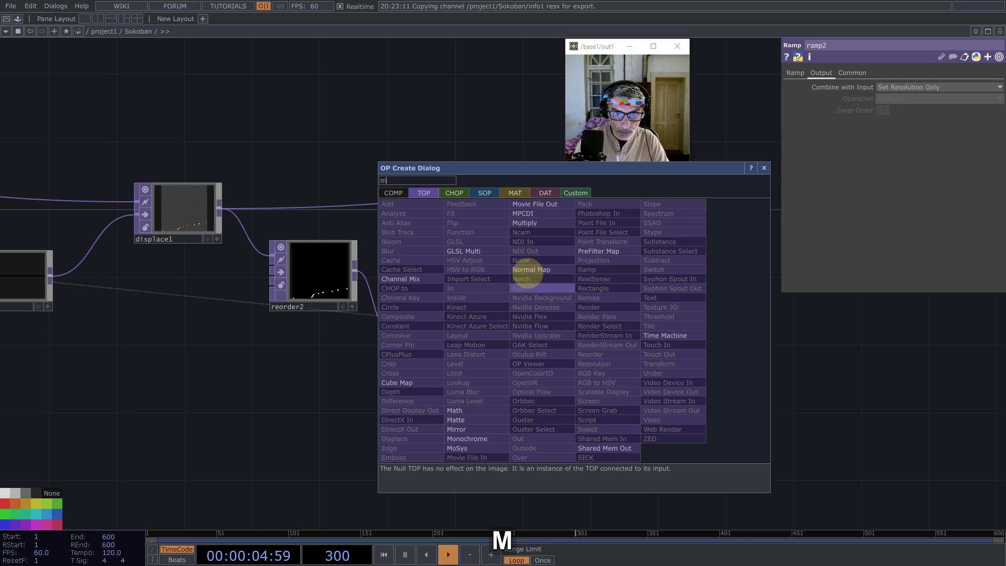
{"action": "left_click", "coordinate": [525, 223]}
{"action": "left_click", "coordinate": [649, 291]}
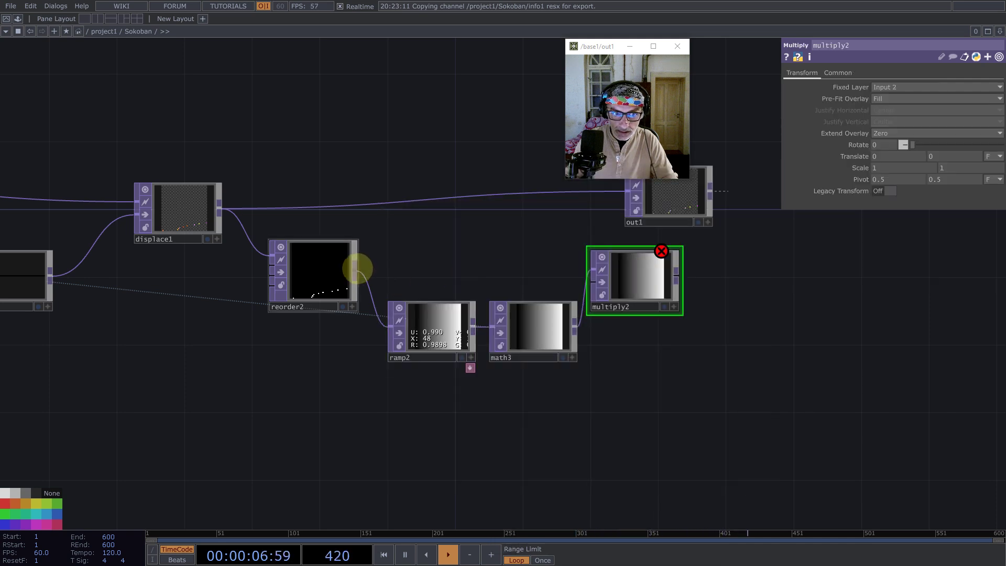
{"action": "left_click_drag", "start_coordinate": [356, 265], "coordinate": [602, 281]}
{"action": "scroll", "coordinate": [730, 285], "scroll_direction": "up", "scroll_amount": 5}
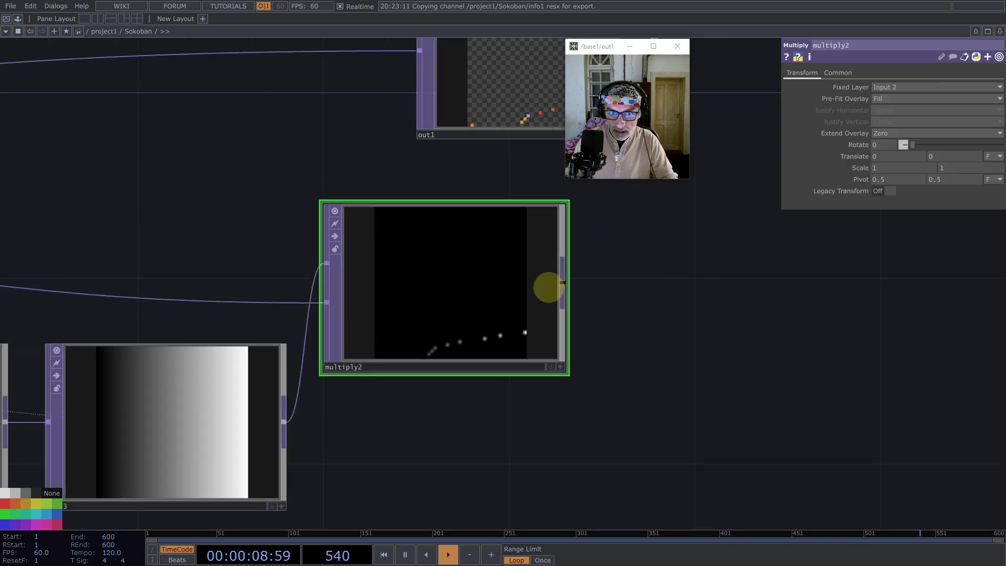
- Add analyze2 after multiply2 with Scope Rows and Operation Maximum Pixel
{"action": "middle_click", "coordinate": [565, 282]}
{"action": "type", "text": "a"}
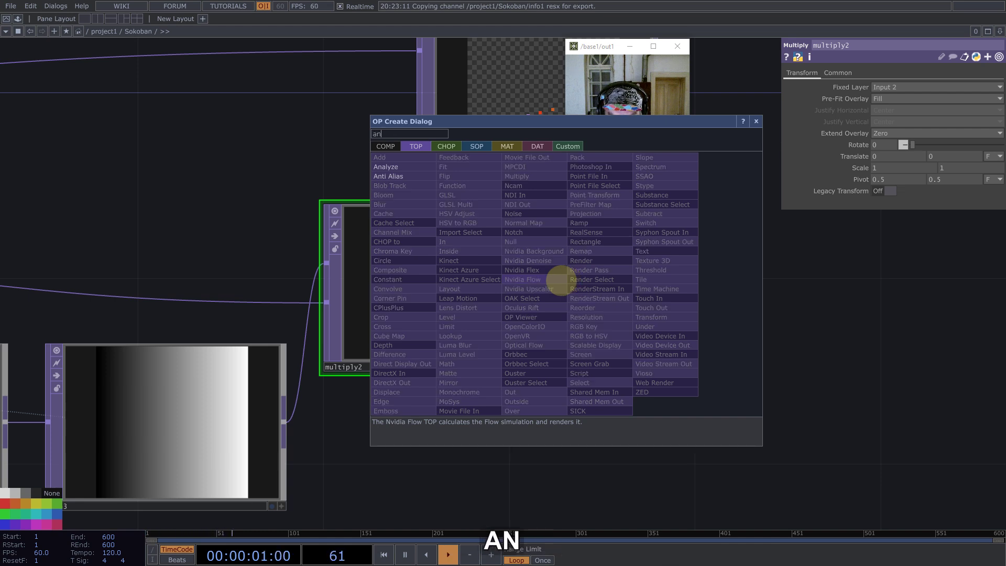
{"action": "type", "text": "n"}
{"action": "left_click", "coordinate": [414, 167]}
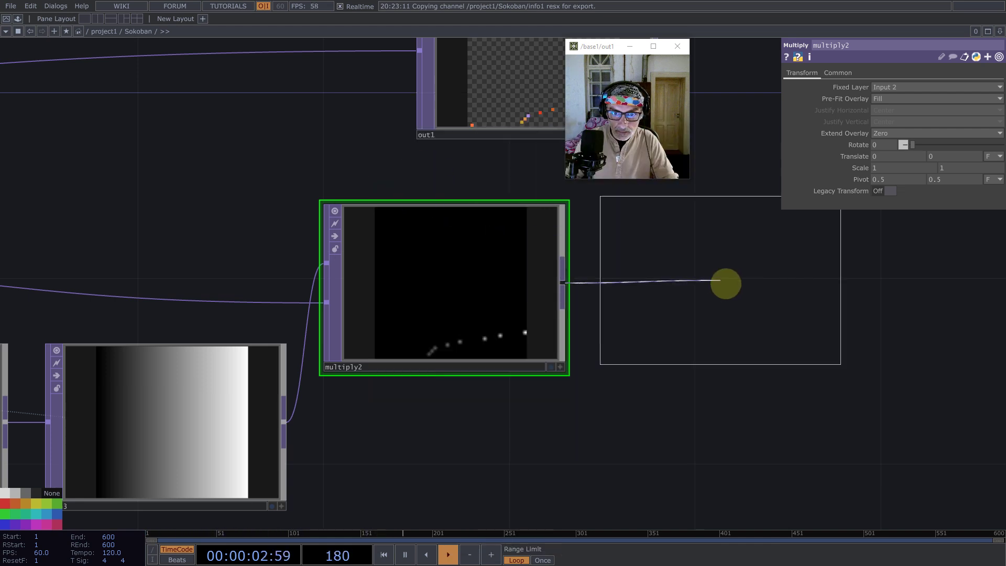
{"action": "left_click", "coordinate": [726, 283]}
{"action": "left_click", "coordinate": [892, 110]}
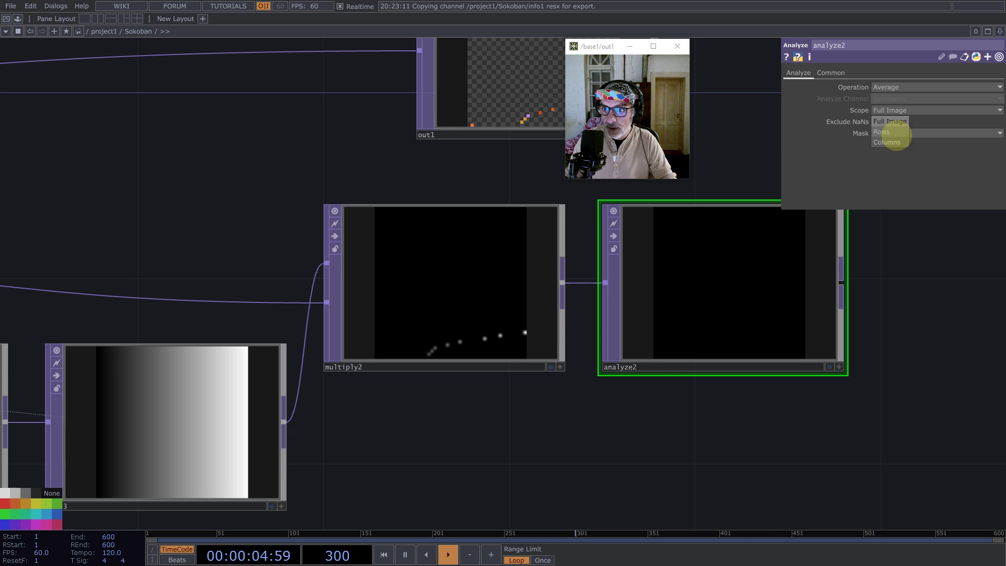
{"action": "left_click", "coordinate": [886, 132]}
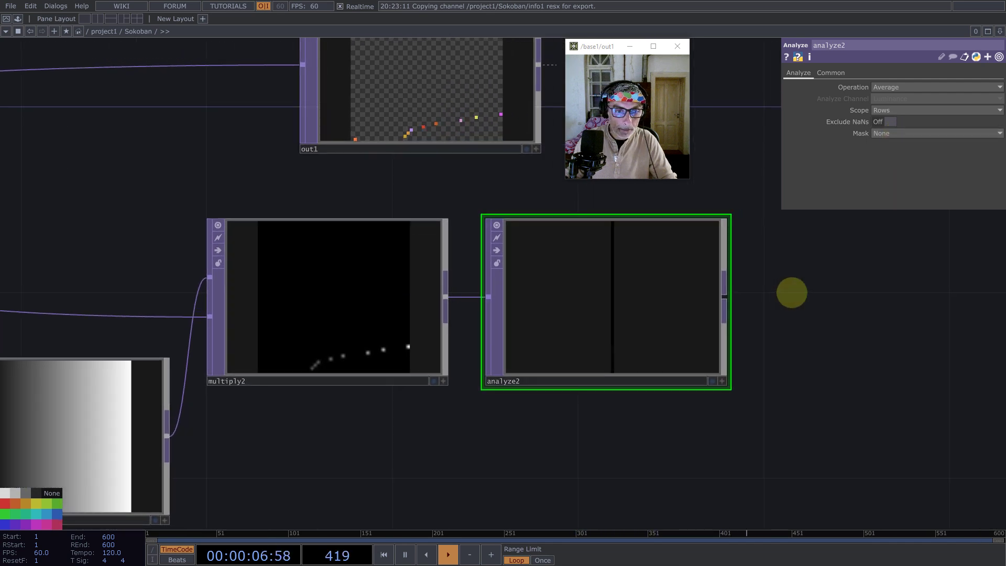
{"action": "left_click", "coordinate": [887, 87]}
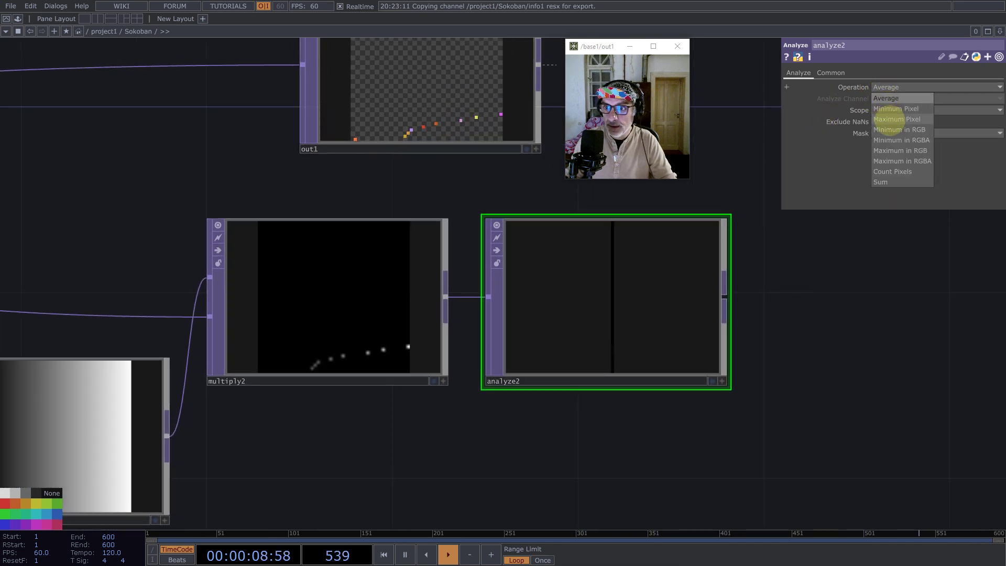
{"action": "left_click", "coordinate": [893, 119]}
- Set Viewer Smoothness to Nearest Pixel and move out1 further right
{"action": "scroll", "coordinate": [666, 346], "scroll_direction": "down", "scroll_amount": 3}
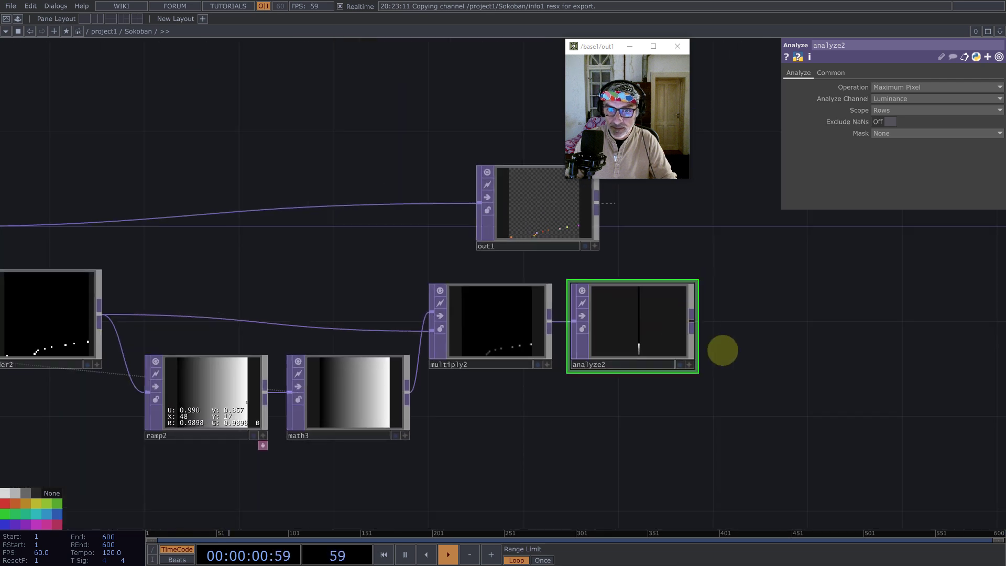
{"action": "scroll", "coordinate": [795, 382], "scroll_direction": "down", "scroll_amount": 2}
{"action": "key", "text": "ctrl+a"}
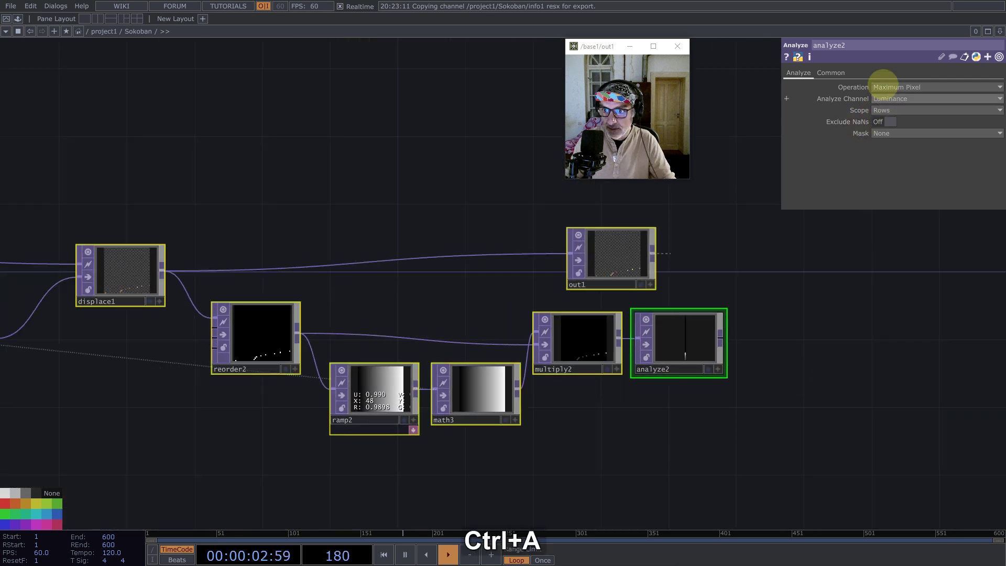
{"action": "left_click", "coordinate": [827, 72]}
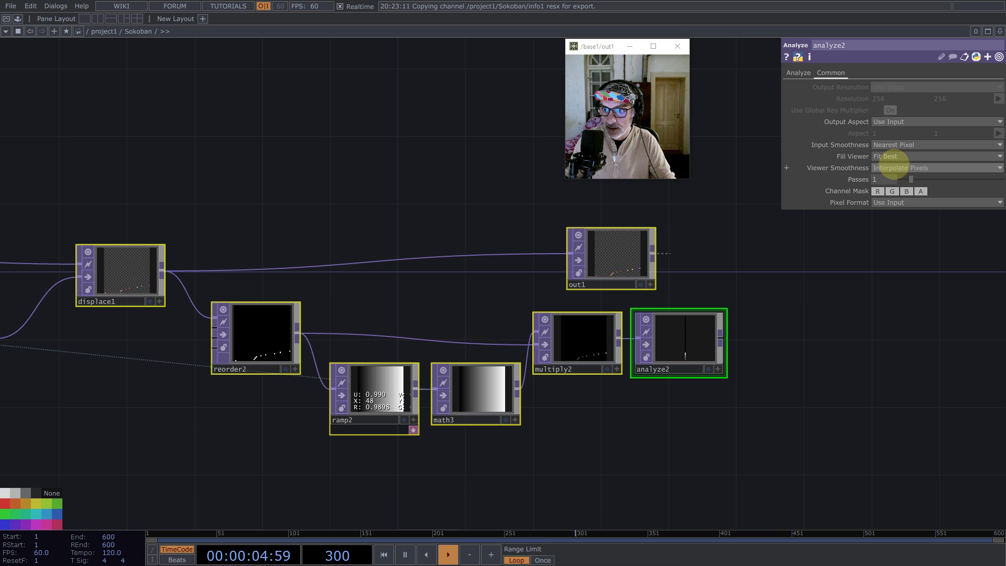
{"action": "left_click", "coordinate": [892, 167]}
{"action": "left_click", "coordinate": [891, 178]}
{"action": "left_click_drag", "start_coordinate": [617, 270], "coordinate": [918, 252]}
- Insert a Displace TOP, displace2, on the wire into out1
{"action": "right_click", "coordinate": [651, 246]}
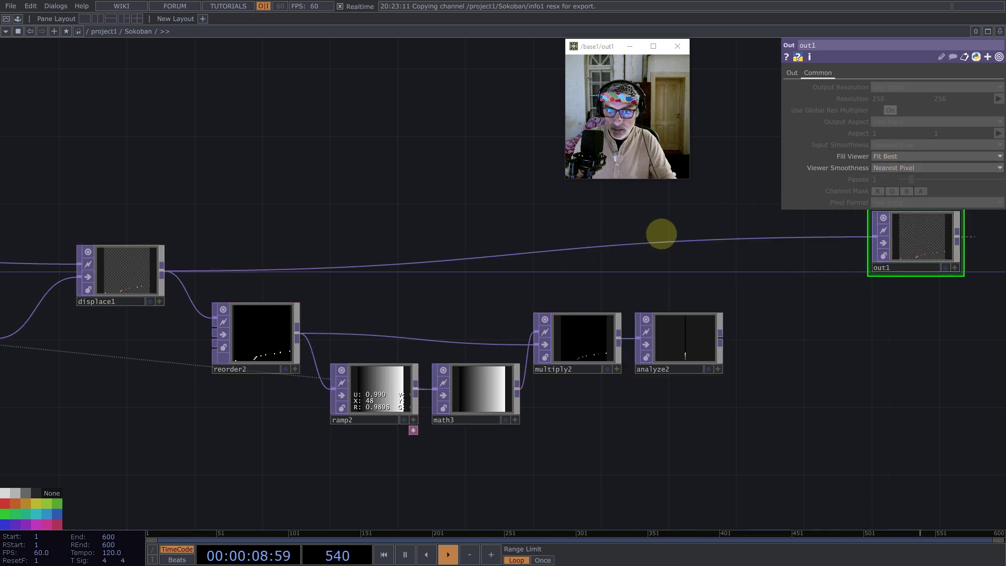
{"action": "right_click", "coordinate": [658, 242]}
{"action": "left_click", "coordinate": [674, 231]}
{"action": "type", "text": "ma"}
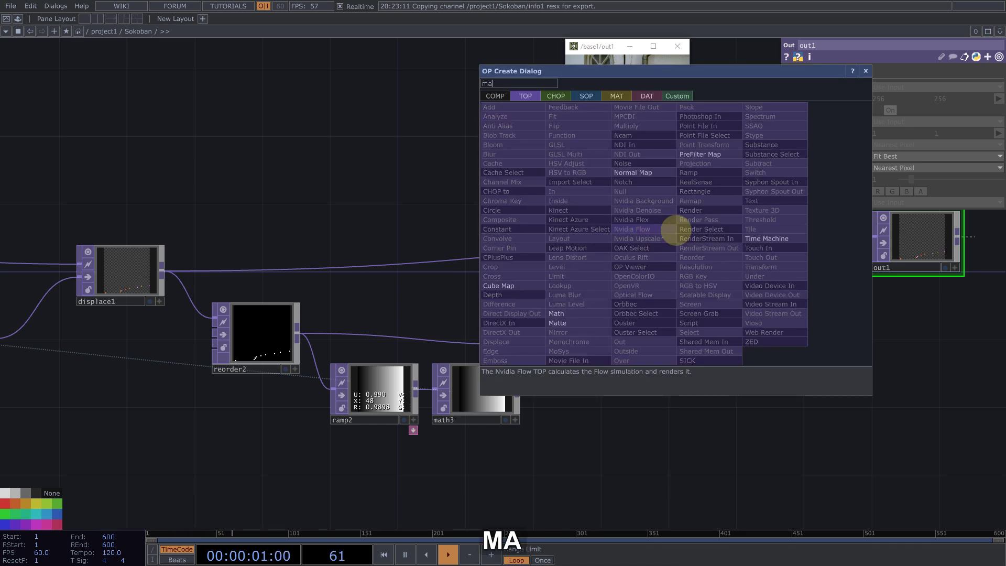
{"action": "key", "text": "BackSpace"}
{"action": "key", "text": "BackSpace"}
{"action": "type", "text": "re"}
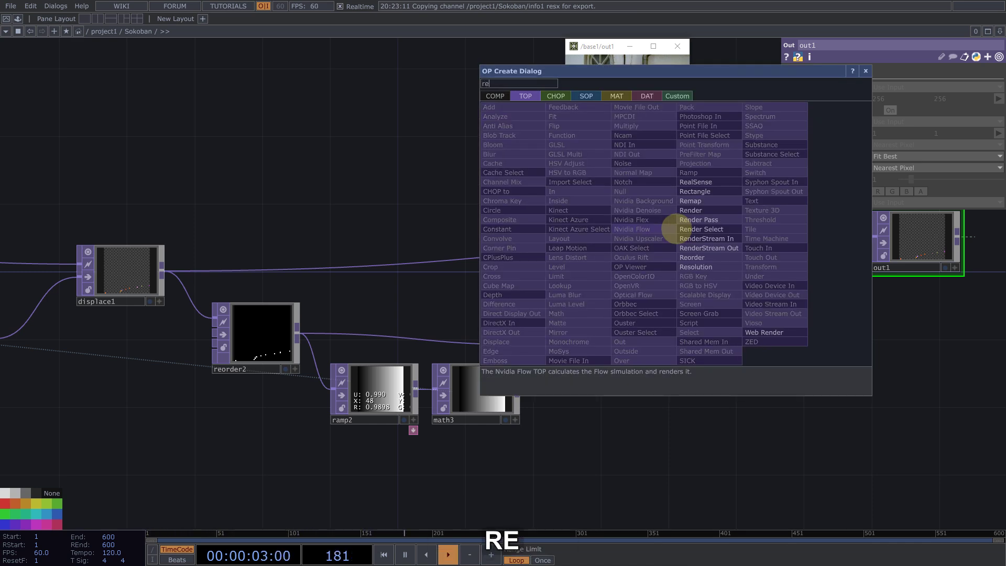
{"action": "key", "text": "BackSpace"}
{"action": "key", "text": "BackSpace"}
{"action": "type", "text": "d"}
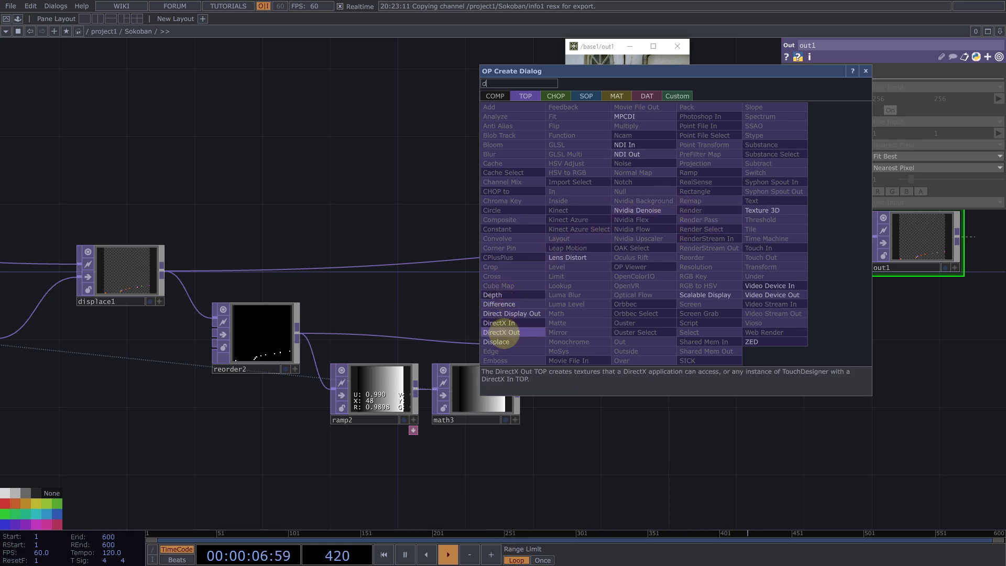
{"action": "left_click", "coordinate": [498, 342]}
{"action": "left_click", "coordinate": [797, 241]}
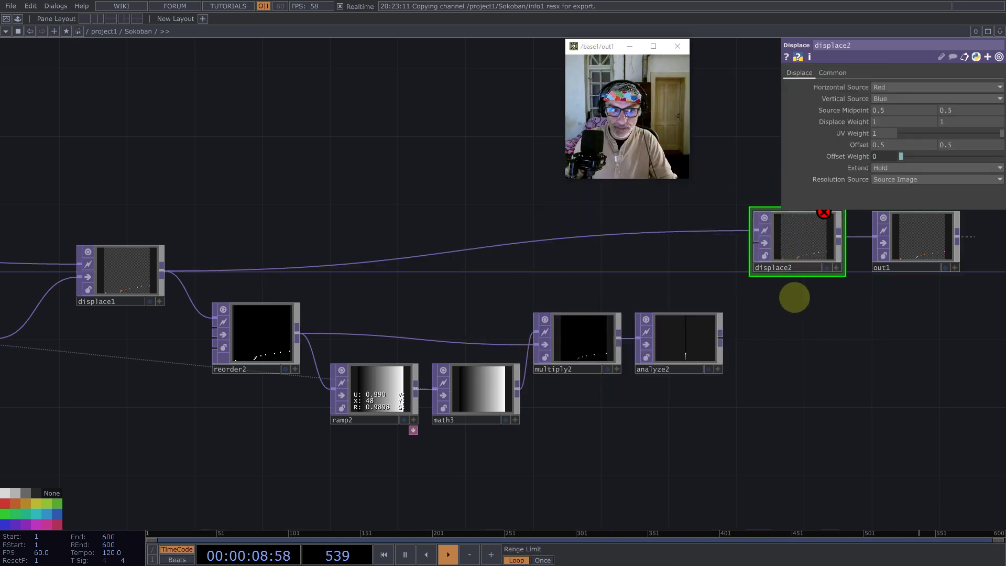
{"action": "scroll", "coordinate": [666, 312], "scroll_direction": "right", "scroll_amount": 5}
{"action": "scroll", "coordinate": [550, 364], "scroll_direction": "up", "scroll_amount": 3}
- Feed analyze2 into displace2 and set its Vertical Source to None
{"action": "left_click", "coordinate": [550, 349]}
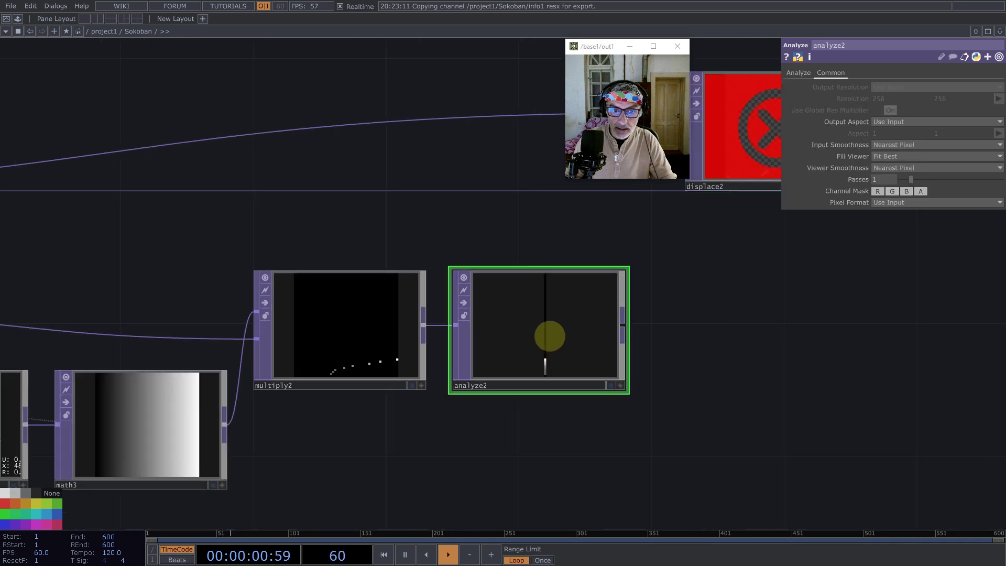
{"action": "left_click", "coordinate": [798, 73]}
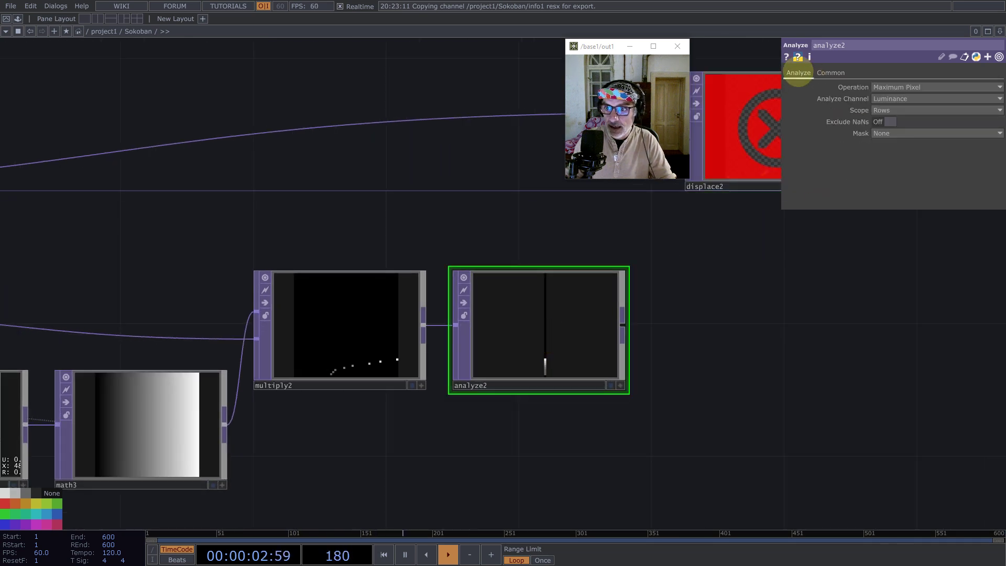
{"action": "left_click_drag", "start_coordinate": [701, 298], "coordinate": [598, 389]}
{"action": "left_click_drag", "start_coordinate": [545, 420], "coordinate": [607, 238]}
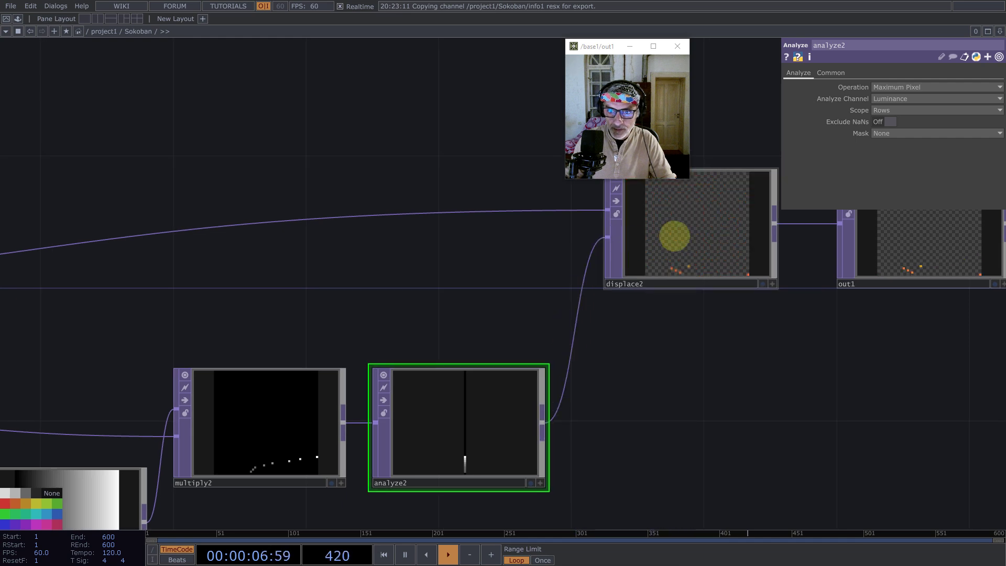
{"action": "left_click", "coordinate": [674, 233]}
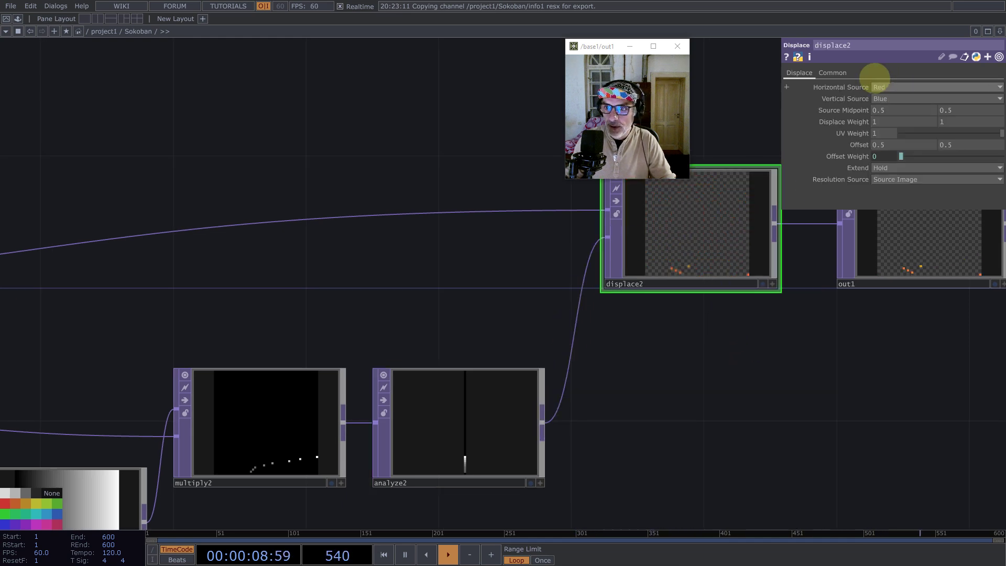
{"action": "left_click", "coordinate": [884, 98]}
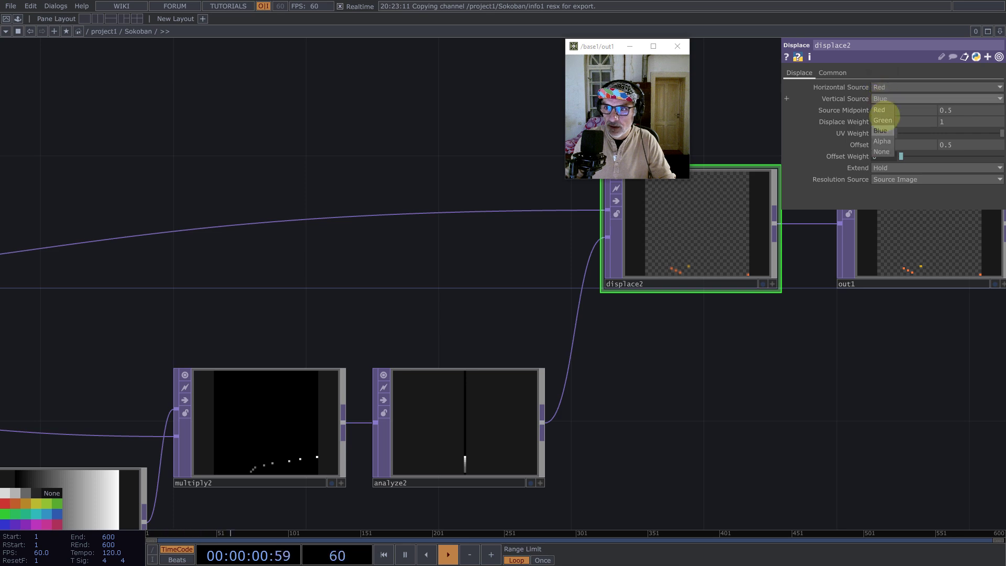
{"action": "left_click", "coordinate": [880, 150]}
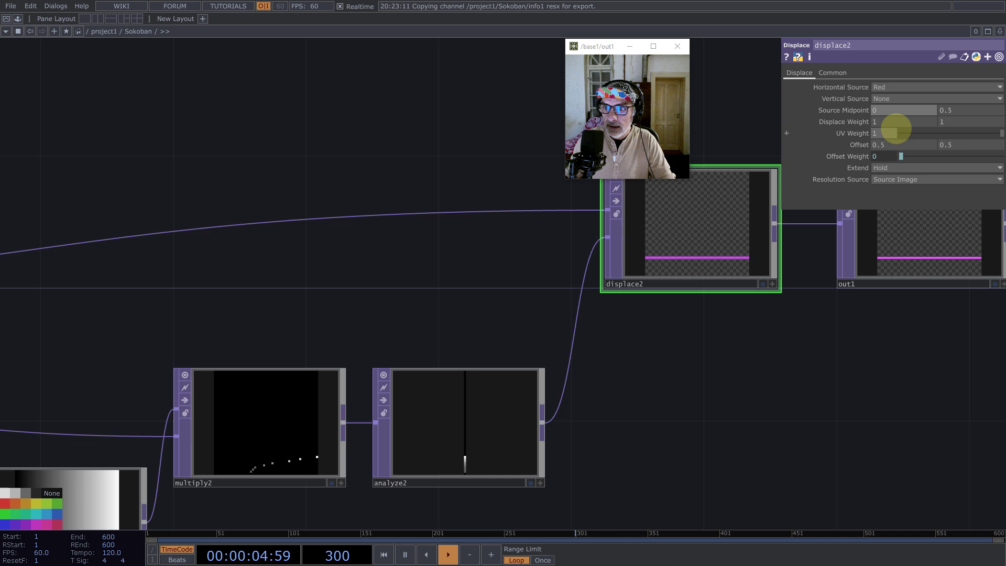
{"action": "scroll", "coordinate": [697, 303], "scroll_direction": "down", "scroll_amount": 5}
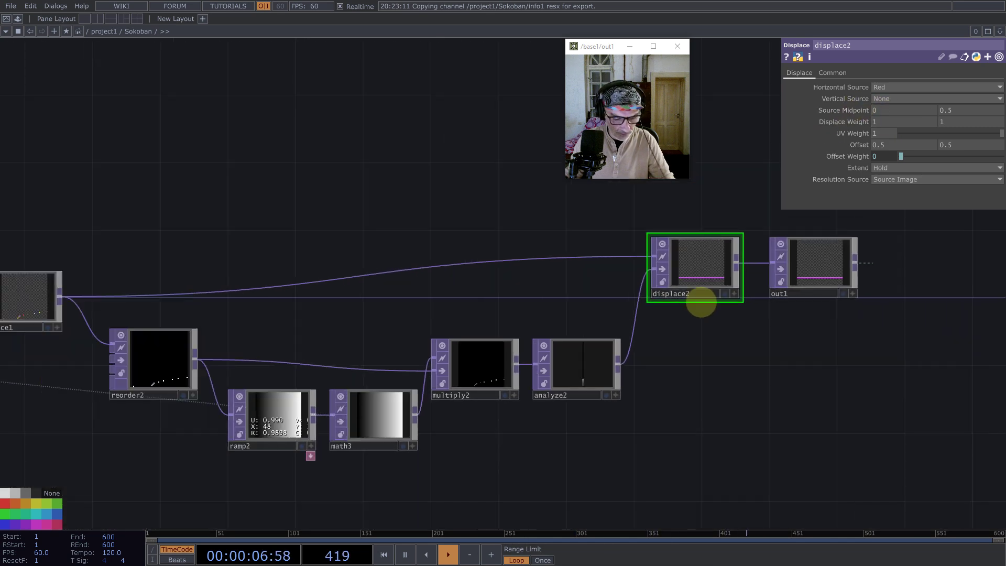
- Set Input and Viewer Smoothness to Nearest Pixel on all selected operators
{"action": "key", "text": "ctrl+a"}
{"action": "left_click", "coordinate": [832, 72]}
{"action": "left_click", "coordinate": [890, 145]}
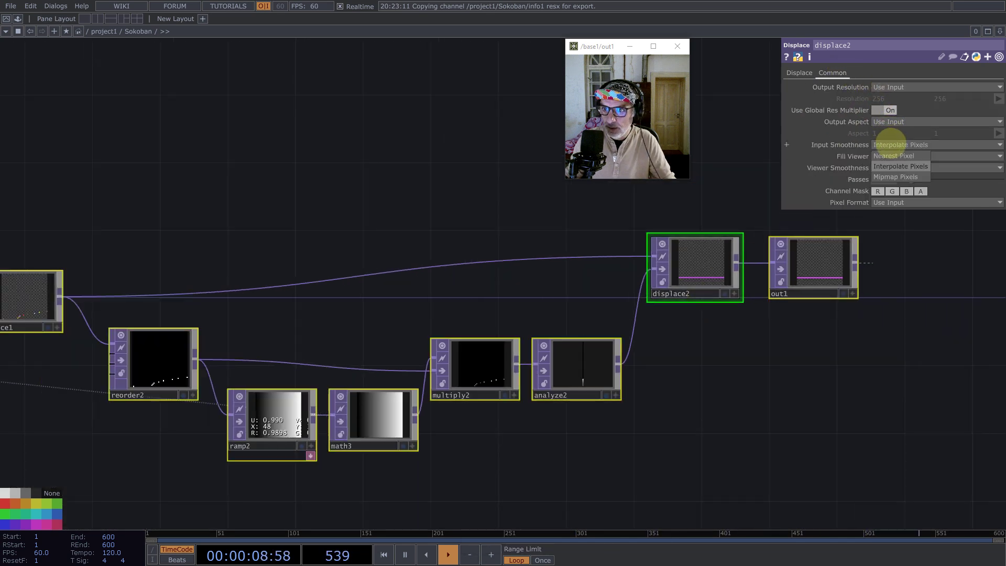
{"action": "left_click", "coordinate": [893, 166]}
{"action": "left_click", "coordinate": [890, 168]}
{"action": "left_click", "coordinate": [893, 189]}
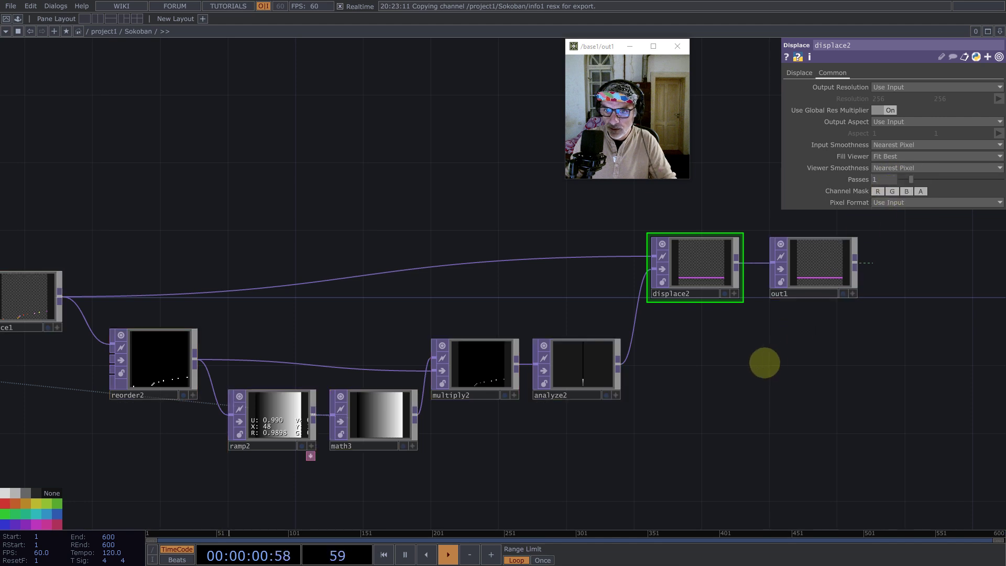
{"action": "scroll", "coordinate": [680, 364], "scroll_direction": "up", "scroll_amount": 5}
- Insert math4 between analyze2 and displace2 with Multiply set to 1/2
{"action": "left_click", "coordinate": [496, 370]}
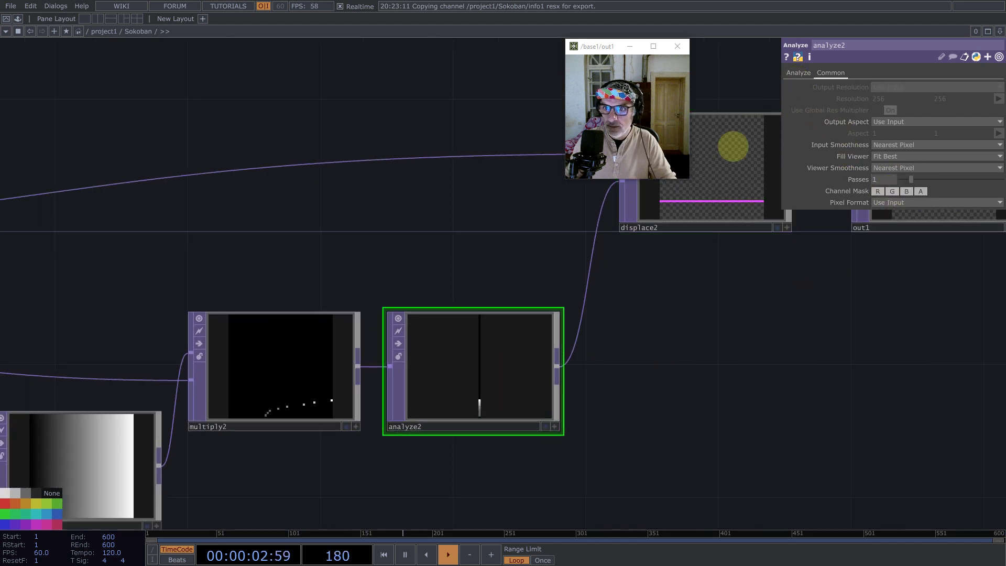
{"action": "right_click", "coordinate": [579, 331]}
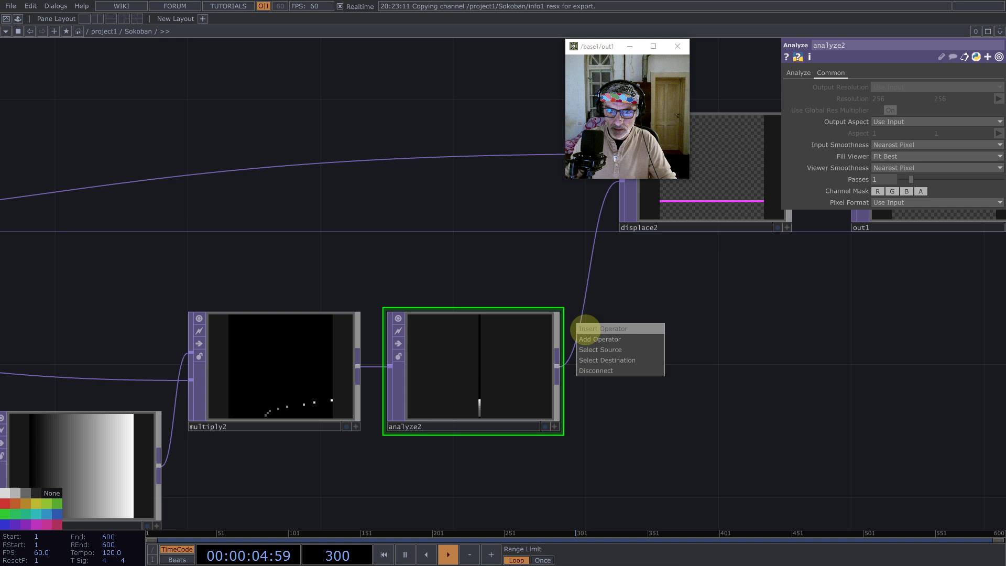
{"action": "left_click", "coordinate": [588, 328]}
{"action": "type", "text": "mat"}
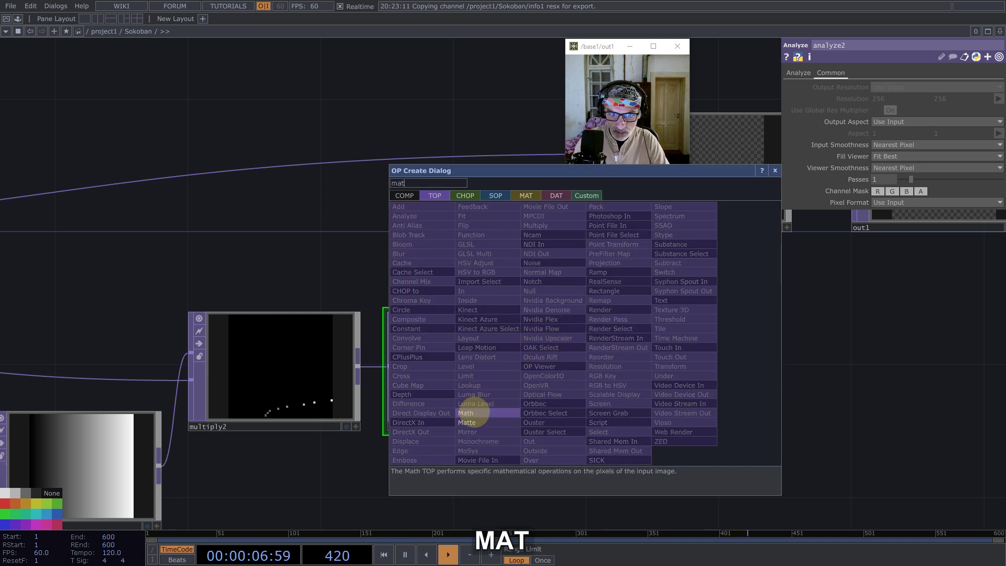
{"action": "left_click", "coordinate": [465, 412]}
{"action": "left_click", "coordinate": [670, 370]}
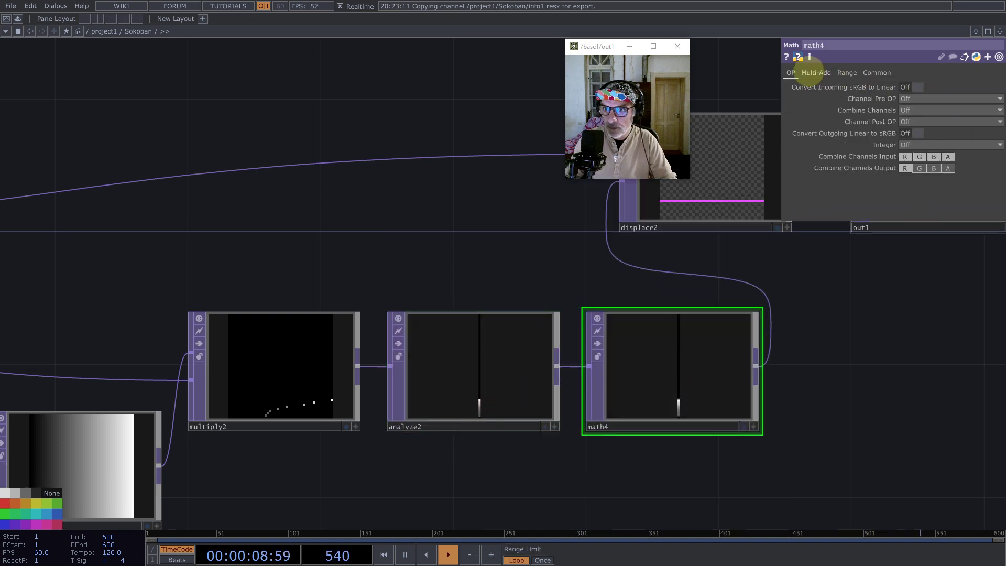
{"action": "left_click", "coordinate": [811, 73]}
{"action": "left_click", "coordinate": [911, 99]}
{"action": "type", "text": "/2"}
{"action": "key", "text": "Return"}
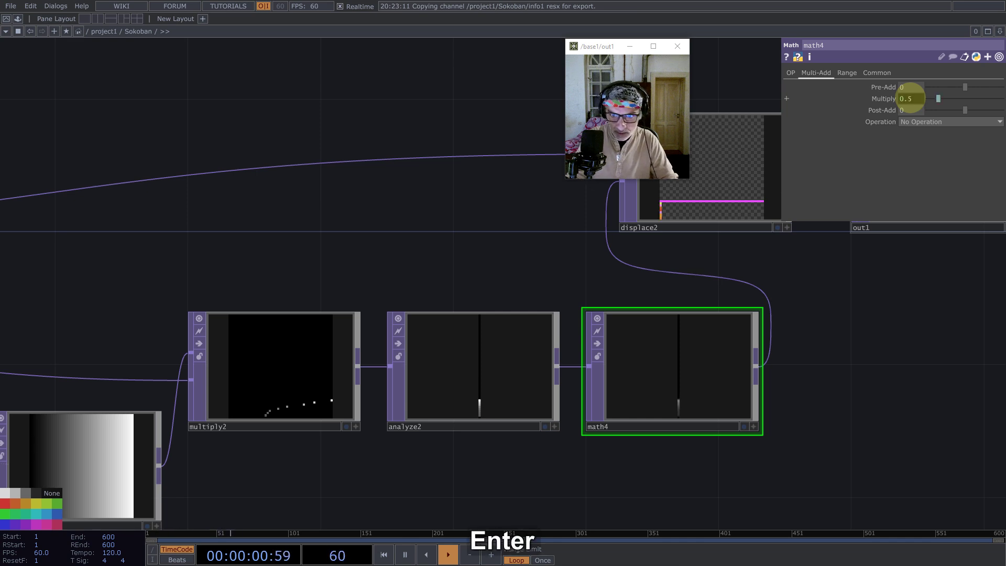
- Rearrange displace2 and out1 in the network and return to displace2's settings
{"action": "left_click_drag", "start_coordinate": [681, 252], "coordinate": [389, 308]}
{"action": "left_click_drag", "start_coordinate": [429, 231], "coordinate": [497, 196]}
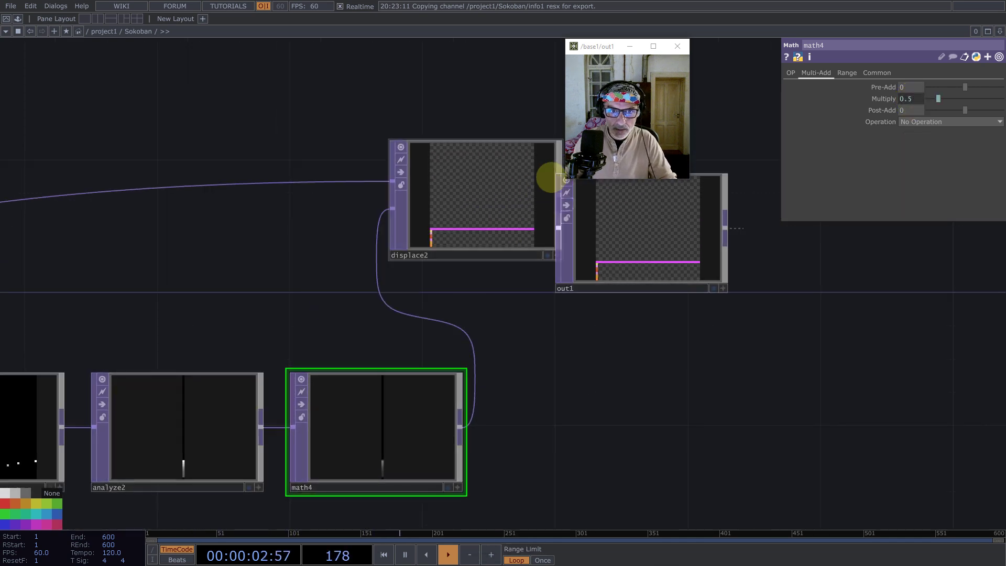
{"action": "left_click", "coordinate": [467, 222]}
{"action": "left_click_drag", "start_coordinate": [652, 235], "coordinate": [819, 235]}
{"action": "left_click_drag", "start_coordinate": [488, 218], "coordinate": [595, 269]}
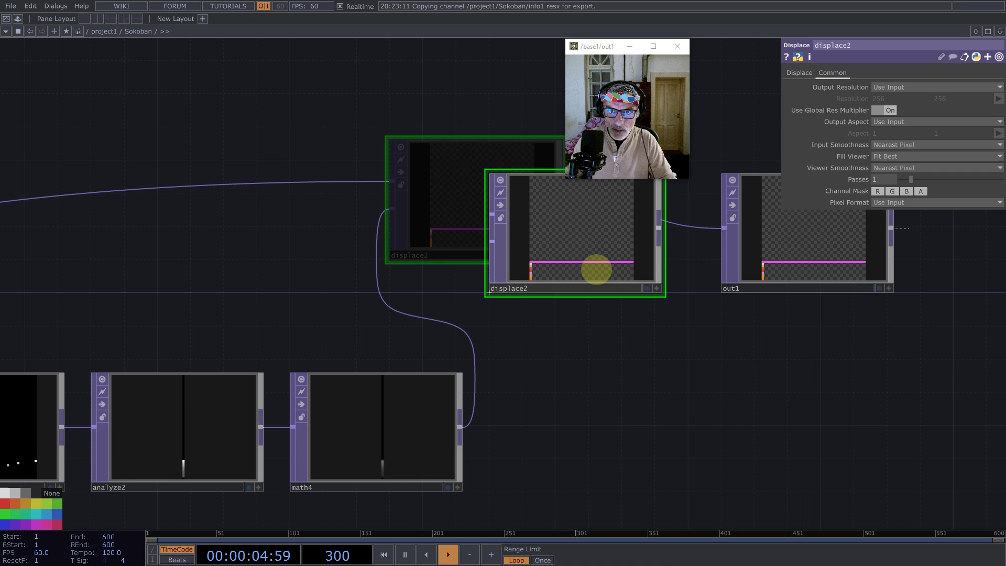
{"action": "scroll", "coordinate": [595, 269], "scroll_direction": "up", "scroll_amount": 3}
{"action": "scroll", "coordinate": [527, 270], "scroll_direction": "up", "scroll_amount": 3}
{"action": "scroll", "coordinate": [494, 270], "scroll_direction": "down", "scroll_amount": 2}
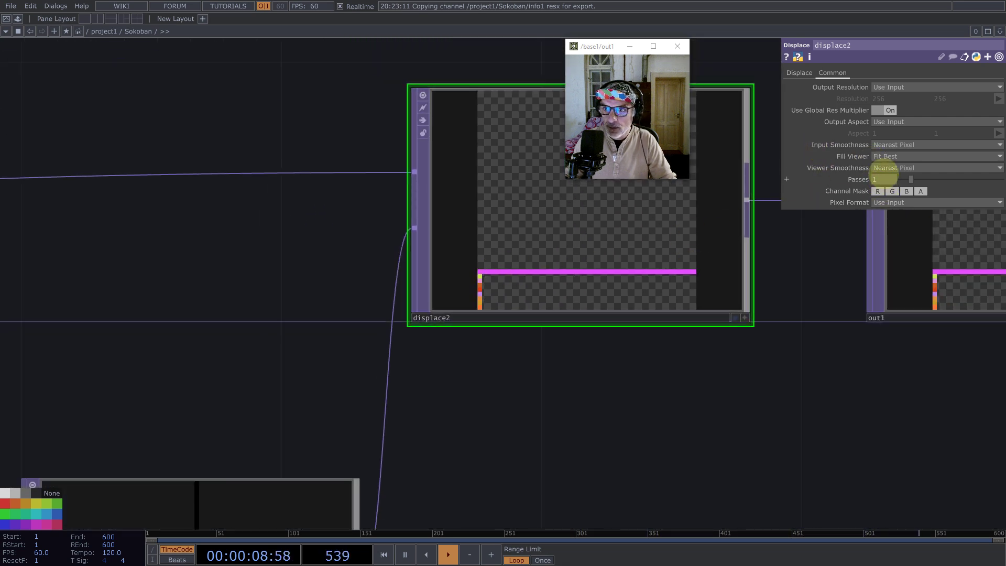
{"action": "left_click", "coordinate": [799, 72]}
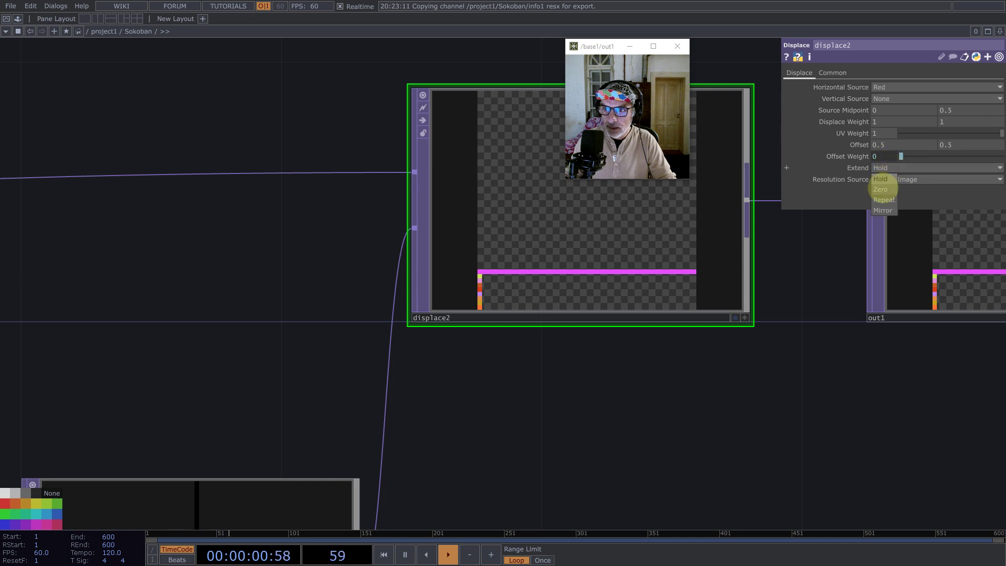
- Set displace2's Extend to Zero and space out displace2 and out1
{"action": "left_click", "coordinate": [883, 189]}
{"action": "scroll", "coordinate": [577, 315], "scroll_direction": "down", "scroll_amount": 3}
{"action": "left_click_drag", "start_coordinate": [577, 303], "coordinate": [601, 330]}
{"action": "left_click_drag", "start_coordinate": [734, 315], "coordinate": [912, 315]}
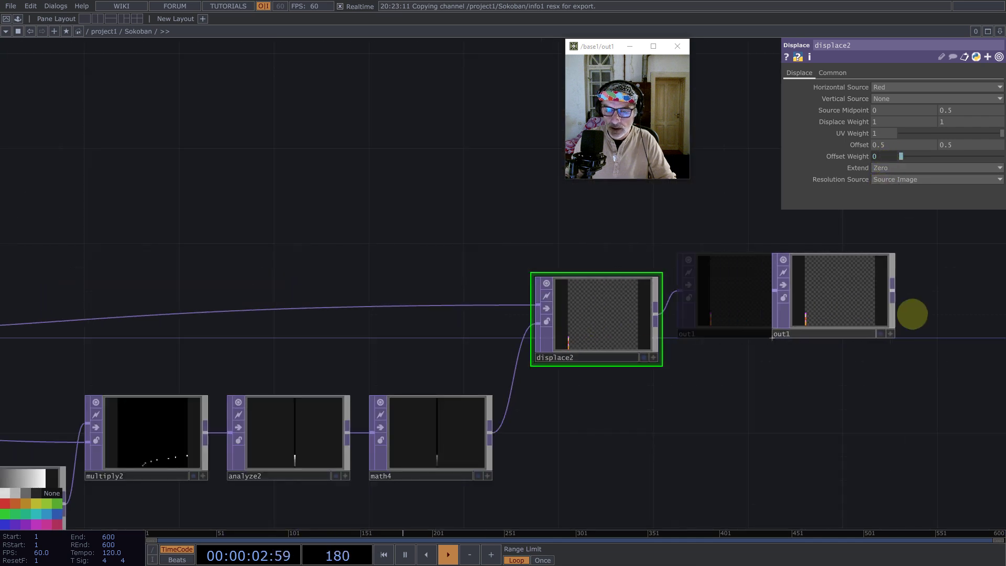
- Insert crop2 between displace2 and out1 with Crop Right measured in pixels
{"action": "right_click", "coordinate": [718, 313]}
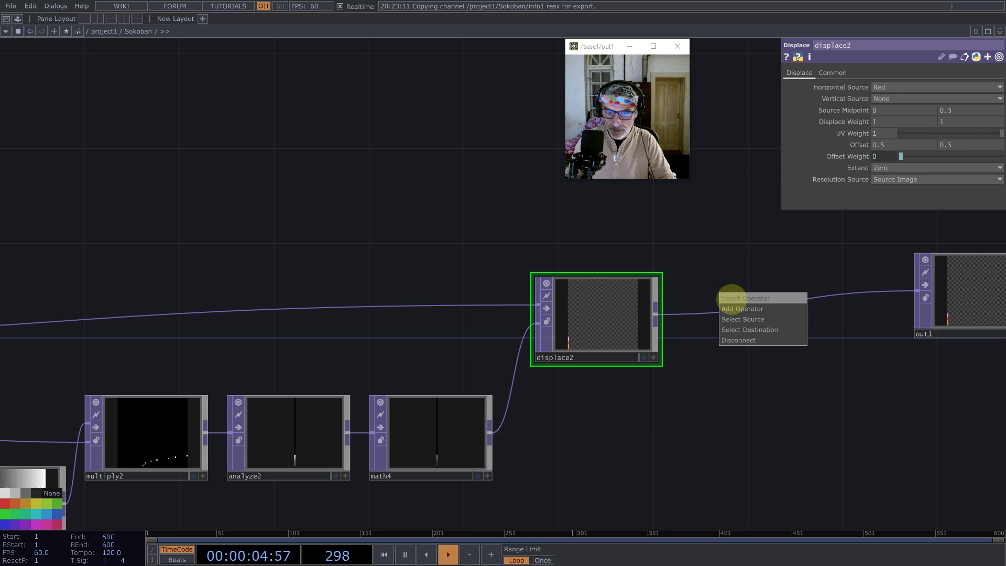
{"action": "left_click", "coordinate": [731, 299]}
{"action": "type", "text": "crop"}
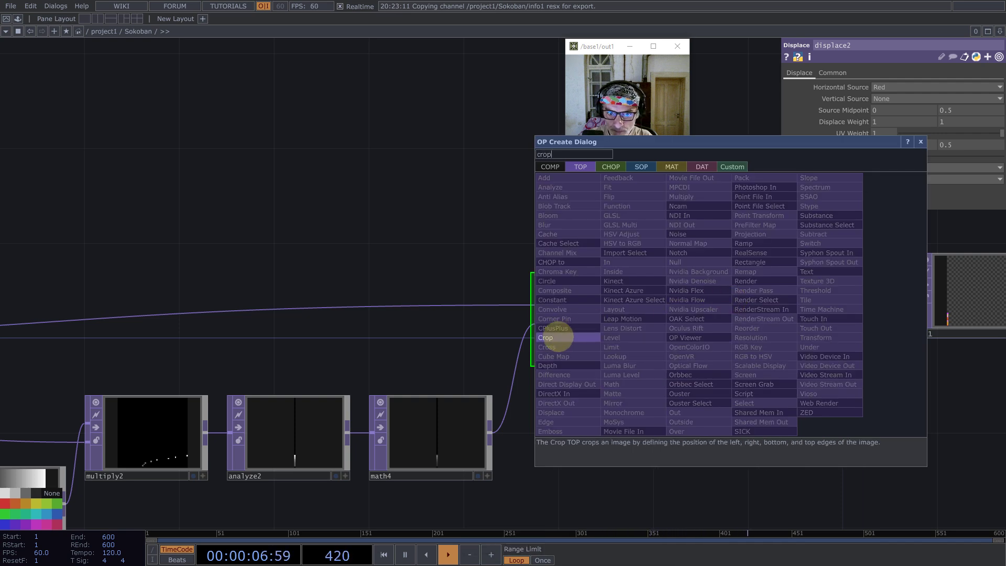
{"action": "left_click", "coordinate": [556, 338]}
{"action": "left_click", "coordinate": [749, 313]}
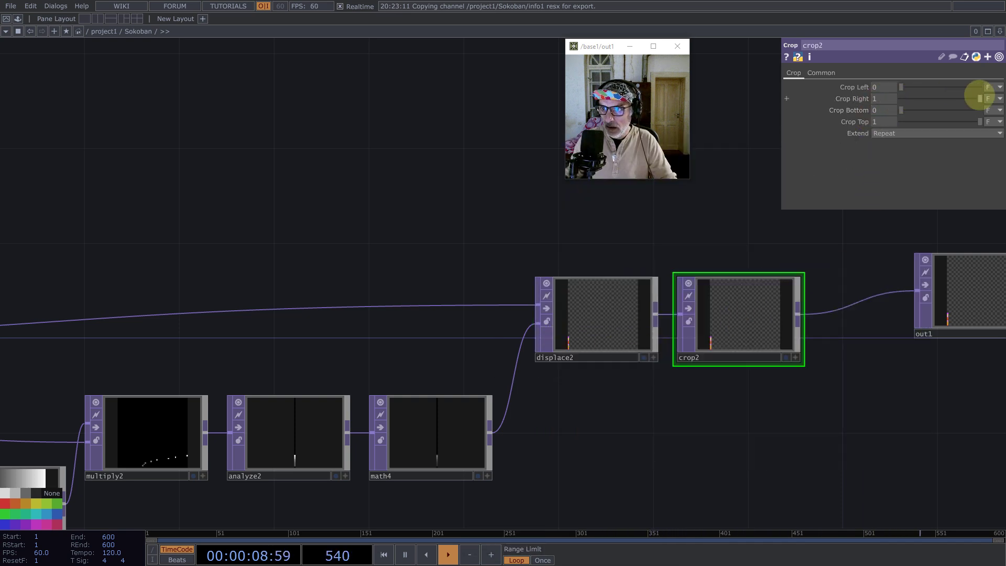
{"action": "left_click", "coordinate": [988, 98]}
{"action": "left_click", "coordinate": [970, 110]}
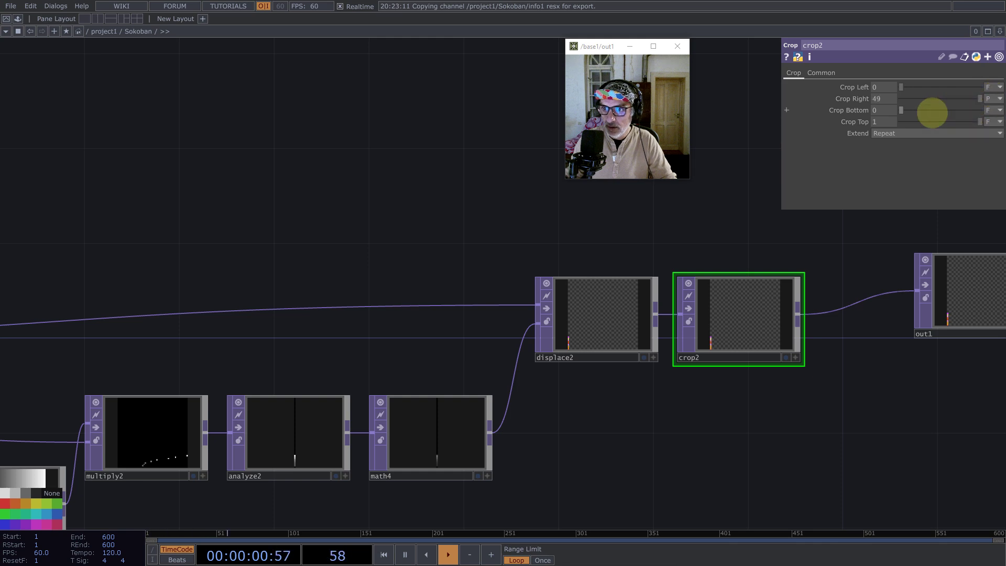
{"action": "scroll", "coordinate": [478, 321], "scroll_direction": "down", "scroll_amount": 5}
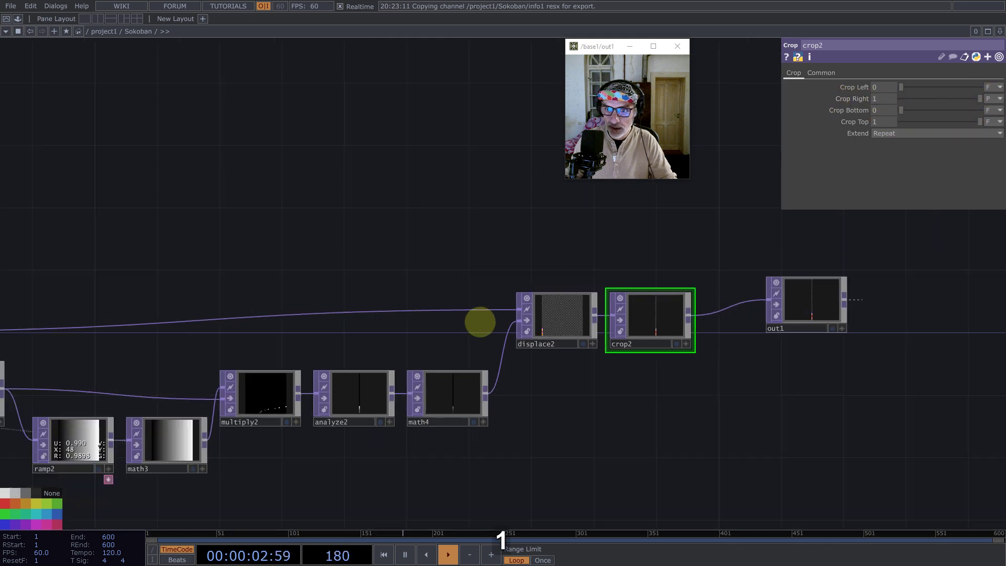
- Duplicate pointRepack as pointRepack1 with Resolution referencing info1's resx
{"action": "left_click_drag", "start_coordinate": [117, 256], "coordinate": [662, 245]}
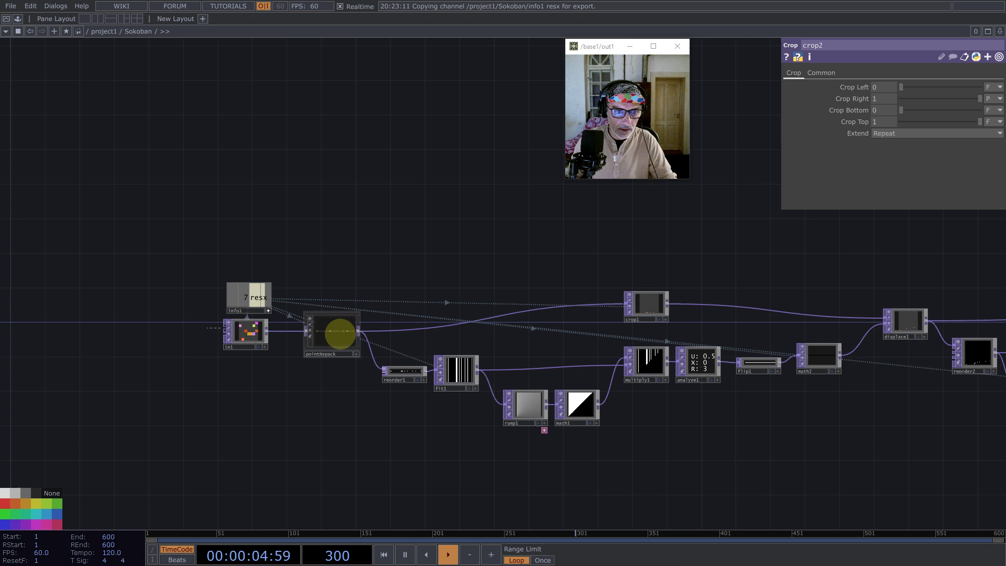
{"action": "left_click", "coordinate": [330, 335]}
{"action": "key", "text": "ctrl+c"}
{"action": "key", "text": "ctrl+v"}
{"action": "left_click", "coordinate": [427, 204]}
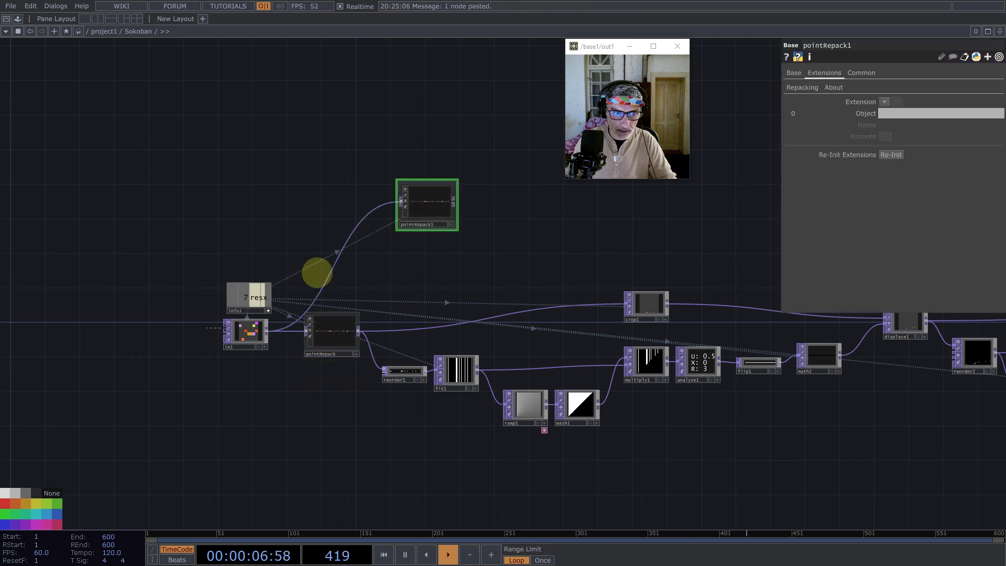
{"action": "left_click_drag", "start_coordinate": [251, 296], "coordinate": [802, 93]}
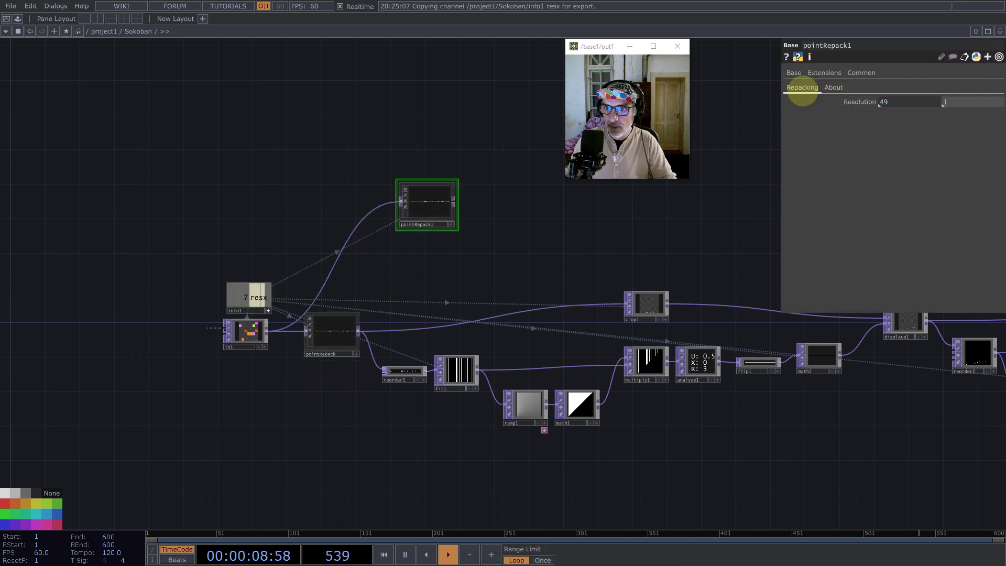
{"action": "left_click_drag", "start_coordinate": [867, 105], "coordinate": [863, 102]}
{"action": "left_click", "coordinate": [872, 111]}
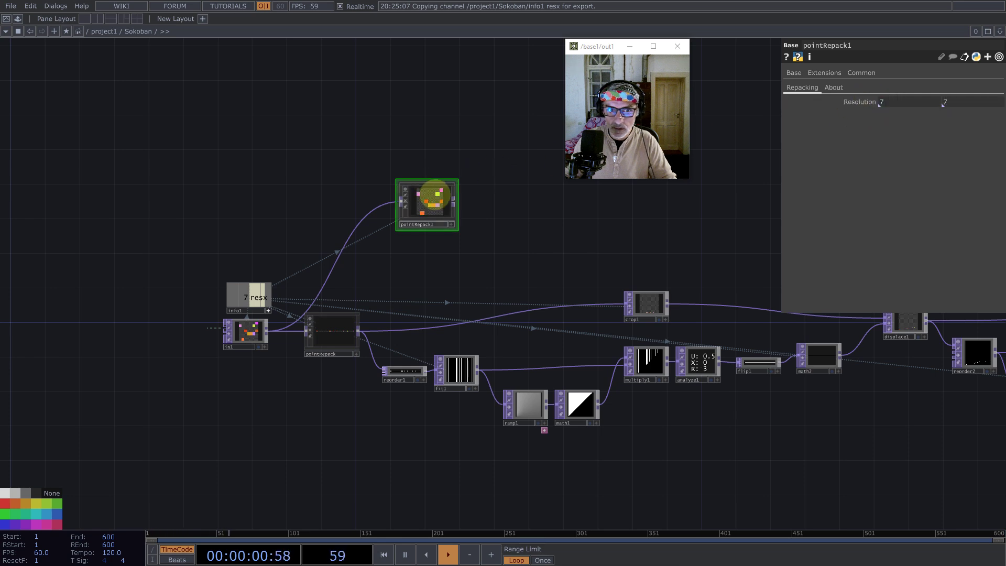
{"action": "scroll", "coordinate": [399, 207], "scroll_direction": "down", "scroll_amount": 2}
- Wire crop2 into pointRepack1 and pointRepack1 into out1
{"action": "left_click_drag", "start_coordinate": [400, 207], "coordinate": [757, 213]}
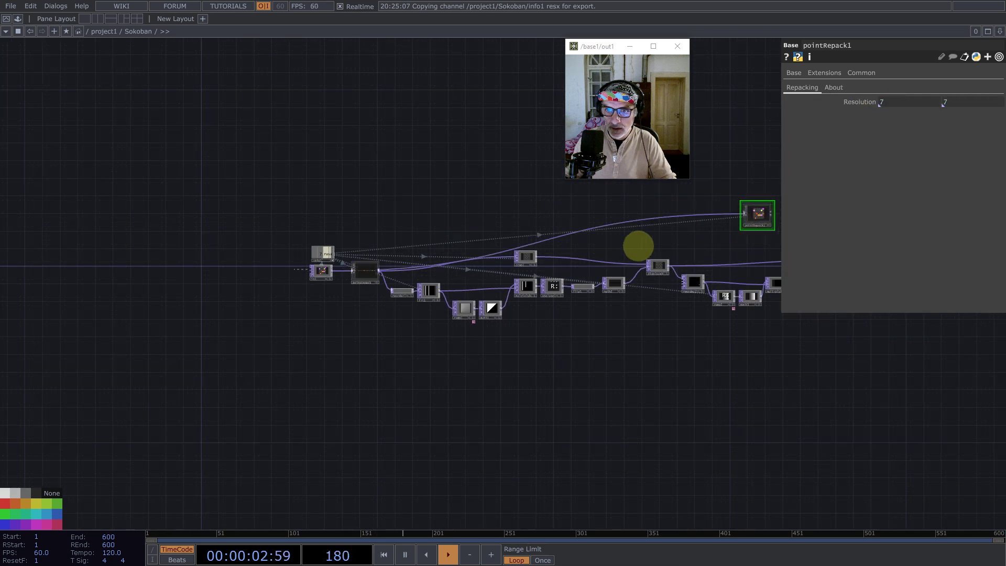
{"action": "left_click_drag", "start_coordinate": [641, 247], "coordinate": [532, 294]}
{"action": "scroll", "coordinate": [523, 293], "scroll_direction": "up", "scroll_amount": 5}
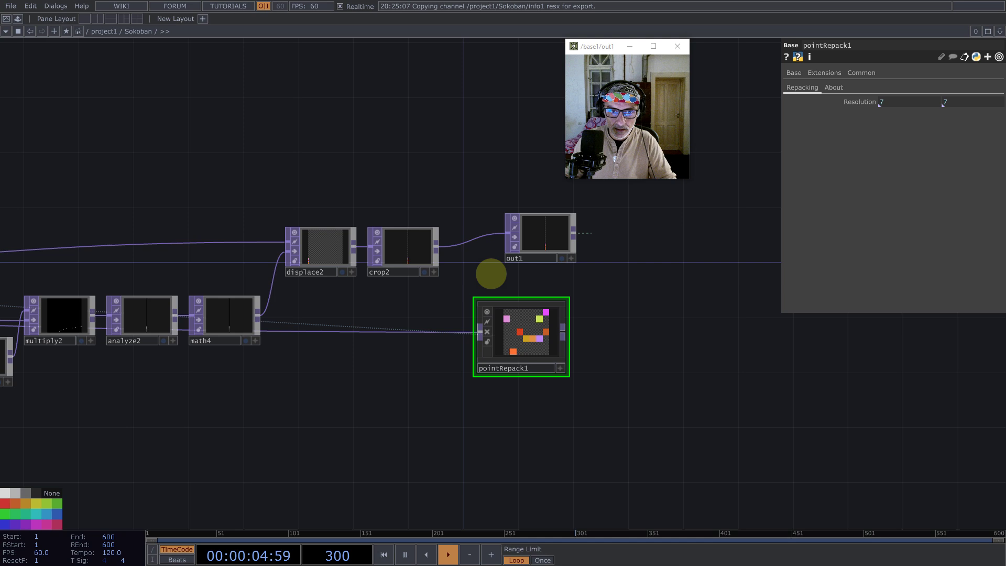
{"action": "left_click_drag", "start_coordinate": [417, 239], "coordinate": [467, 343]}
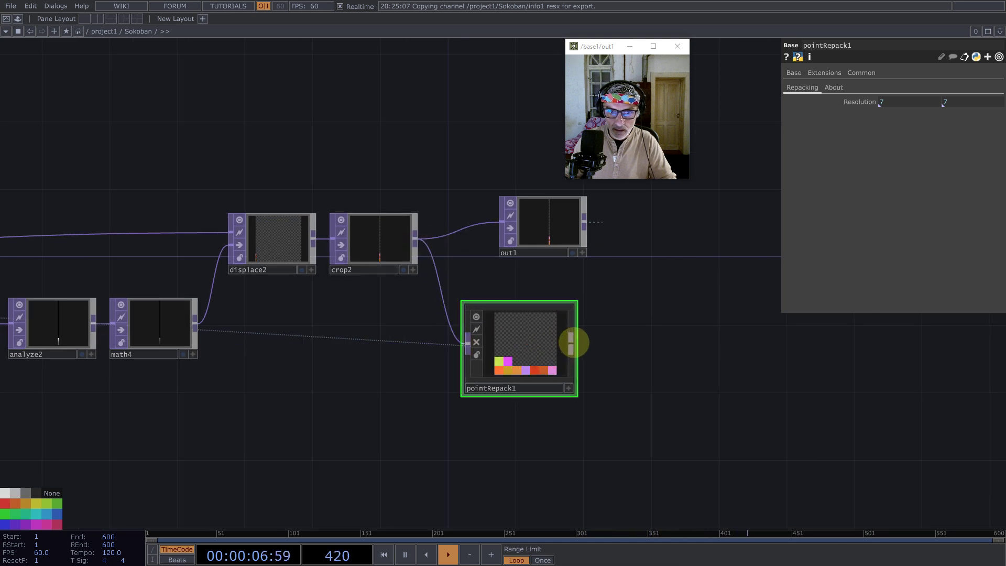
{"action": "left_click_drag", "start_coordinate": [573, 343], "coordinate": [736, 262]}
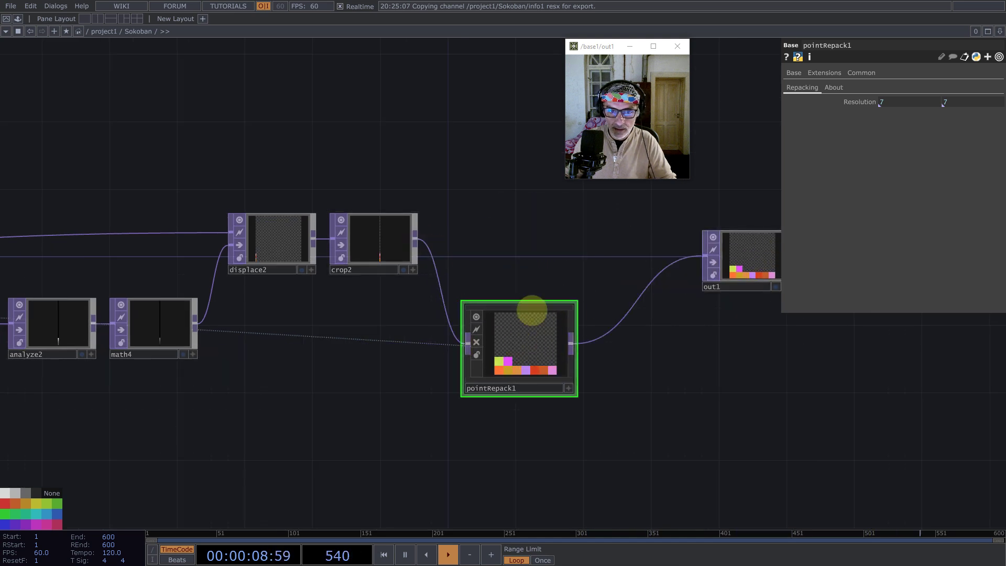
{"action": "left_click_drag", "start_coordinate": [532, 310], "coordinate": [545, 228]}
- Show null1's output behind the network and open a floating viewer for reorder1
{"action": "scroll", "coordinate": [586, 259], "scroll_direction": "down", "scroll_amount": 6}
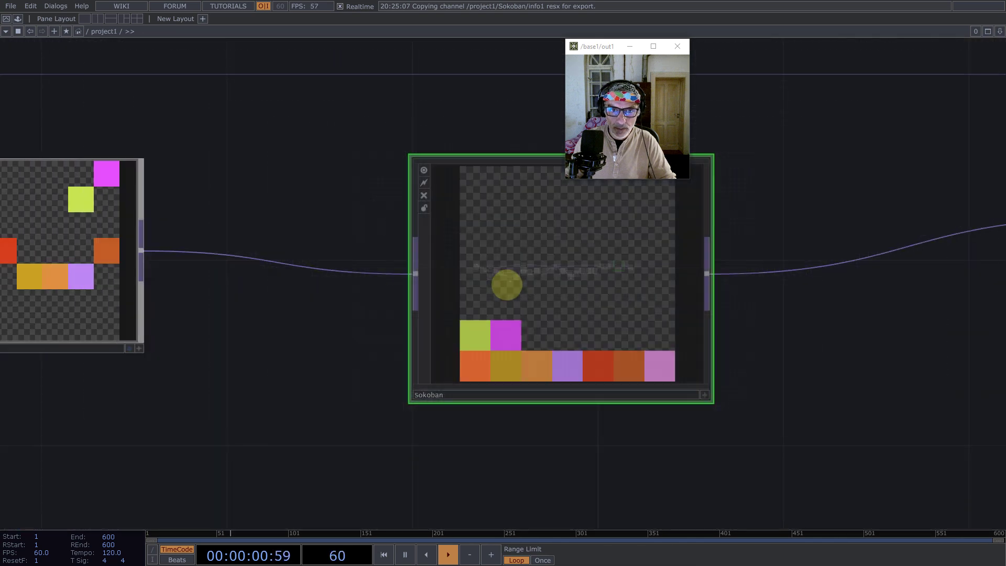
{"action": "scroll", "coordinate": [439, 270], "scroll_direction": "up", "scroll_amount": 2}
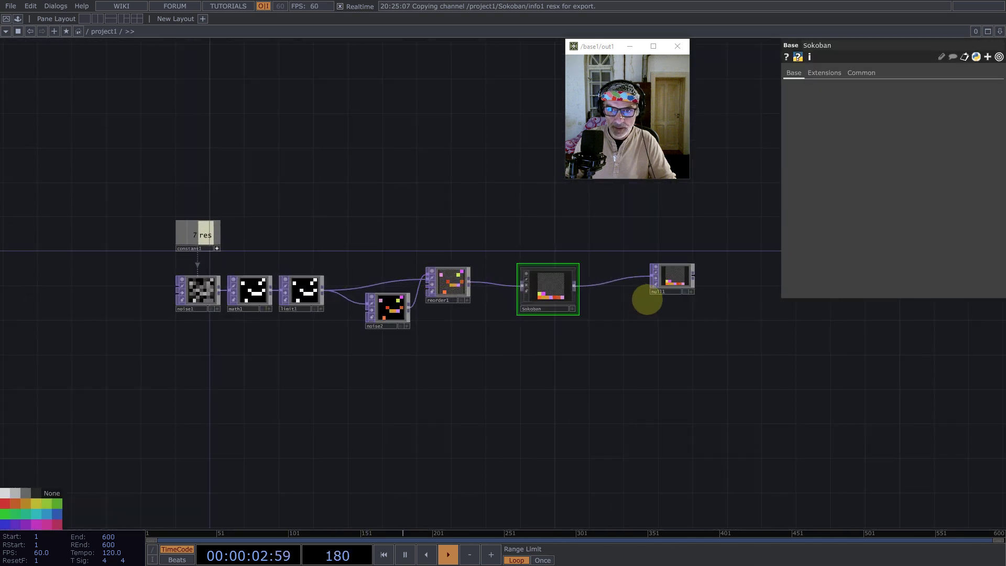
{"action": "left_click", "coordinate": [683, 292]}
{"action": "scroll", "coordinate": [371, 209], "scroll_direction": "up", "scroll_amount": 5}
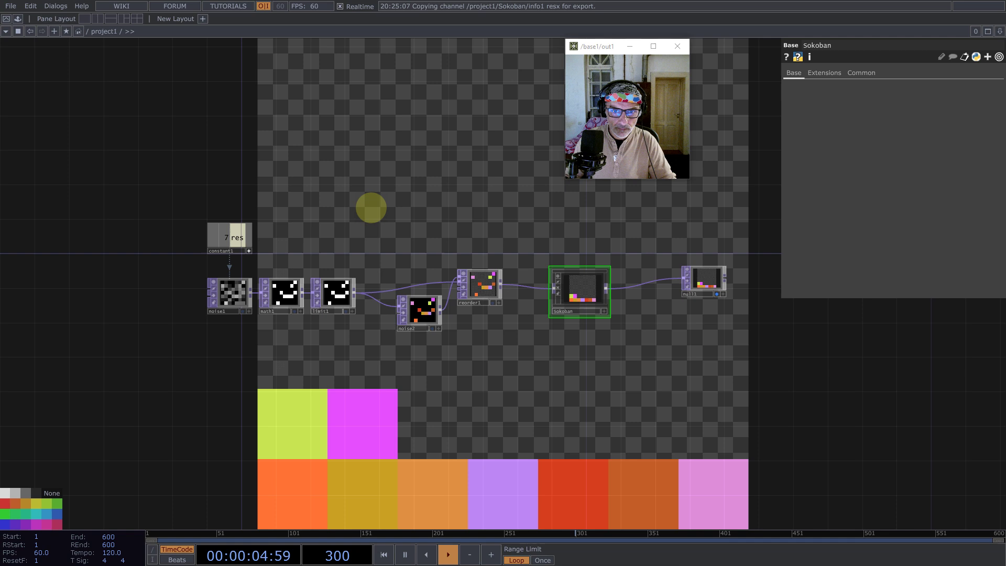
{"action": "right_click", "coordinate": [574, 321]}
{"action": "left_click", "coordinate": [603, 309]}
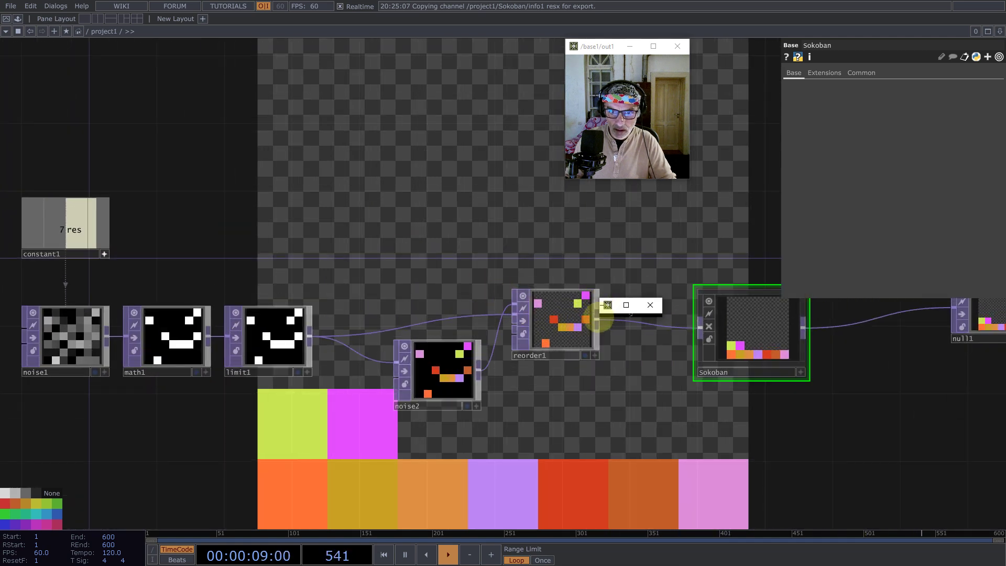
- Enlarge the reorder1 viewer, move it to the upper middle, and select constant1
{"action": "left_click_drag", "start_coordinate": [601, 313], "coordinate": [473, 489]}
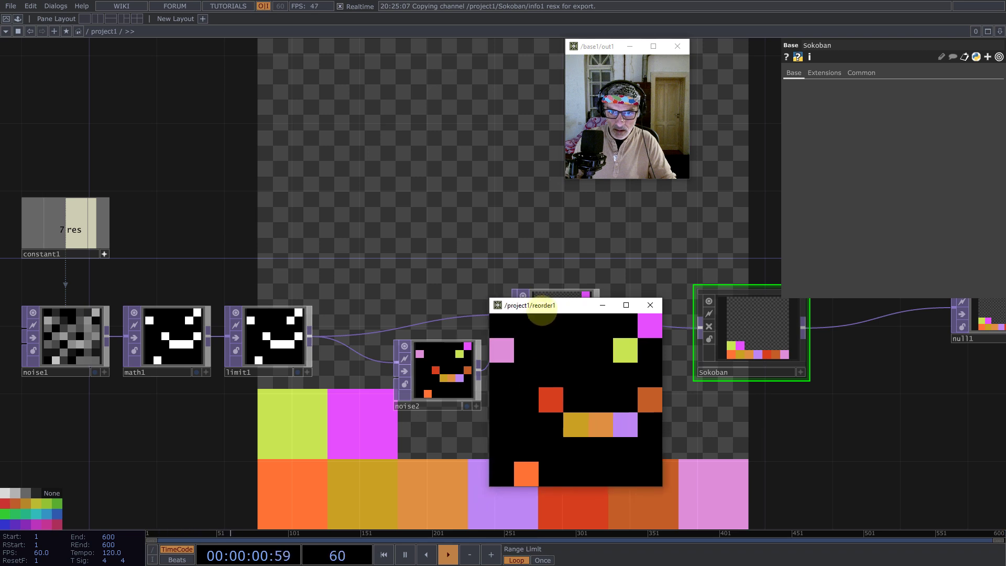
{"action": "left_click_drag", "start_coordinate": [539, 306], "coordinate": [376, 126]}
{"action": "scroll", "coordinate": [229, 276], "scroll_direction": "down", "scroll_amount": 5}
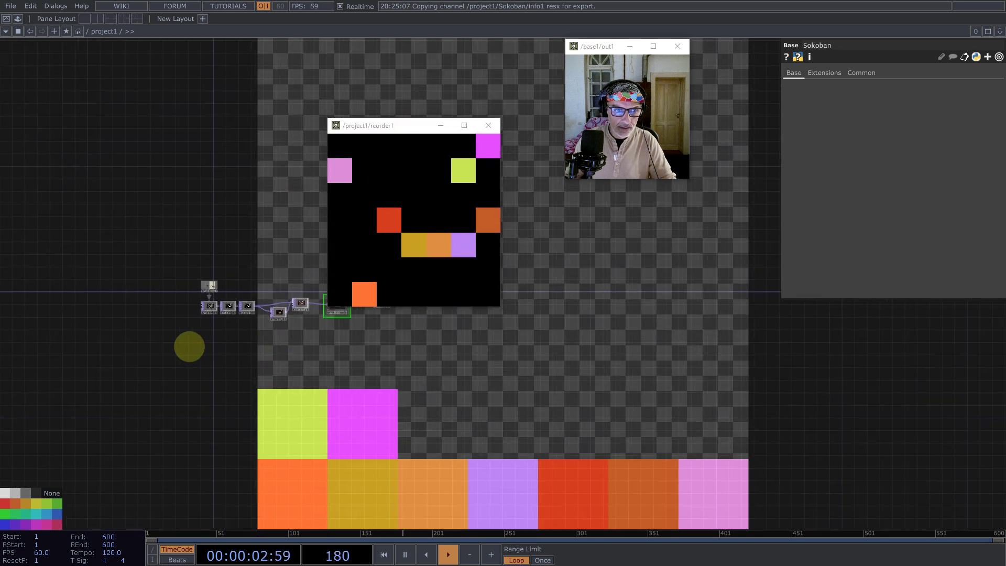
{"action": "scroll", "coordinate": [146, 299], "scroll_direction": "down", "scroll_amount": 2}
{"action": "scroll", "coordinate": [146, 299], "scroll_direction": "up", "scroll_amount": 2}
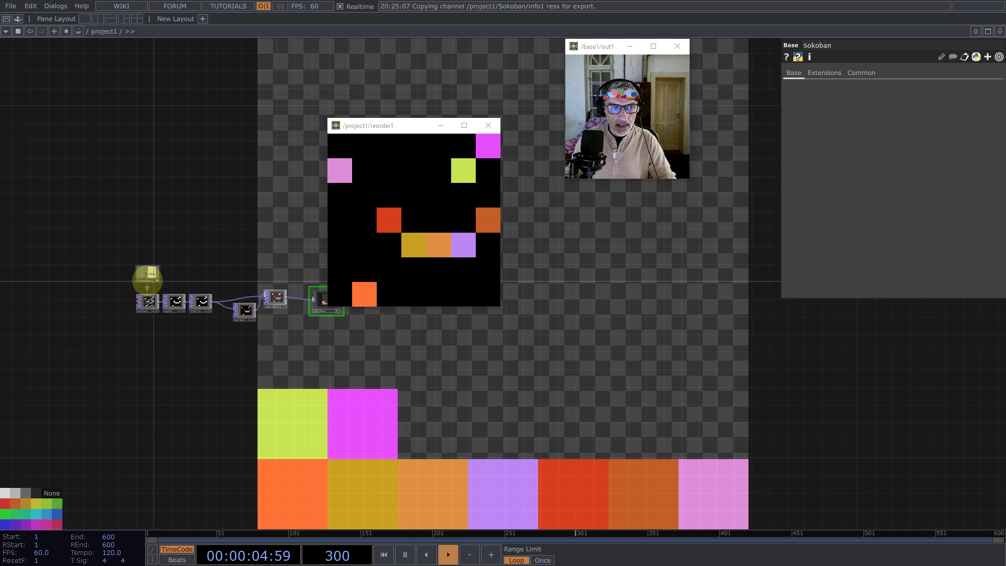
{"action": "left_click", "coordinate": [147, 273]}
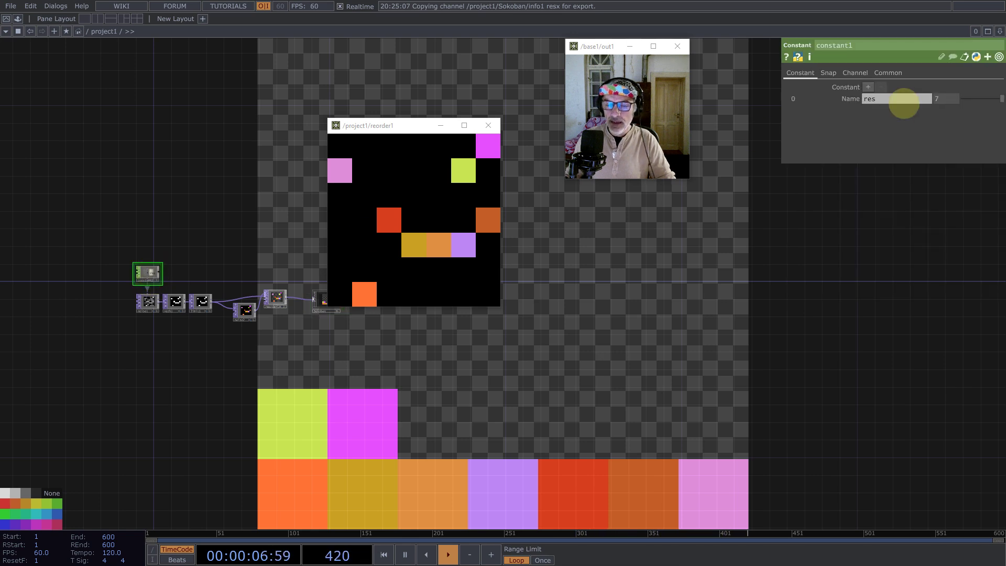
- Set constant1's res to 35 and check noise1's resolution and pixel count
{"action": "left_click_drag", "start_coordinate": [406, 125], "coordinate": [285, 106]}
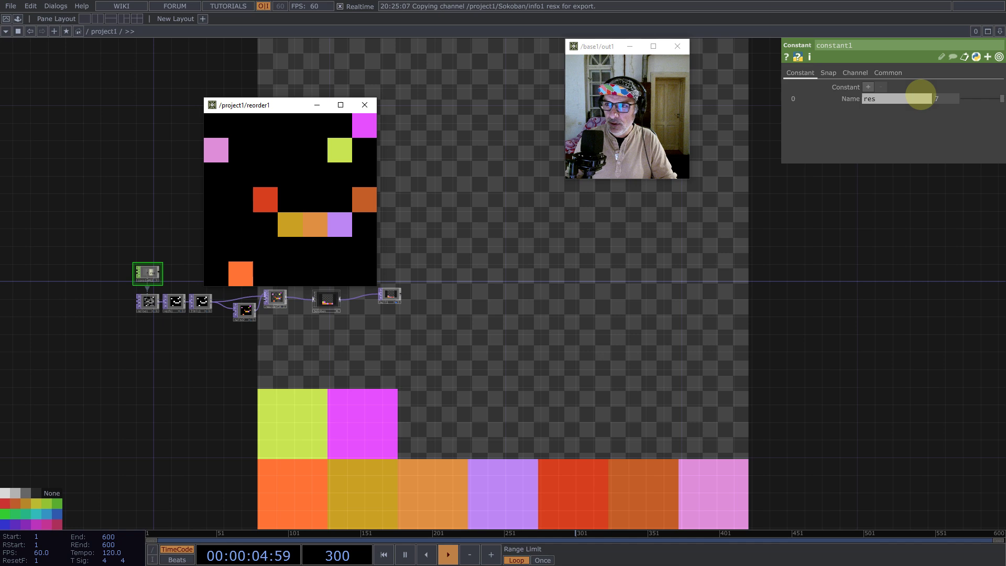
{"action": "type", "text": "35"}
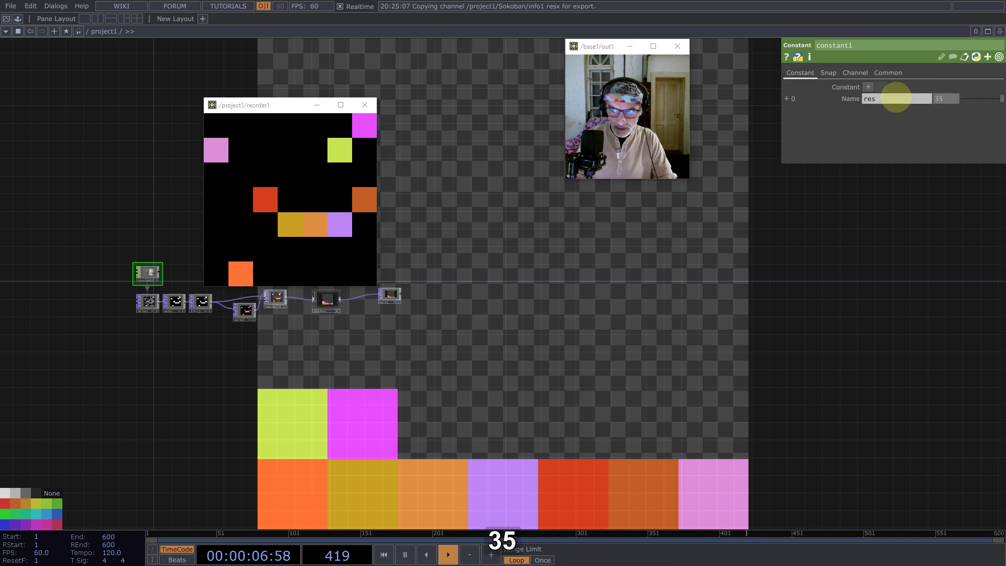
{"action": "key", "text": "Return"}
{"action": "scroll", "coordinate": [144, 300], "scroll_direction": "up", "scroll_amount": 5}
{"action": "middle_click", "coordinate": [153, 302]}
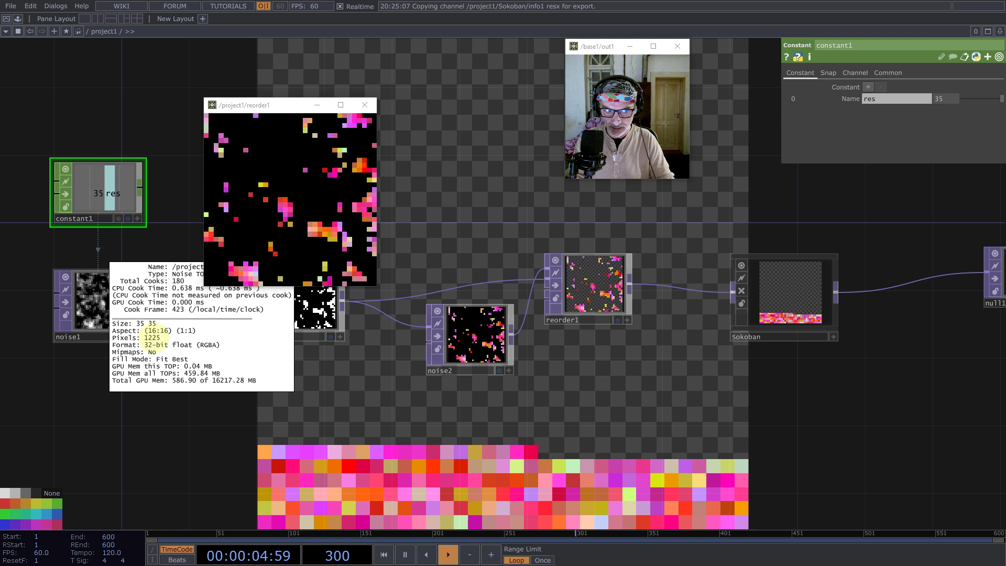
{"action": "middle_click_drag", "start_coordinate": [152, 335], "coordinate": [112, 283]}
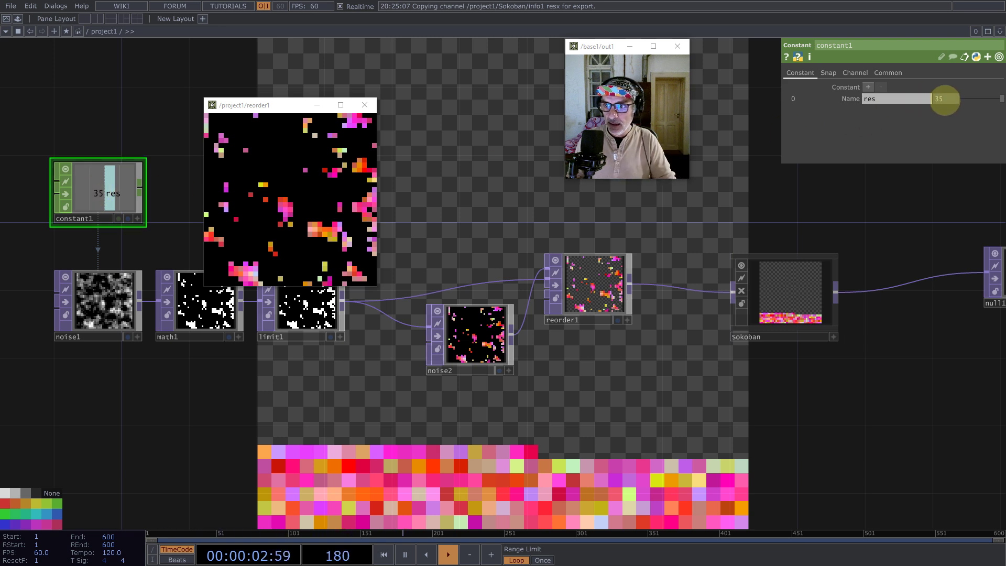
- Raise constant1's res value to 64
{"action": "left_click", "coordinate": [938, 99]}
{"action": "type", "text": "64"}
{"action": "key", "text": "Return"}
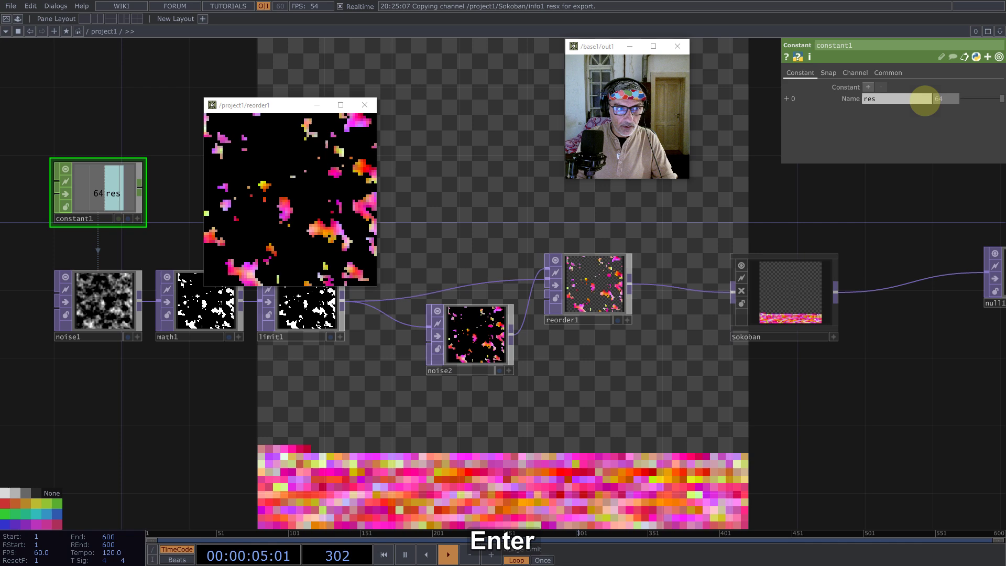
{"action": "scroll", "coordinate": [430, 409], "scroll_direction": "down", "scroll_amount": 1}
{"action": "scroll", "coordinate": [430, 409], "scroll_direction": "down", "scroll_amount": 1}
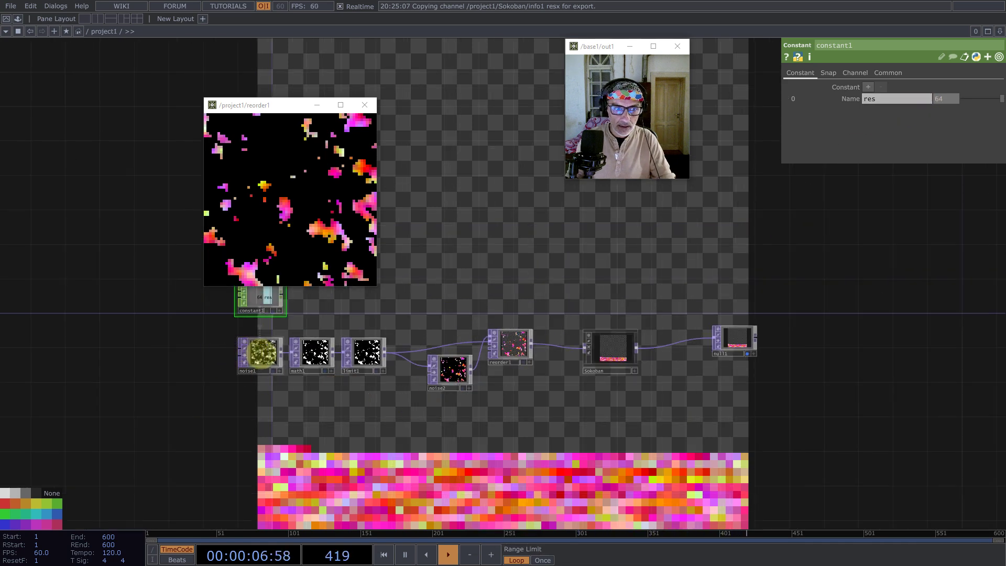
- Set noise1's Translate z to absTime.frame/1024 so the noise animates, then select constant1
{"action": "left_click", "coordinate": [260, 353]}
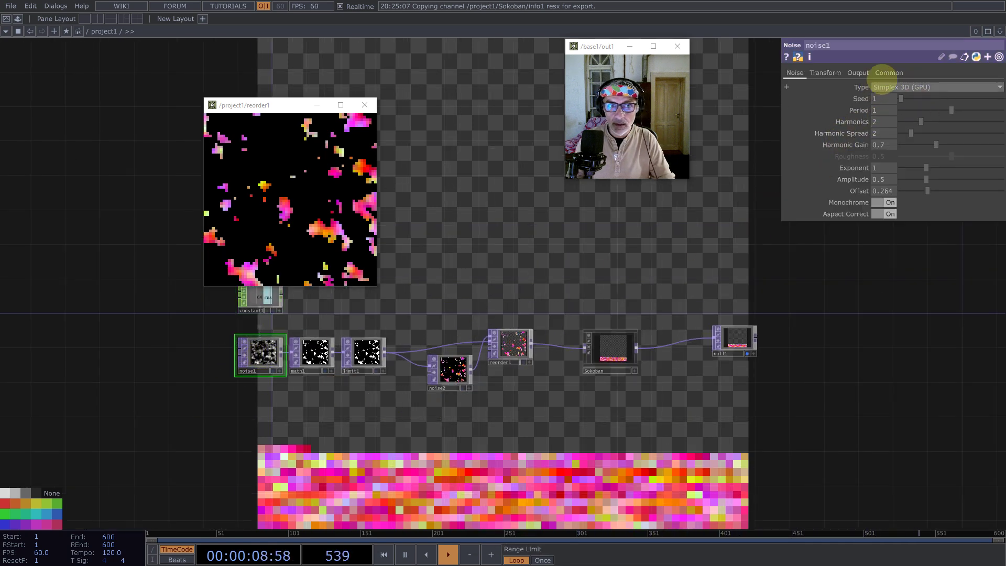
{"action": "left_click", "coordinate": [889, 73]}
{"action": "left_click", "coordinate": [794, 73]}
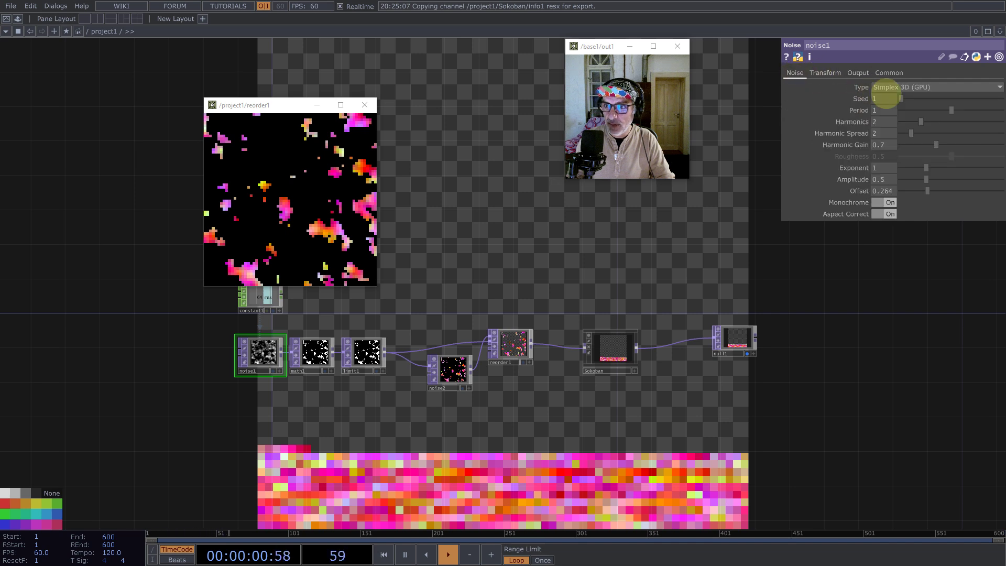
{"action": "left_click", "coordinate": [825, 73]}
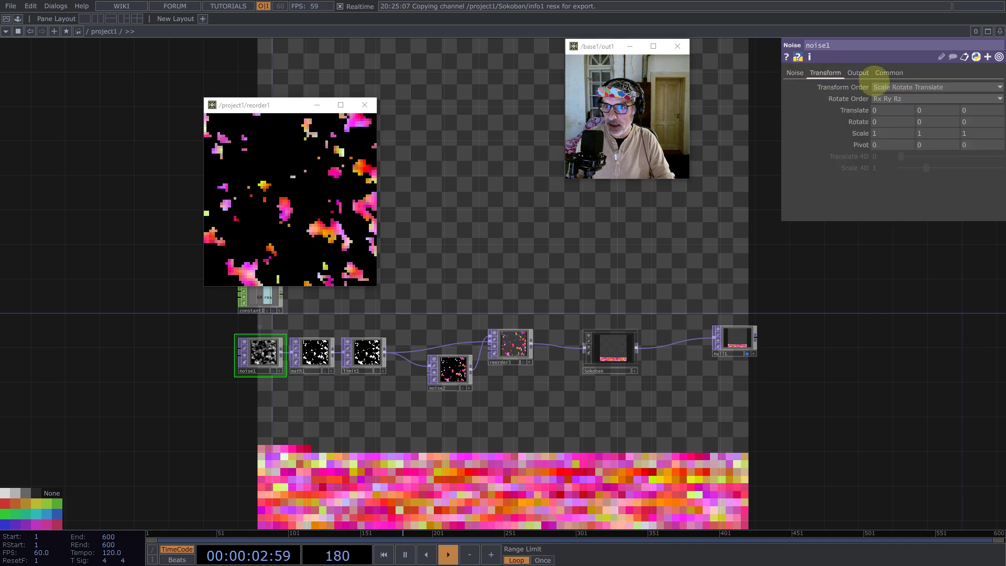
{"action": "left_click", "coordinate": [975, 111]}
{"action": "type", "text": "abs"}
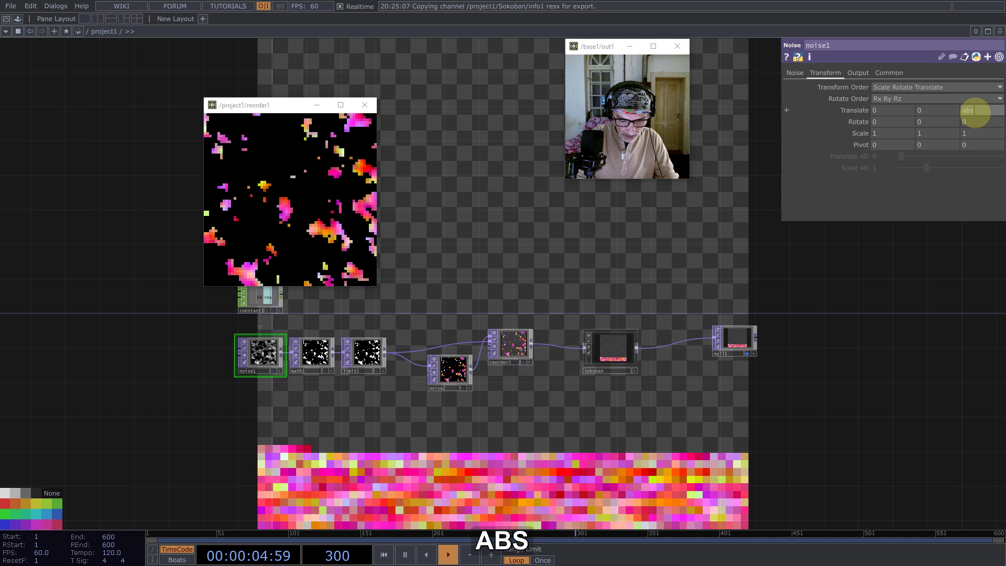
{"action": "type", "text": "Time"}
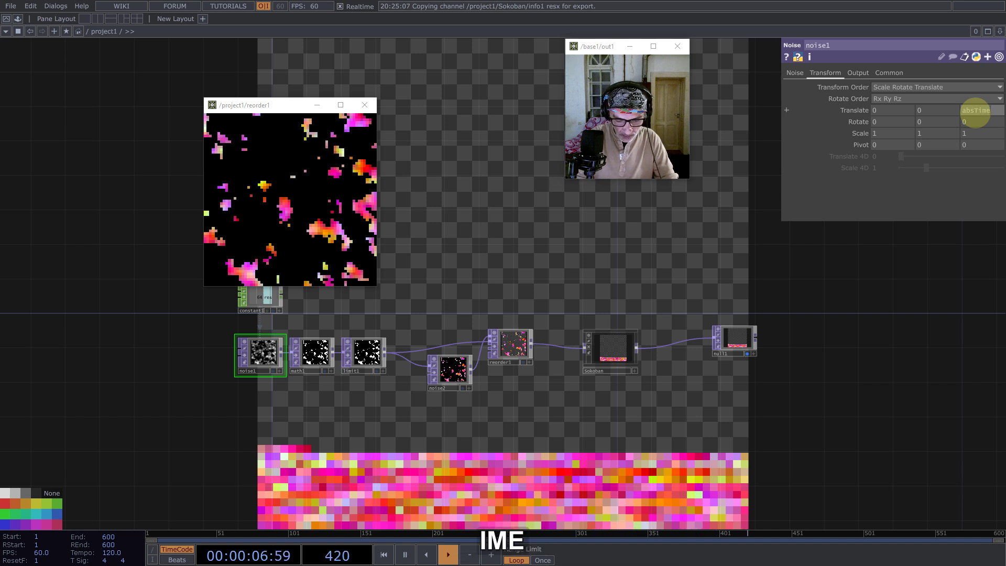
{"action": "type", "text": ".frame/10"}
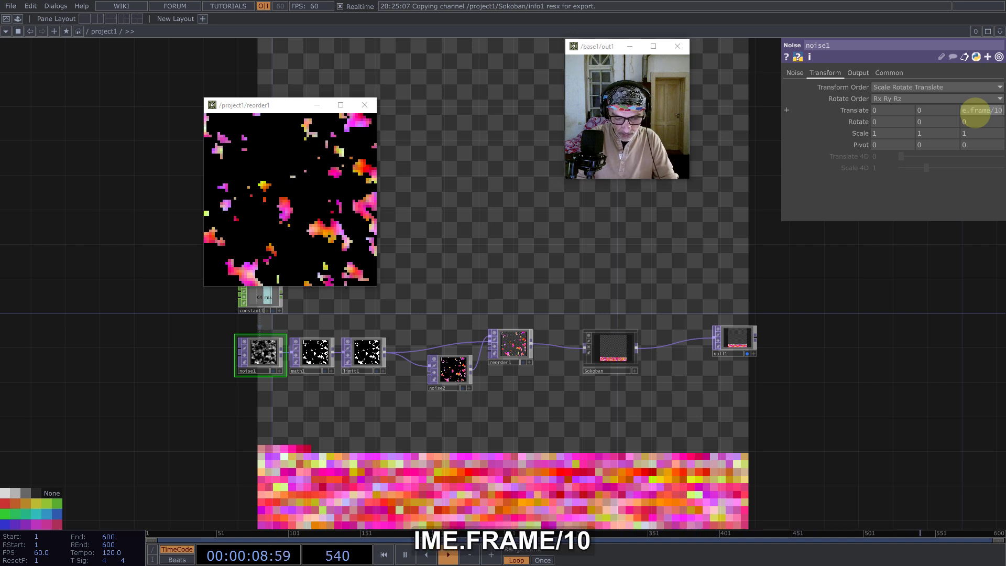
{"action": "type", "text": "24"}
{"action": "key", "text": "Return"}
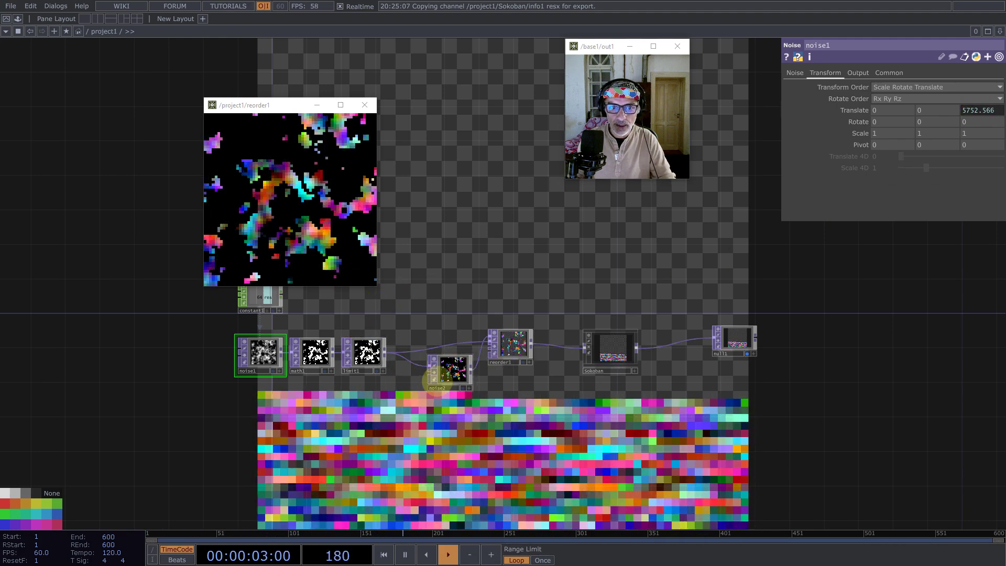
{"action": "scroll", "coordinate": [448, 366], "scroll_direction": "down", "scroll_amount": 3}
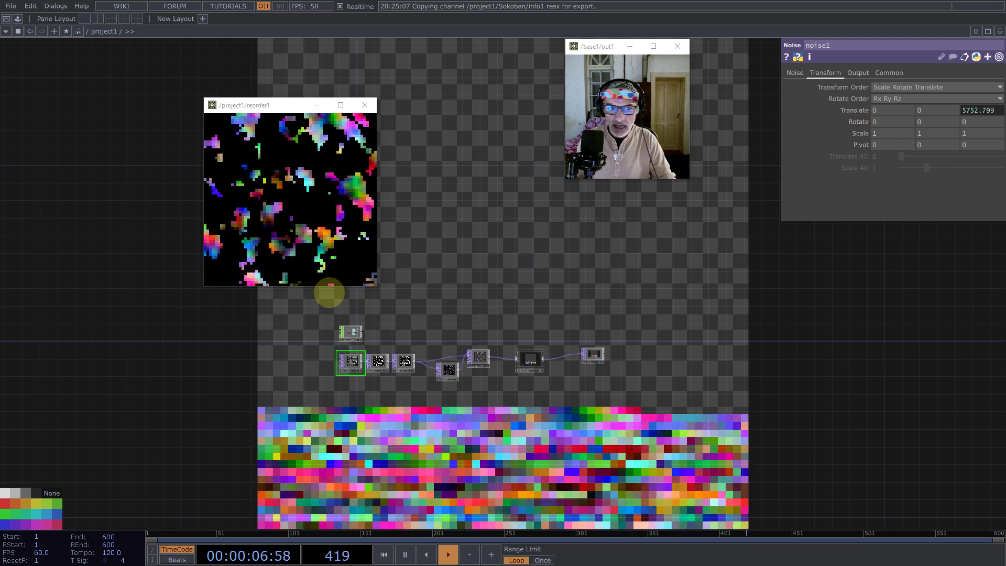
{"action": "left_click", "coordinate": [351, 331]}
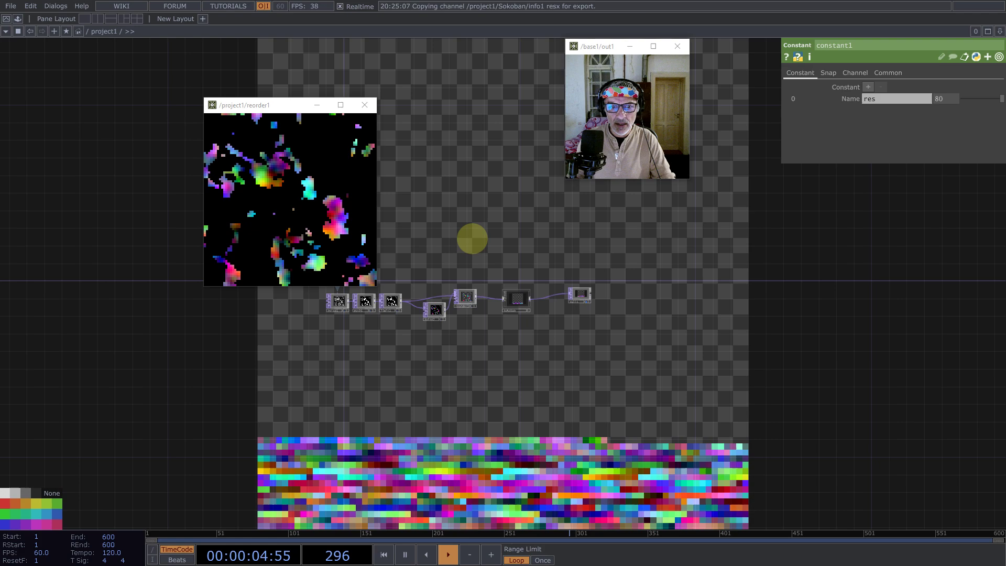
- Check noise1's info, close the reorder1 viewer, and recentre the network nodes
{"action": "scroll", "coordinate": [468, 302], "scroll_direction": "down", "scroll_amount": 3}
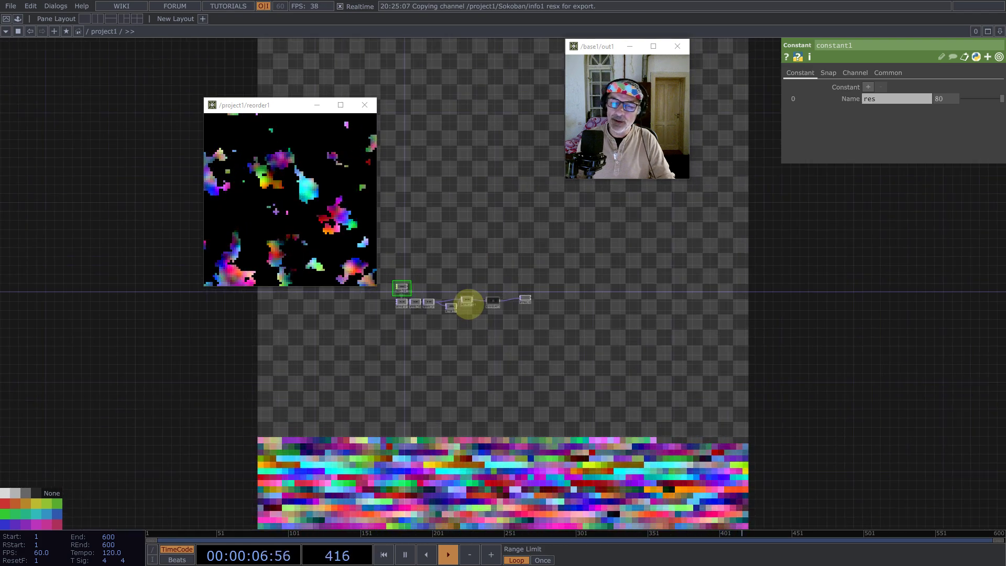
{"action": "scroll", "coordinate": [406, 298], "scroll_direction": "up", "scroll_amount": 3}
{"action": "middle_click", "coordinate": [436, 303]}
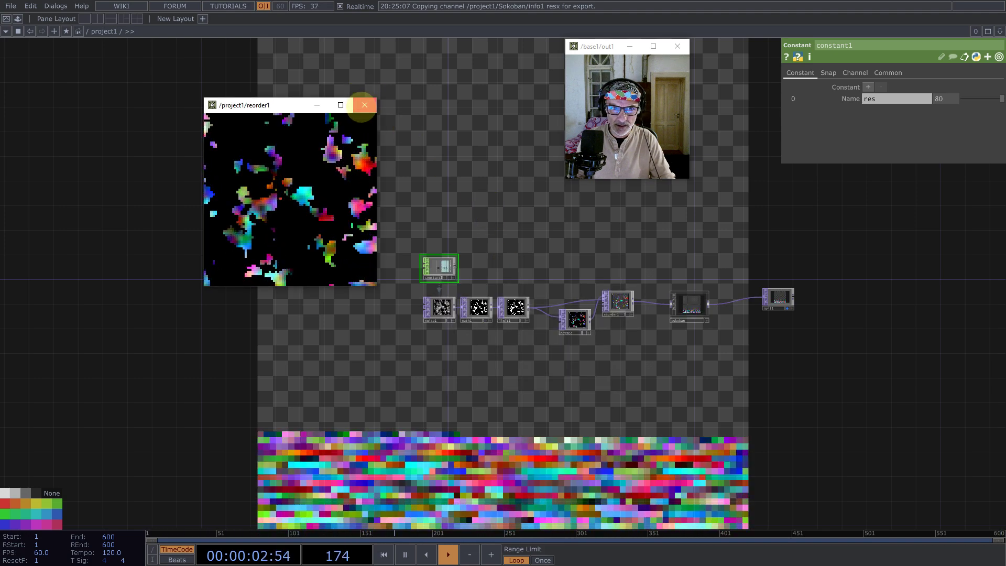
{"action": "left_click", "coordinate": [364, 105]}
{"action": "left_click_drag", "start_coordinate": [556, 255], "coordinate": [408, 229]}
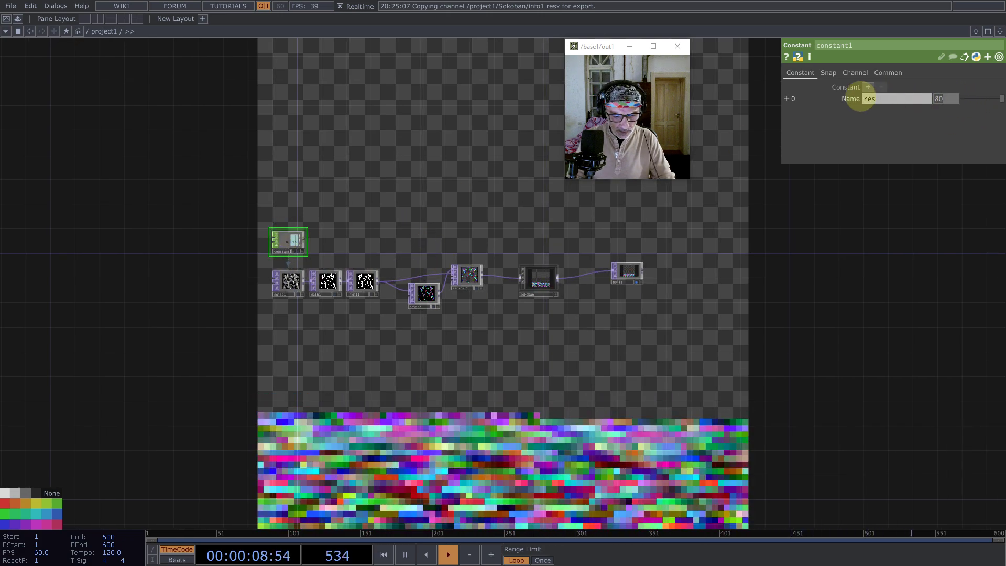
- Enter 32 as constant1's res value for larger pixels
{"action": "type", "text": "32"}
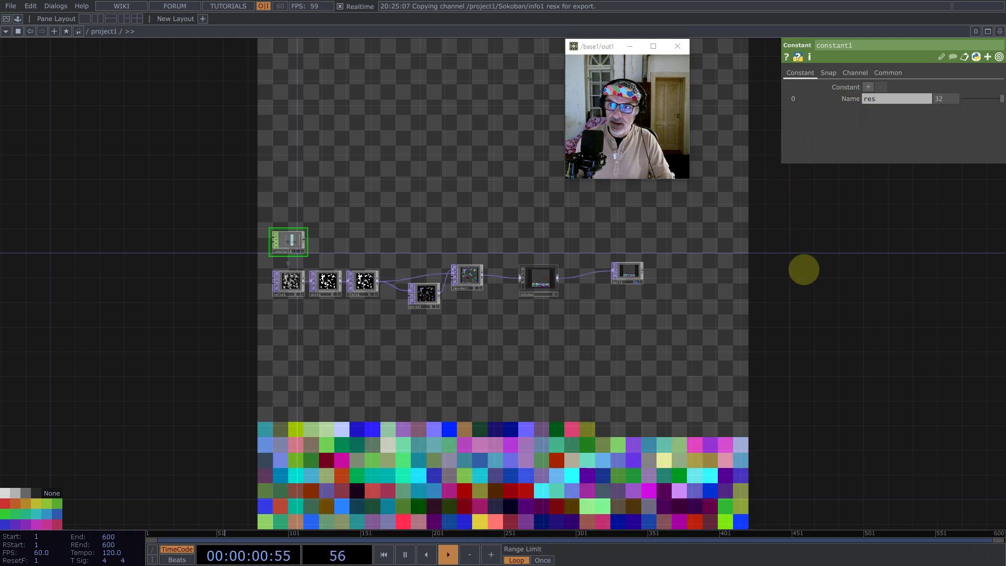
{"action": "type", "text": "1"}
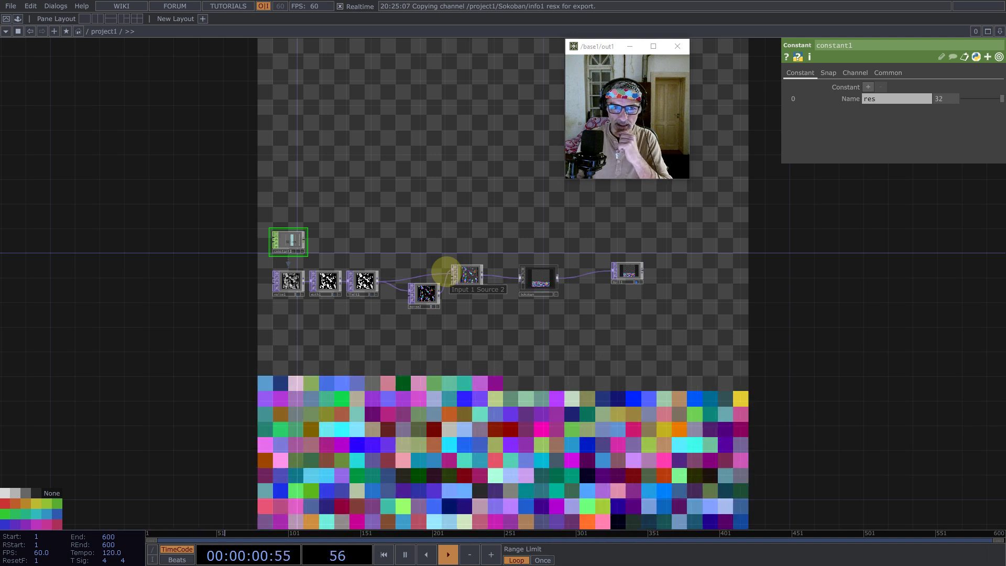
- Drag the reorder1 and noise2 nodes slightly lower in the chain
{"action": "left_click_drag", "start_coordinate": [467, 276], "coordinate": [420, 312]}
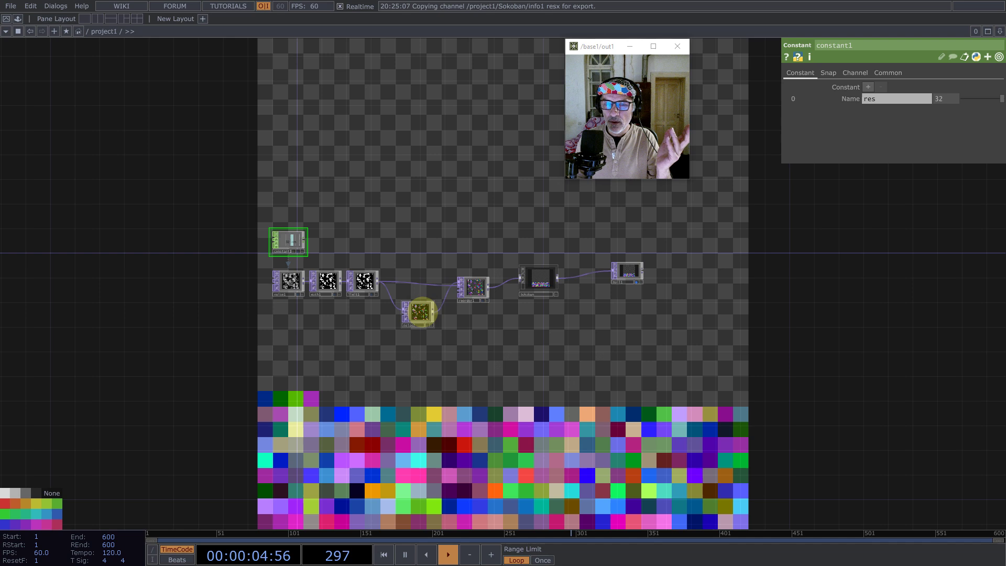